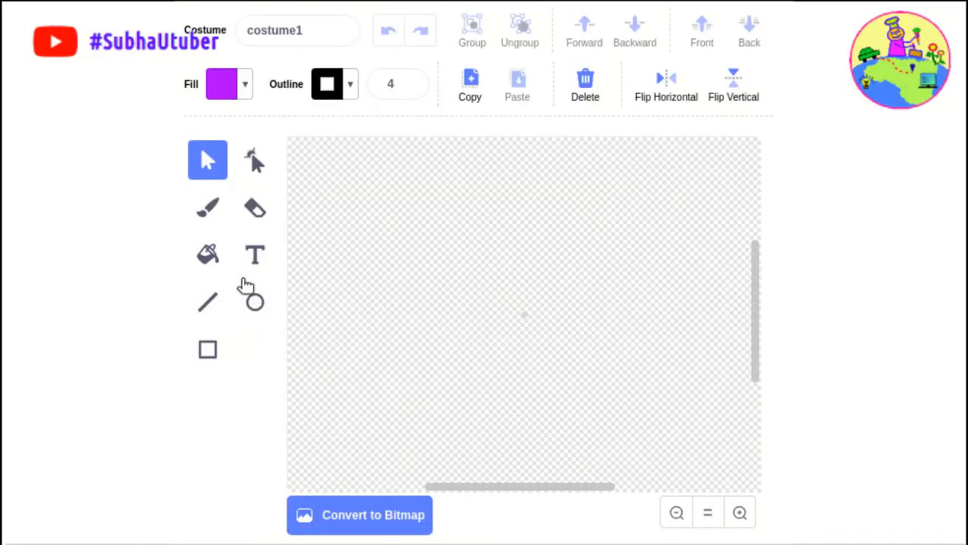
Draw a tall purple rectangle right of the canvas centre and set its black outline width to 7
left_click(207, 348)
left_click_drag(500, 213, 610, 381)
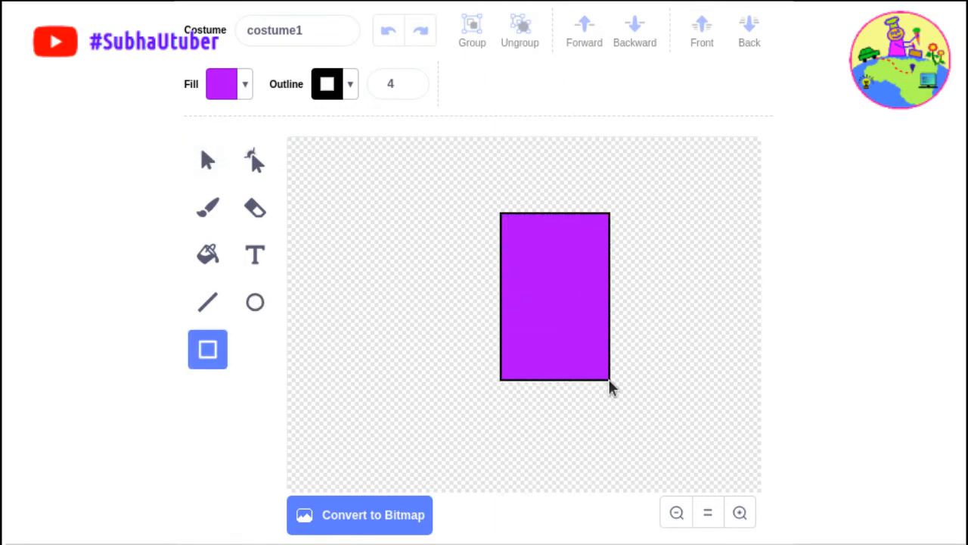
left_click(352, 90)
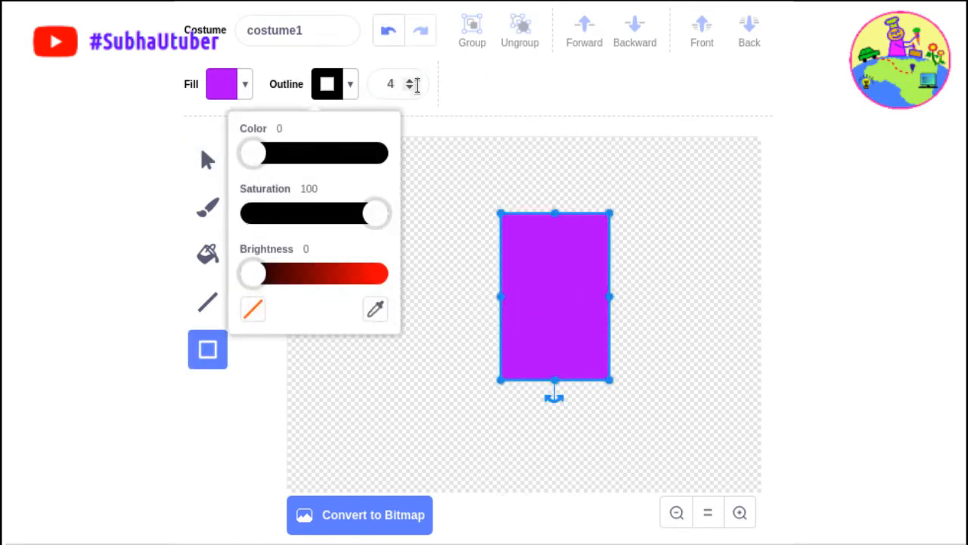
left_click(410, 82)
left_click(410, 81)
left_click(410, 82)
left_click(445, 296)
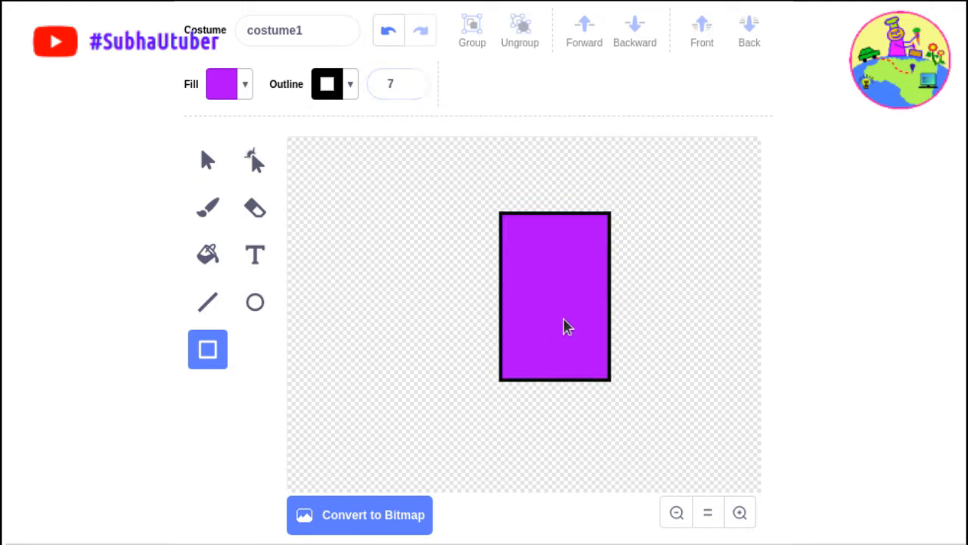
Reshape the rectangle so the middles of its left and right sides curve inward
left_click(209, 165)
left_click(553, 310)
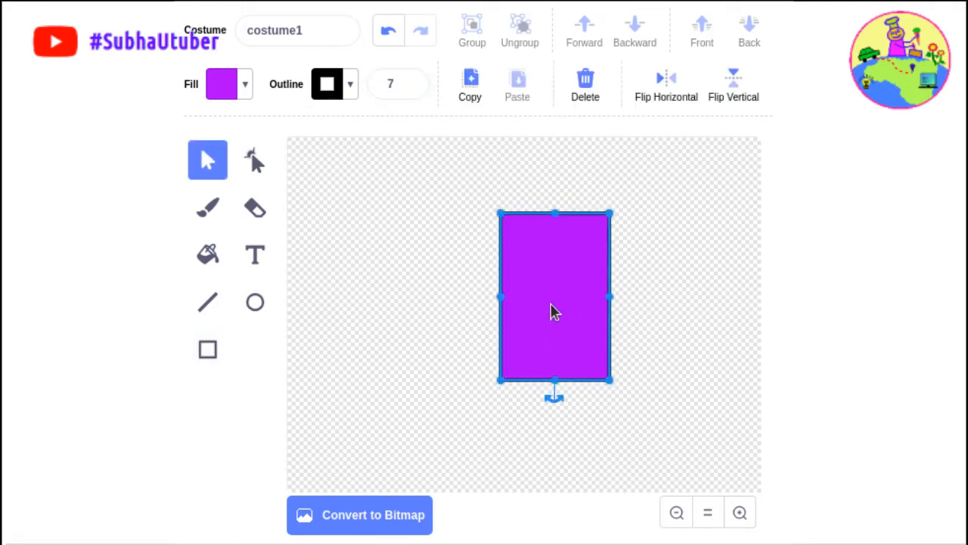
left_click(252, 160)
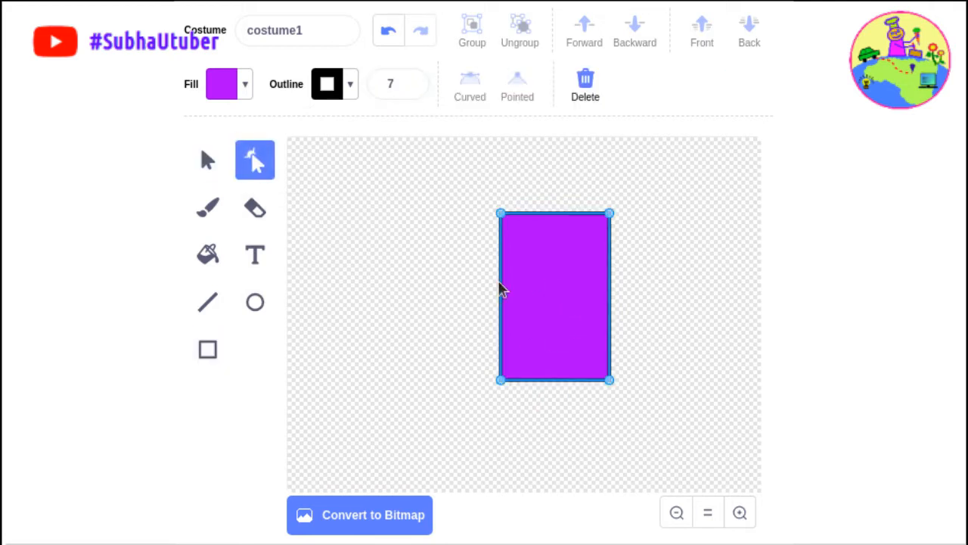
left_click_drag(502, 302, 521, 298)
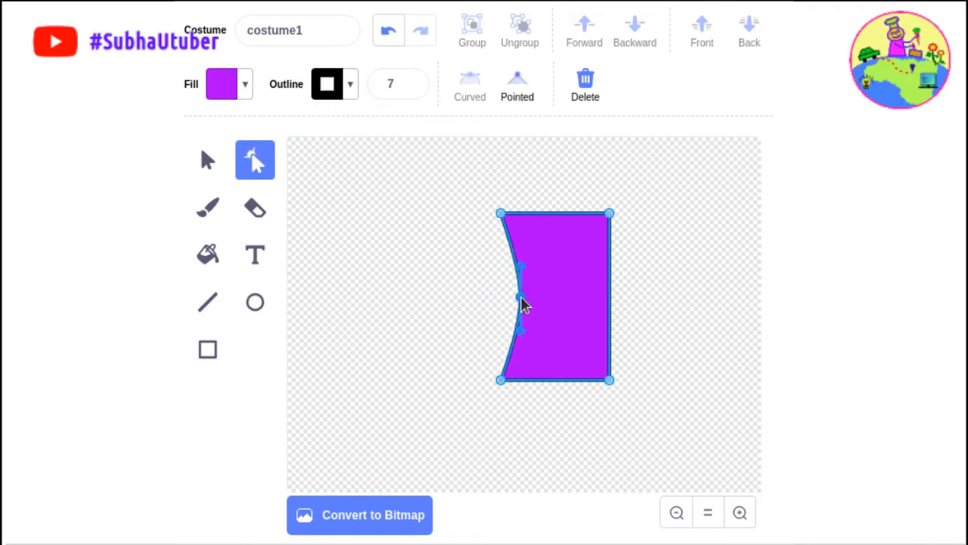
left_click_drag(611, 297, 590, 295)
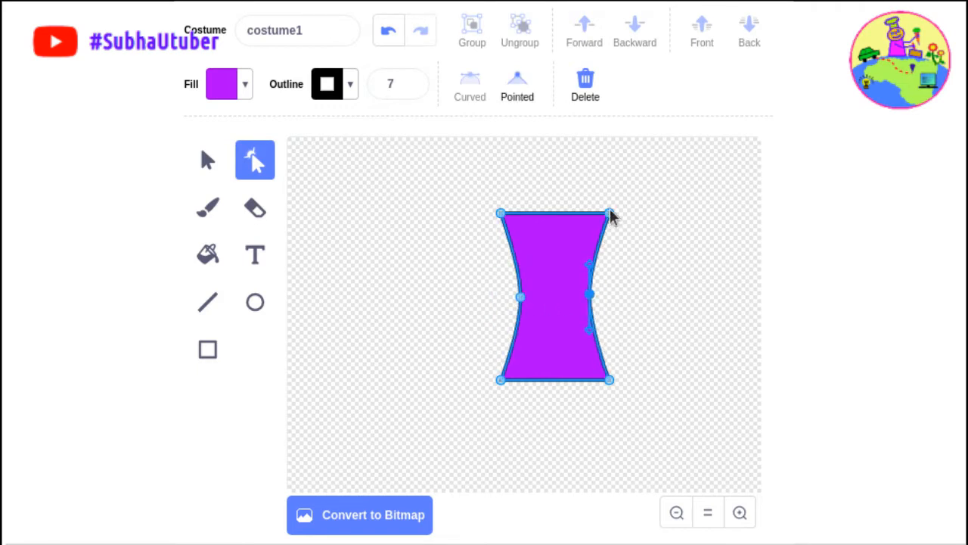
Move the shape's two upper corners and its lower-left corner slightly outward
left_click_drag(608, 214, 624, 215)
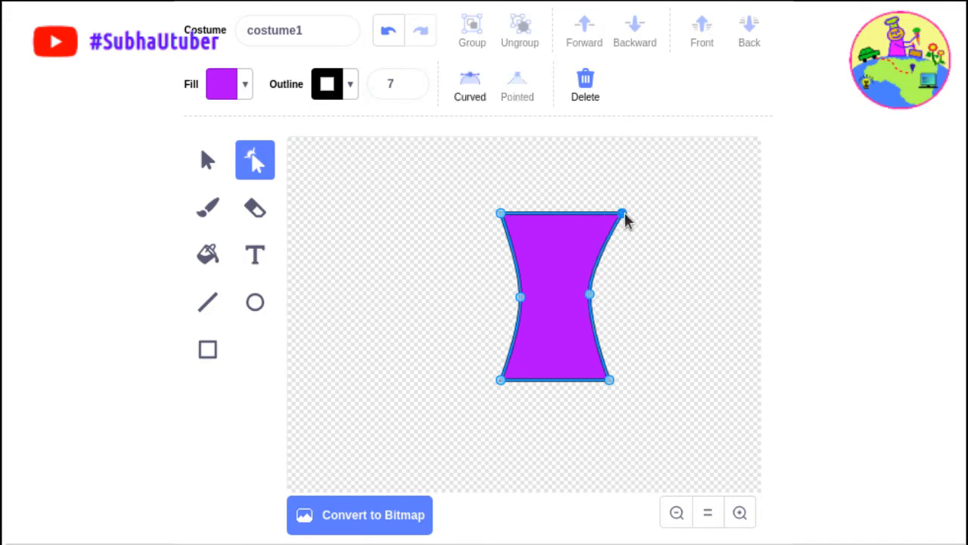
left_click_drag(504, 215, 488, 213)
left_click(488, 214)
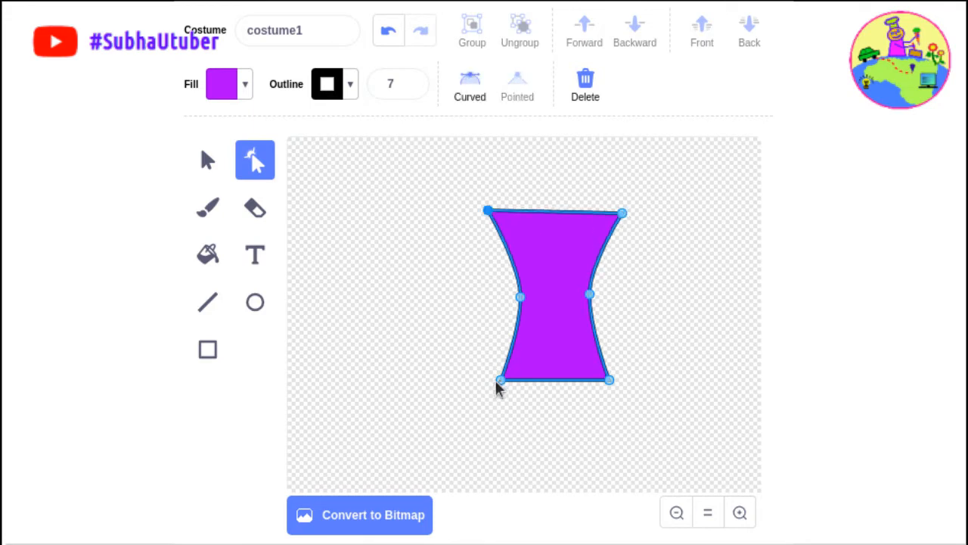
left_click_drag(497, 383, 486, 383)
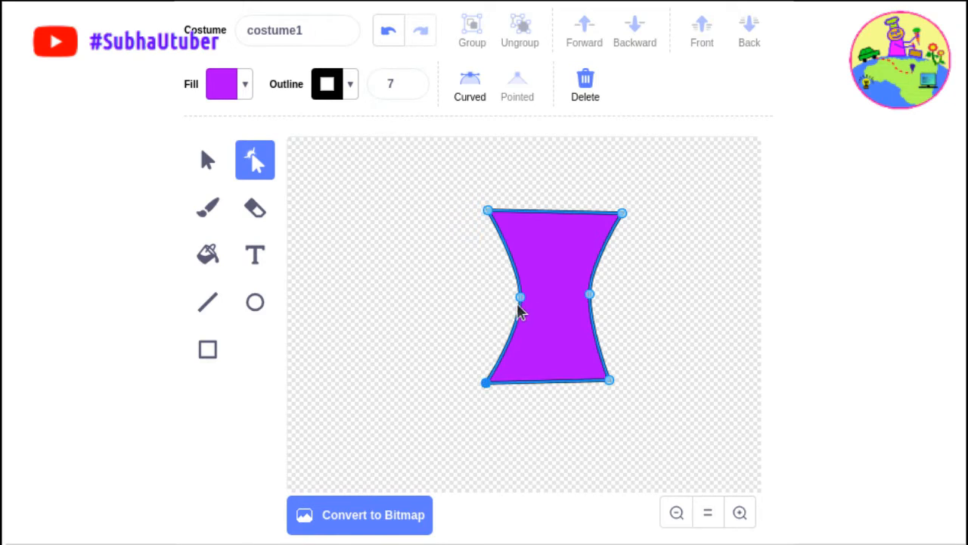
Soften both inward side curves, move the lower-right corner outward, and bow the shape's top edge slightly upward
left_click_drag(522, 303, 503, 303)
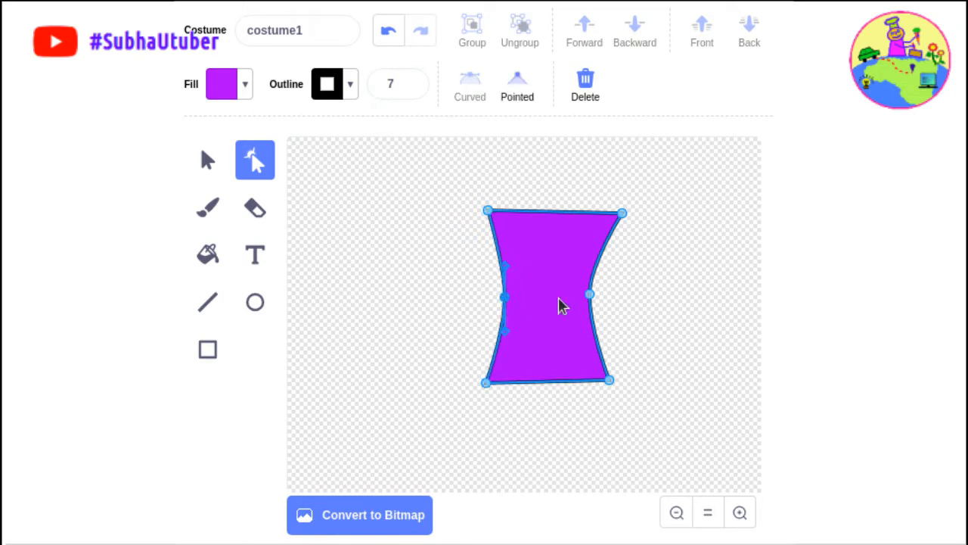
left_click_drag(588, 296, 600, 301)
left_click_drag(612, 385, 620, 388)
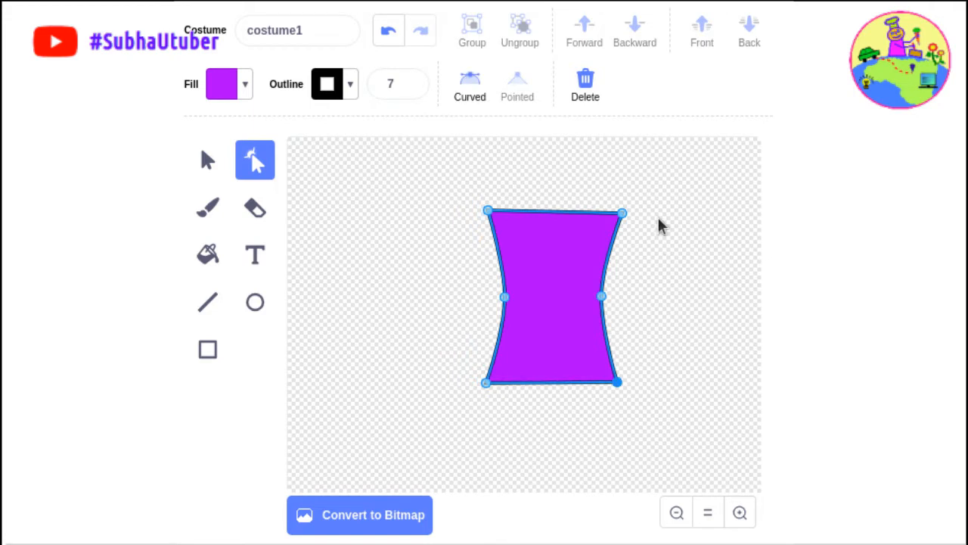
left_click_drag(555, 213, 555, 205)
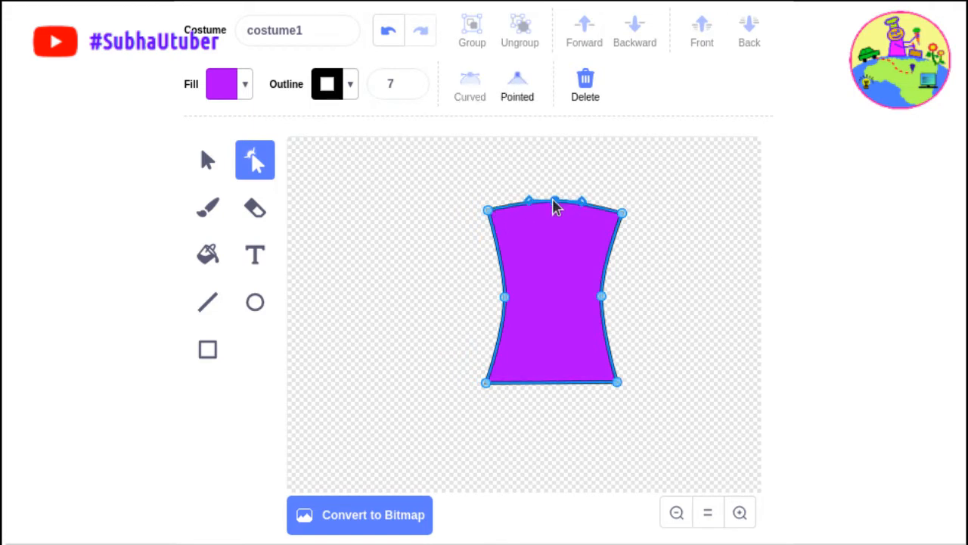
Draw a second tall purple rectangle left of the first shape, then curve its right side inward and its left side outward
left_click(208, 349)
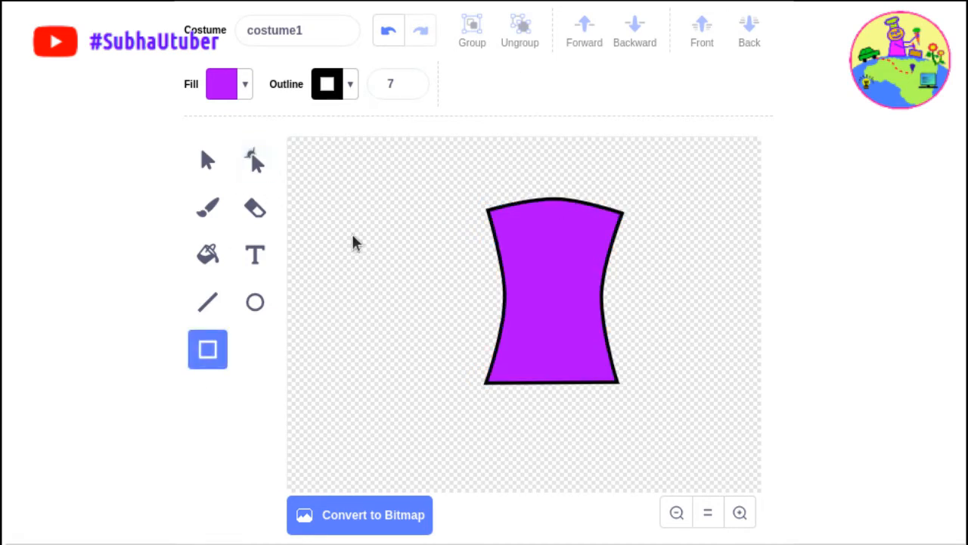
left_click_drag(336, 224, 422, 399)
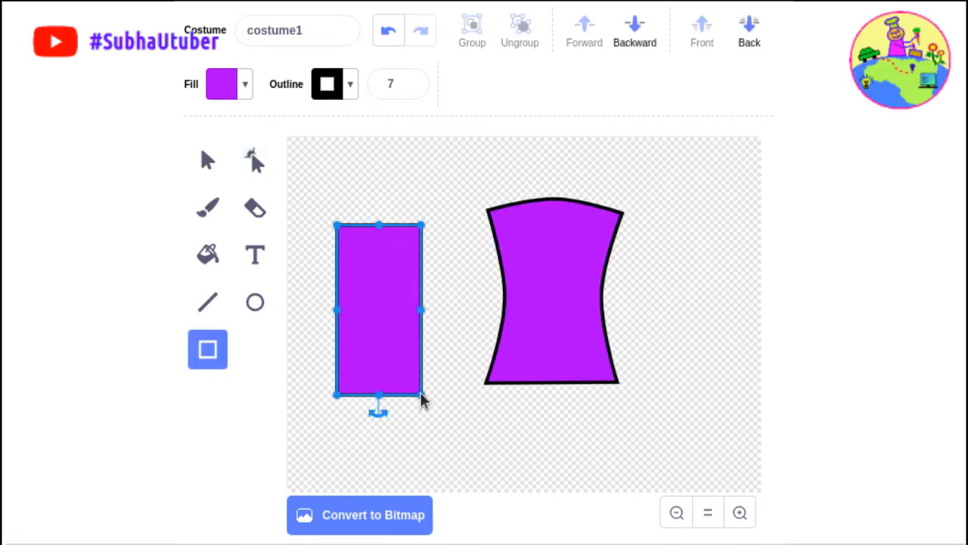
left_click(255, 159)
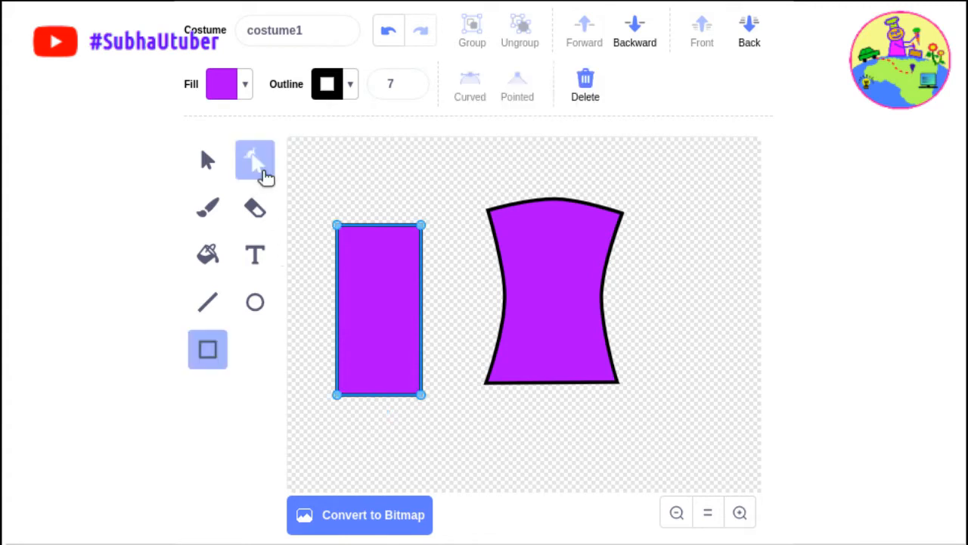
left_click_drag(421, 314, 401, 310)
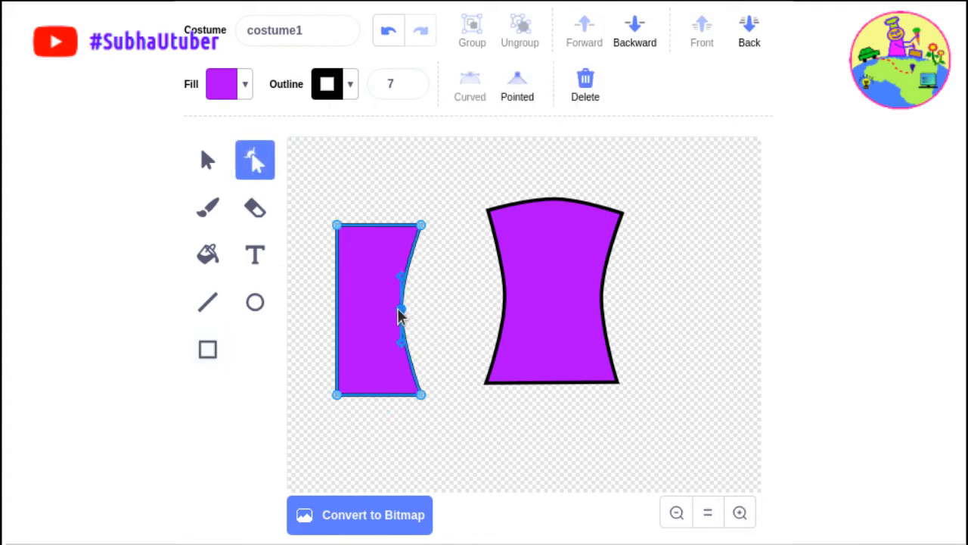
left_click(337, 307)
left_click_drag(337, 308, 313, 307)
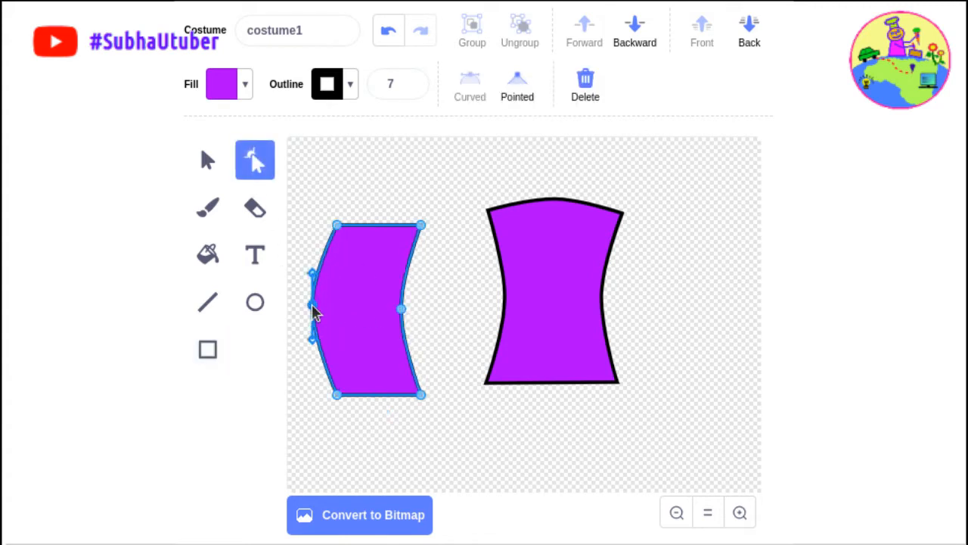
Move the second shape so it overlaps the first shape's right side, and send it to the back
left_click(208, 160)
left_click_drag(371, 288, 633, 284)
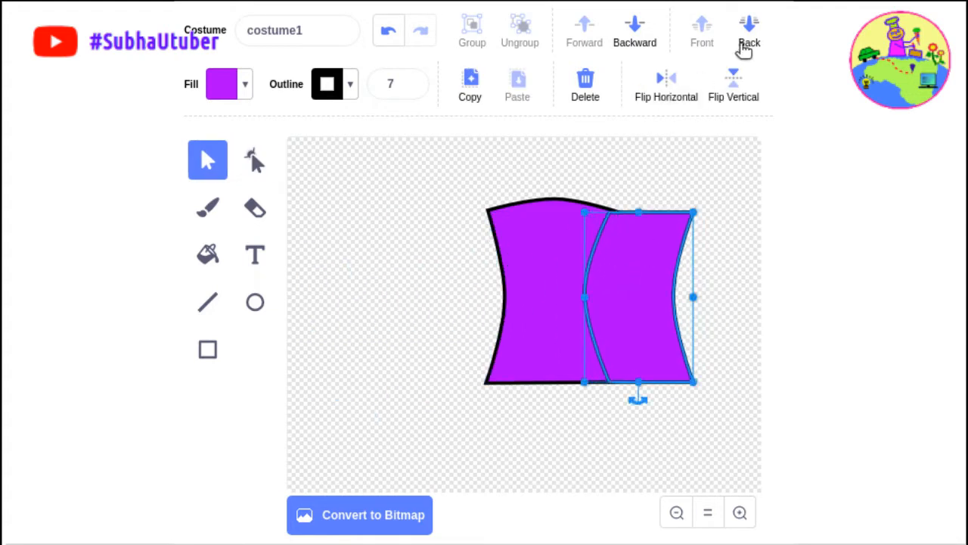
left_click(745, 39)
left_click(722, 271)
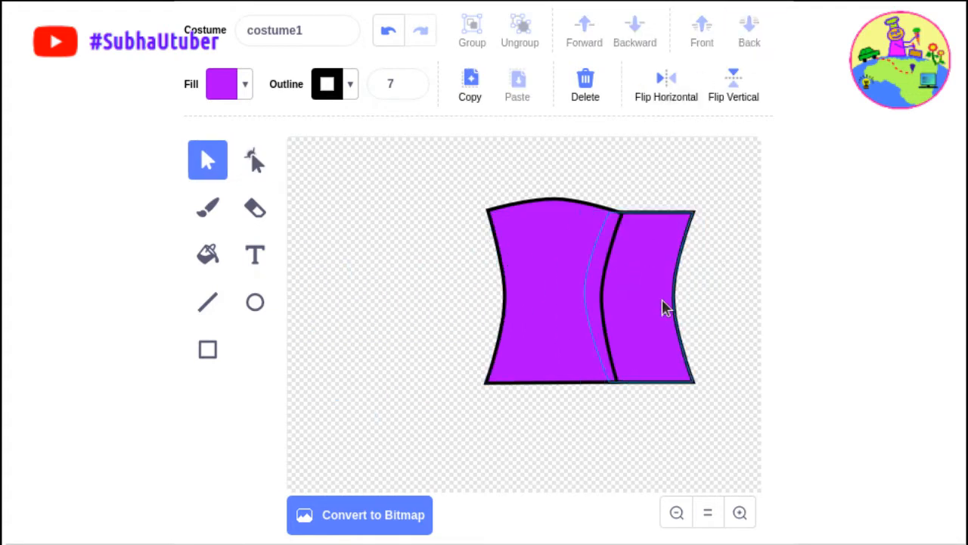
Reshape the rear panel by moving its lower-right corner inward, lowering its upper-right corner, and deepening the right side's inward curve
left_click(255, 161)
left_click(694, 386)
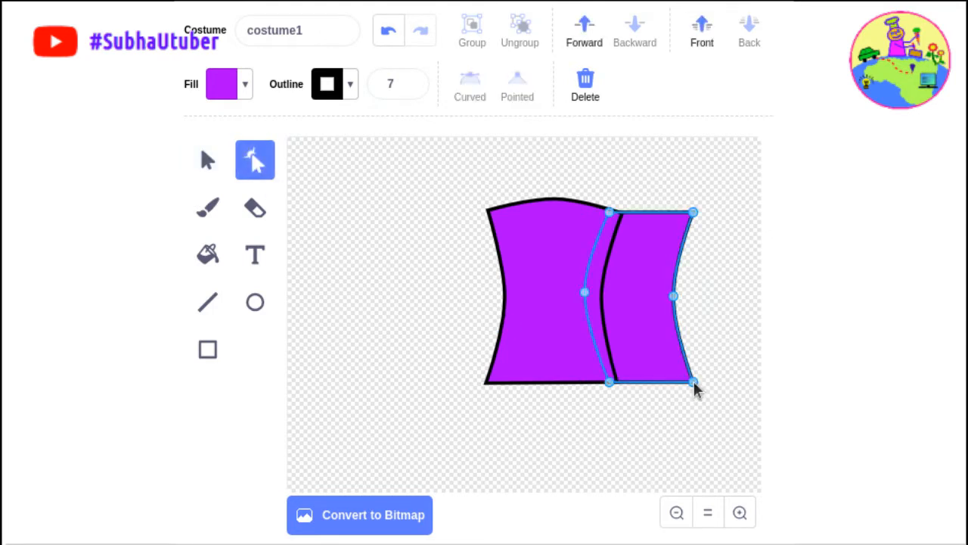
left_click_drag(695, 386, 675, 384)
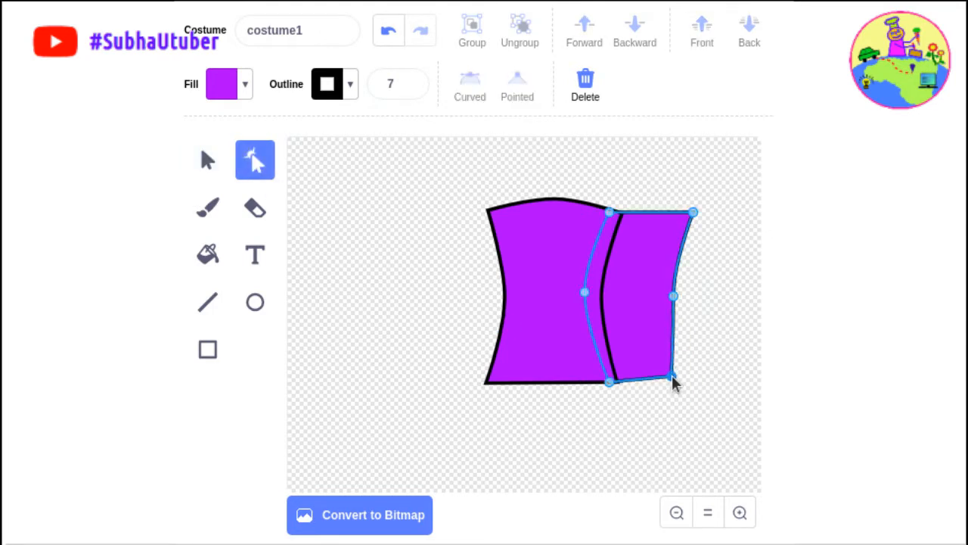
left_click_drag(692, 213, 690, 232)
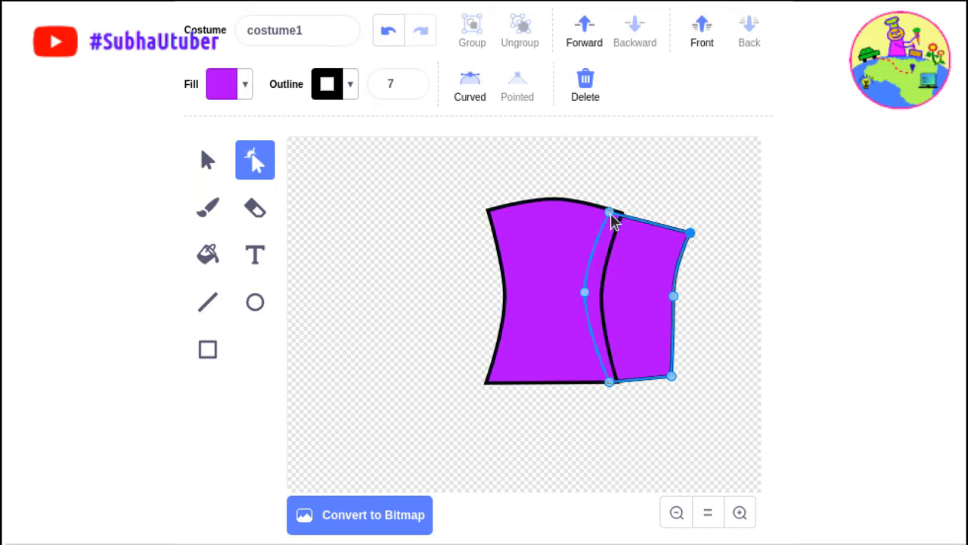
left_click_drag(614, 221, 618, 216)
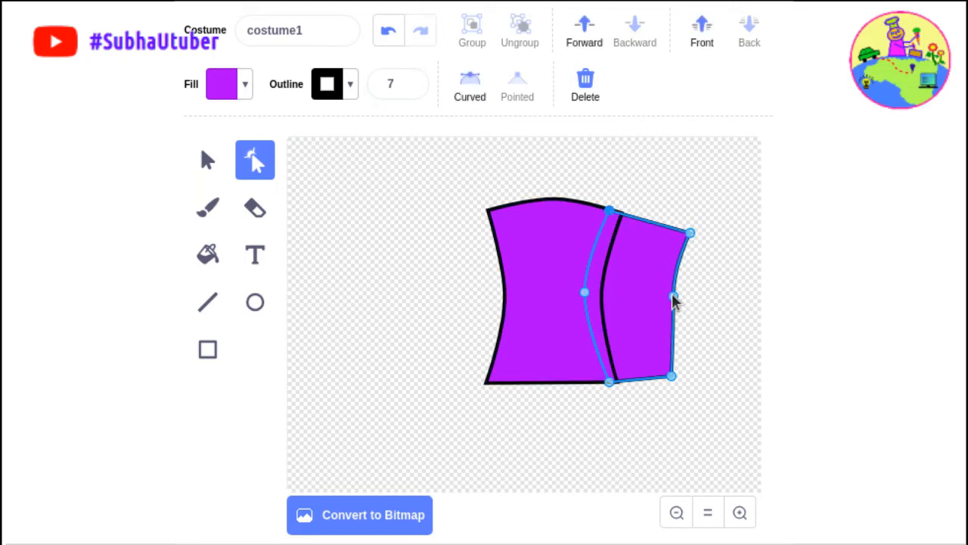
left_click_drag(674, 300, 661, 301)
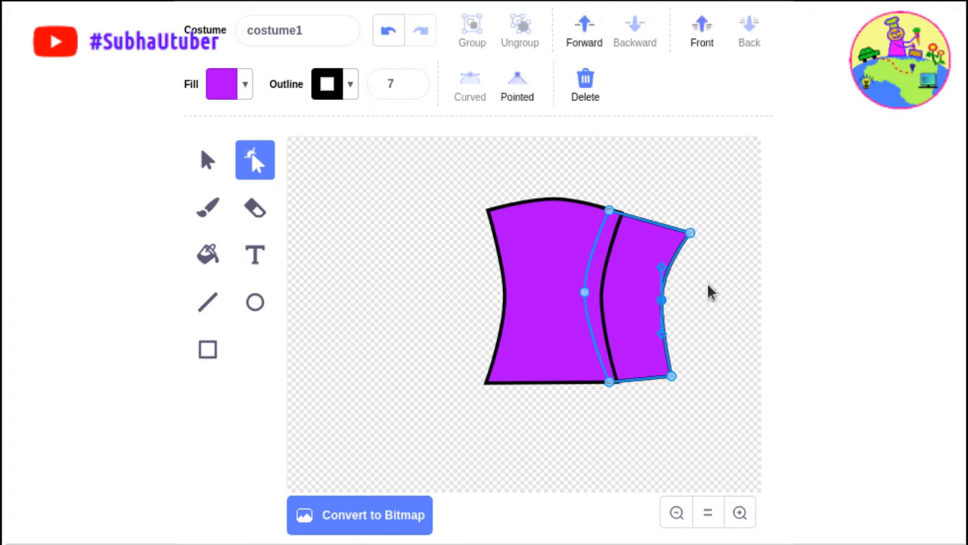
Fill the large front shape with bright yellow, using color 17 and a higher saturation
left_click(208, 159)
left_click(504, 247)
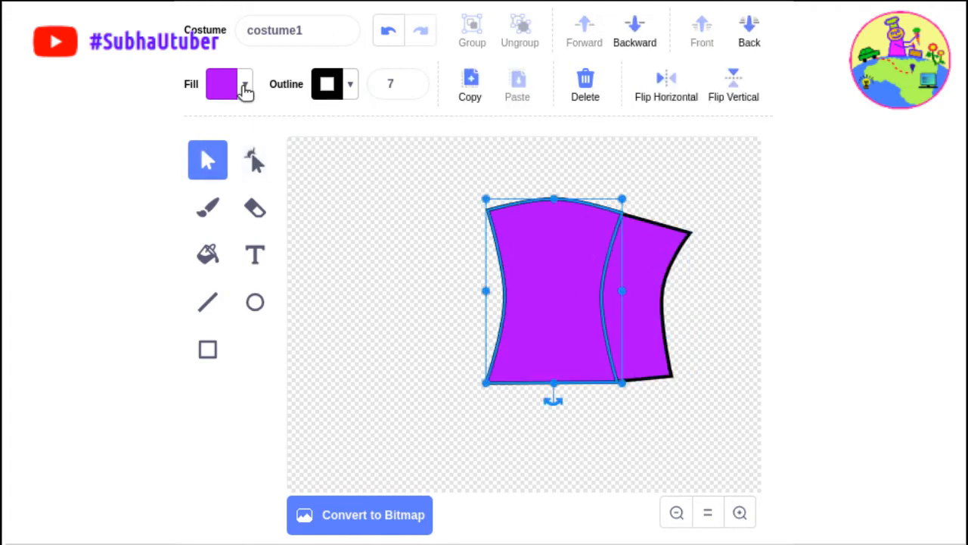
left_click(244, 86)
left_click_drag(242, 191, 182, 190)
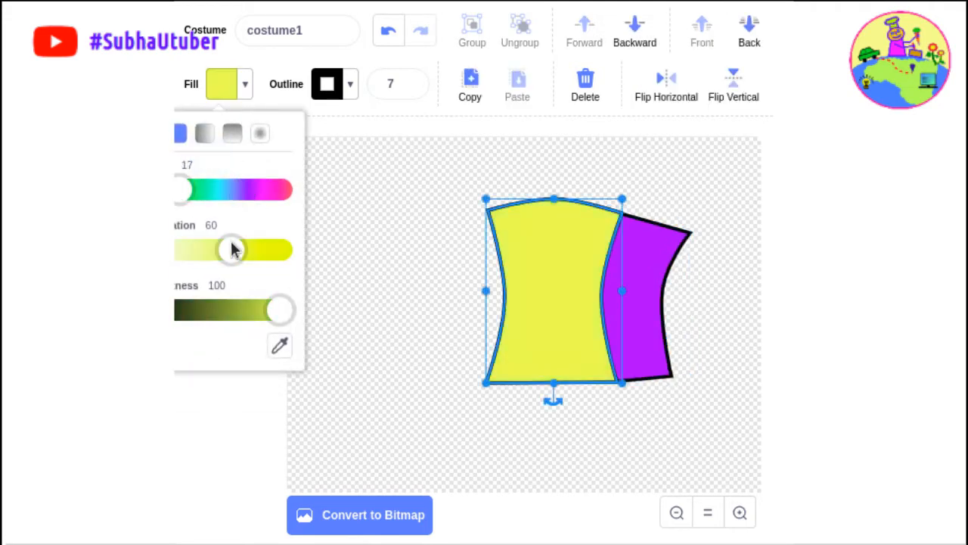
left_click_drag(232, 249, 265, 249)
left_click(633, 283)
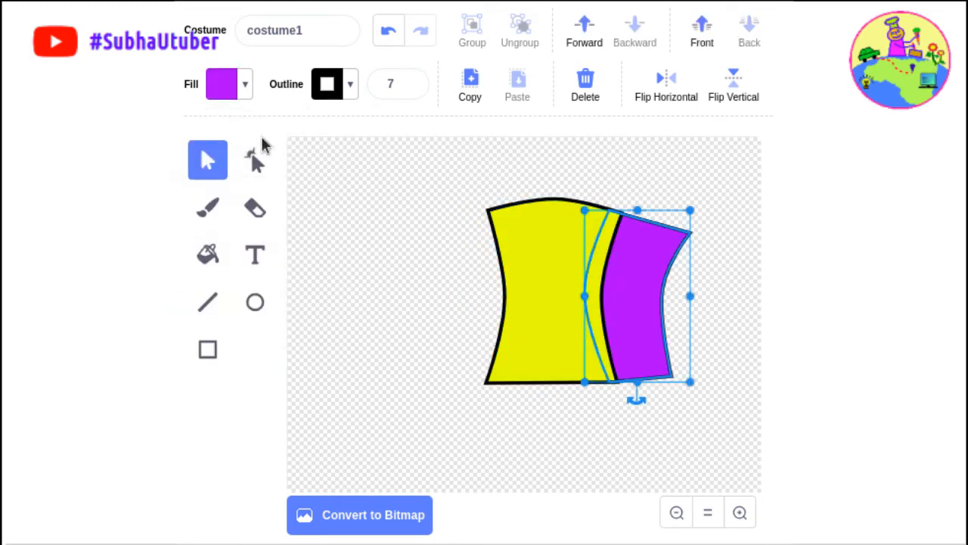
left_click(242, 86)
left_click(306, 207)
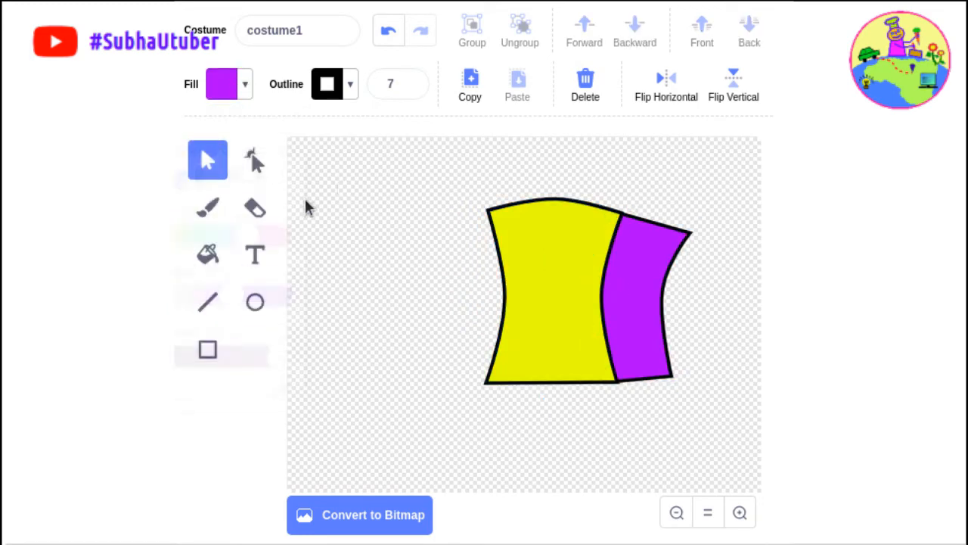
left_click(246, 85)
left_click_drag(249, 190, 180, 190)
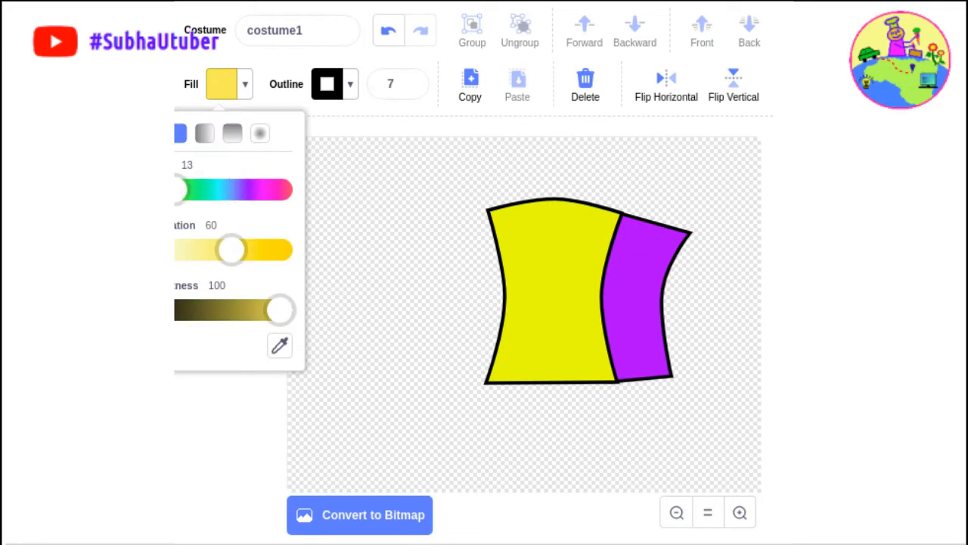
left_click_drag(232, 250, 278, 249)
Fill the narrow purple panel behind the yellow shape with orange
left_click(630, 274)
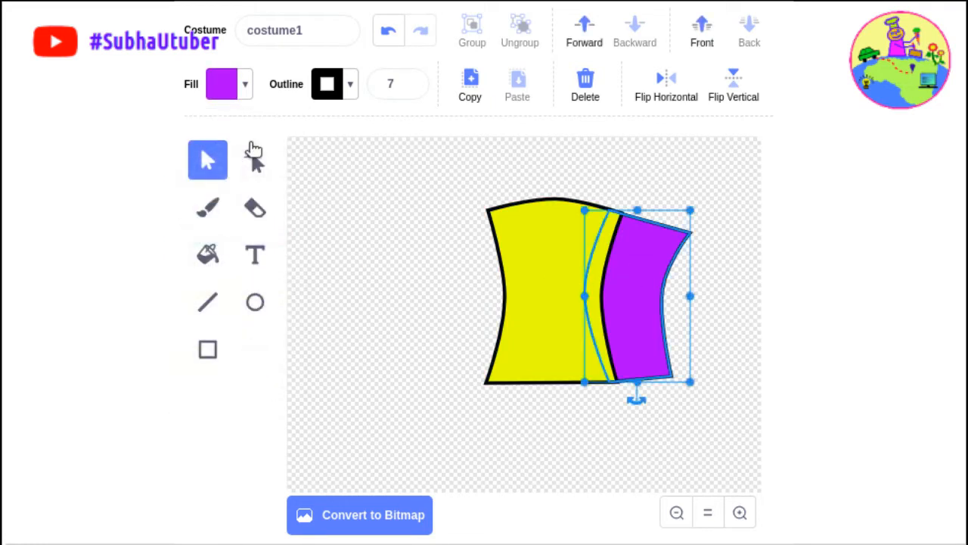
left_click(244, 85)
left_click_drag(242, 189, 179, 190)
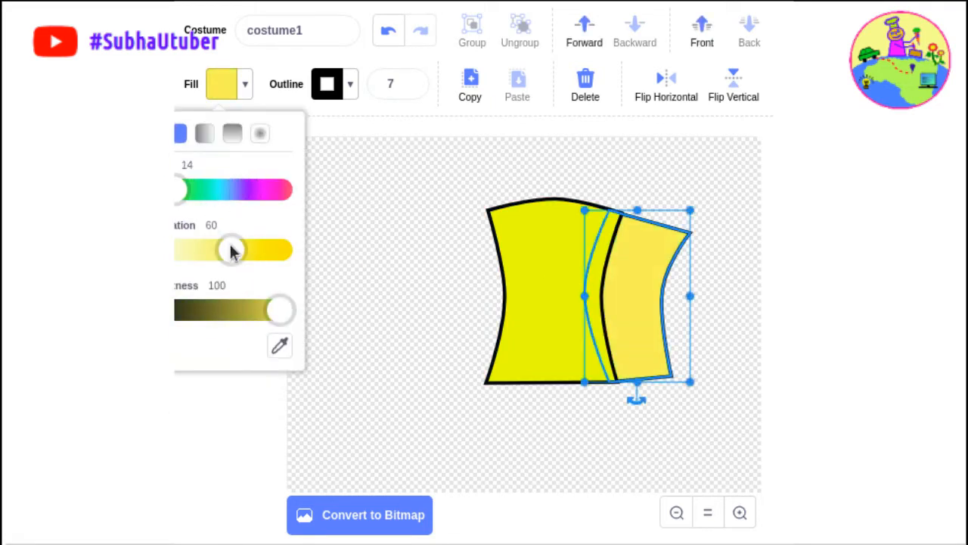
left_click_drag(232, 251, 252, 252)
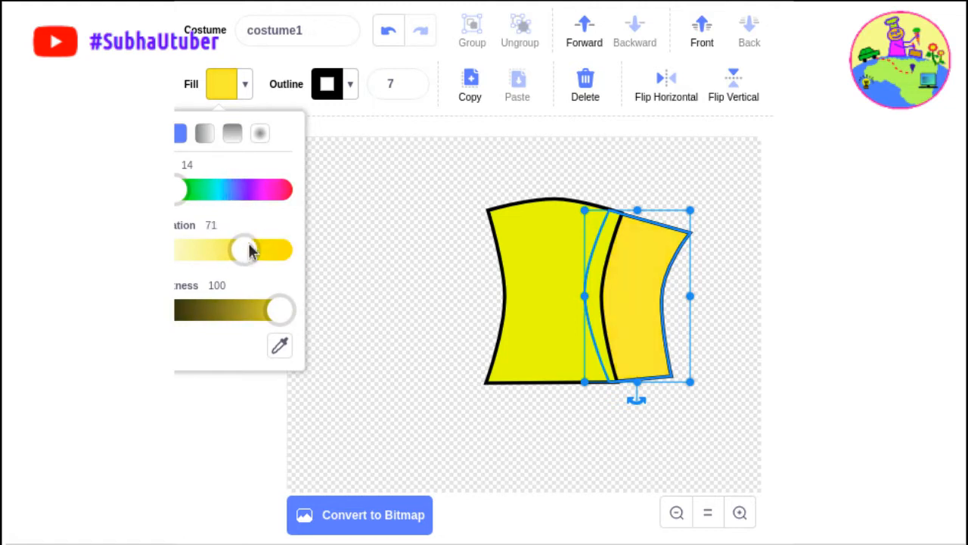
mouse_move(180, 190)
left_mouse_down()
mouse_move(192, 190)
mouse_move(173, 190)
left_mouse_up()
left_click(381, 200)
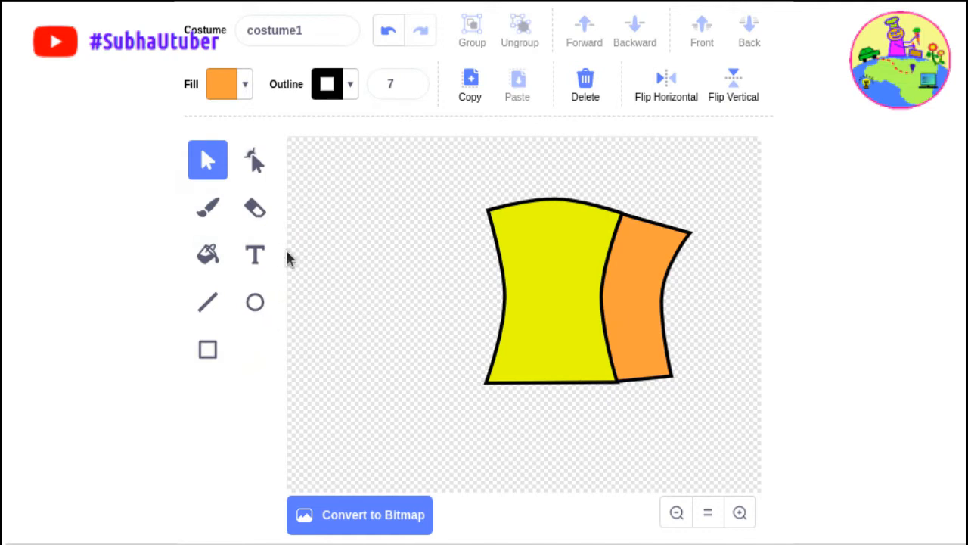
Draw a long, thin horizontal rectangle above the yellow and orange shapes and fill it with reddish orange
left_click(207, 349)
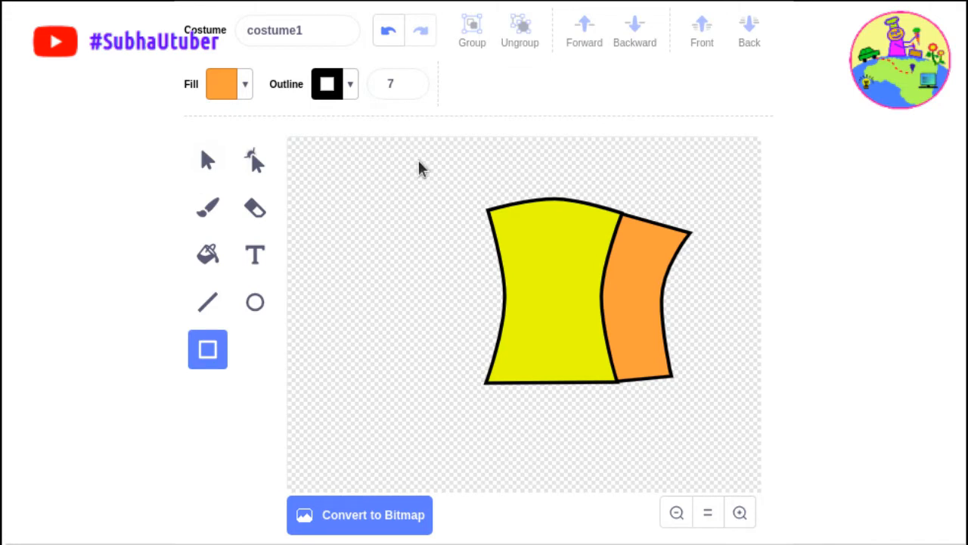
left_click_drag(417, 160, 697, 189)
left_click(227, 85)
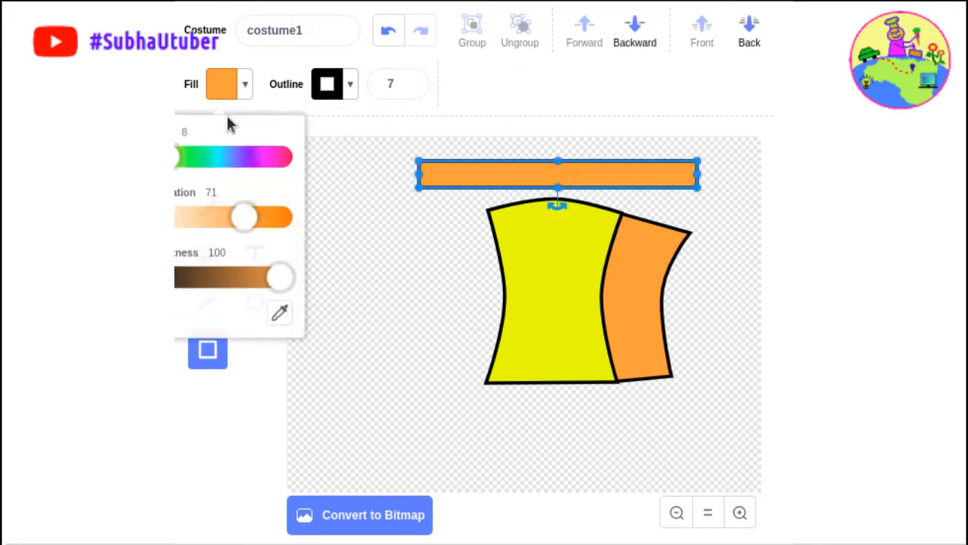
left_click_drag(166, 153, 162, 153)
left_click(741, 185)
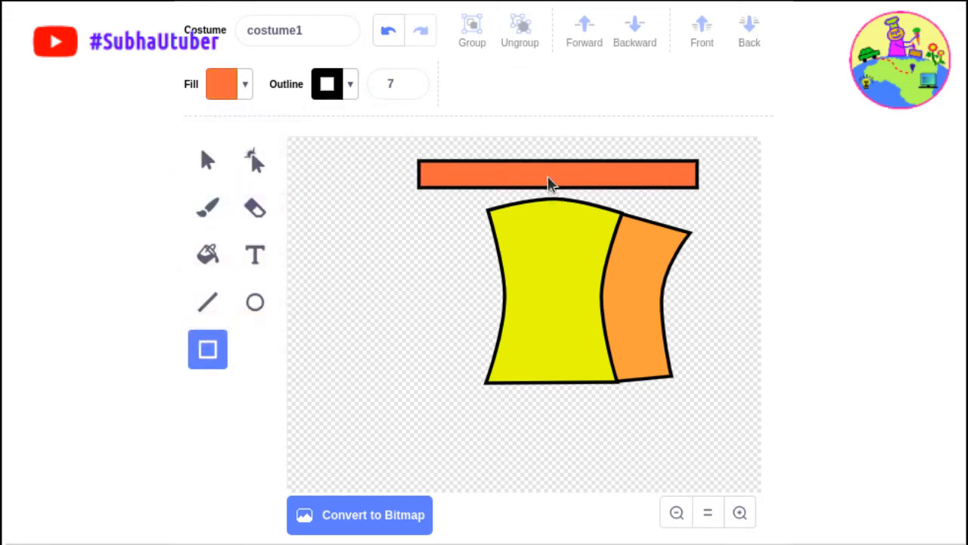
Bend the reddish-orange bar into a shallow arch by raising the middle of both long edges, and shift its lower-right corner slightly inward
left_click(210, 162)
left_click(479, 177)
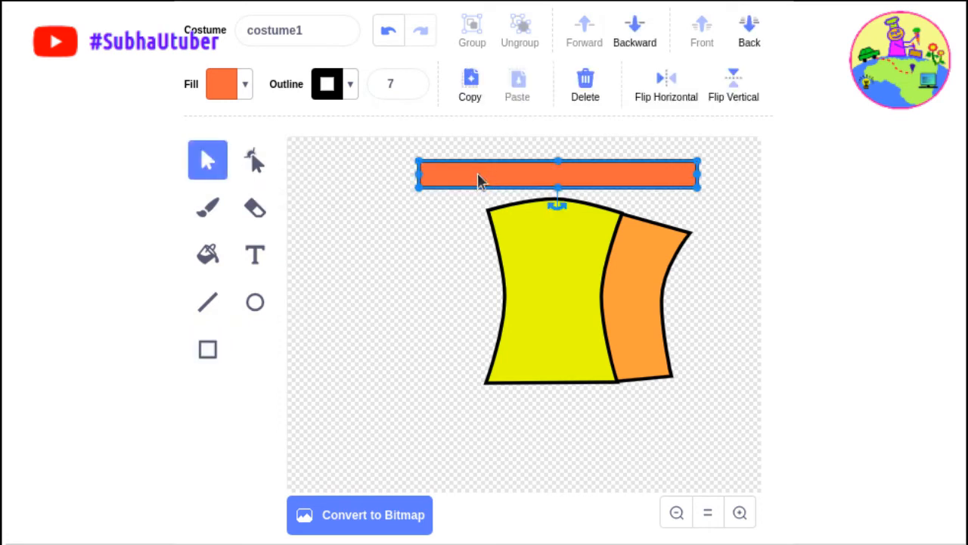
left_click(254, 161)
mouse_move(697, 188)
left_mouse_down()
mouse_move(697, 227)
mouse_move(708, 212)
mouse_move(689, 205)
mouse_move(689, 186)
left_mouse_up()
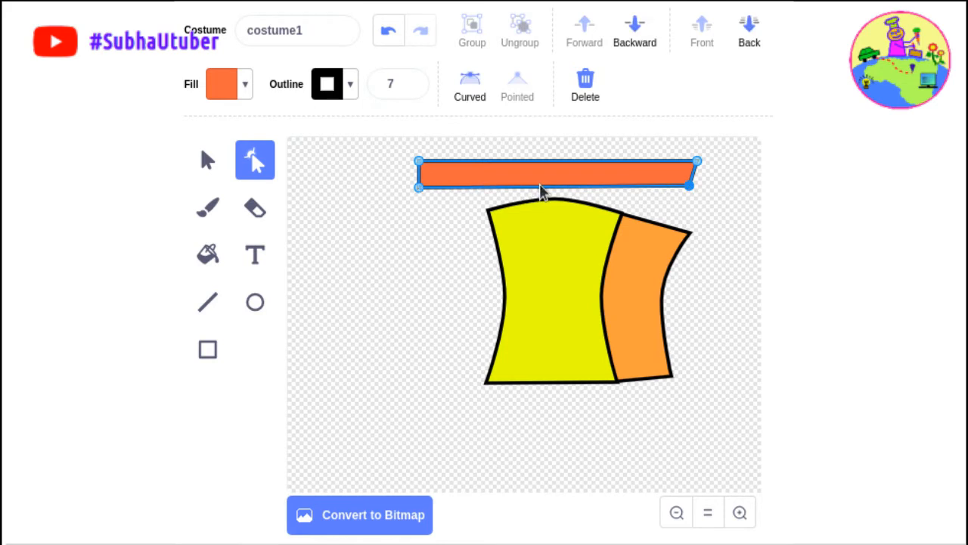
left_click_drag(541, 191, 548, 150)
left_click_drag(689, 186, 693, 188)
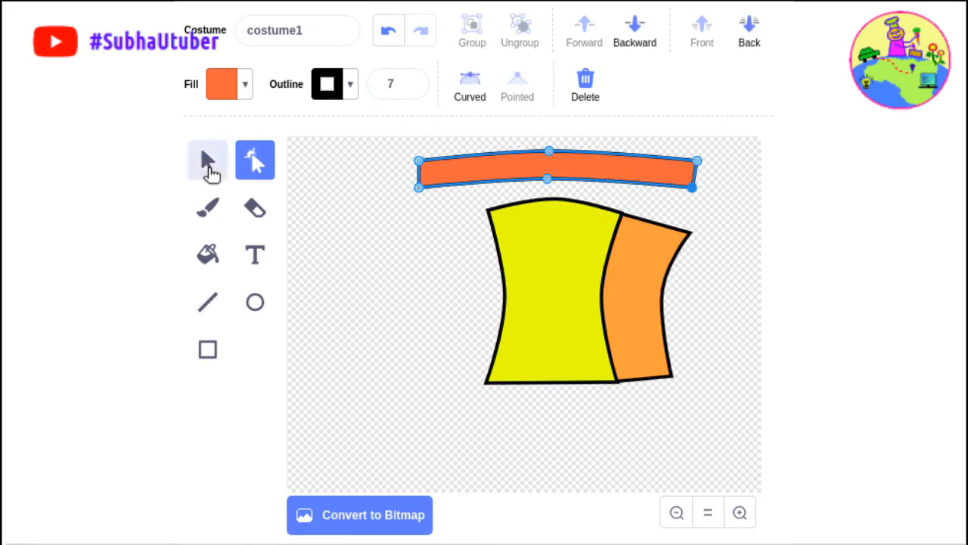
Move the arched bar onto the wall tops as a roof, and reshape its lower edge to follow them down to the right
left_click(208, 160)
left_click_drag(595, 173, 628, 189)
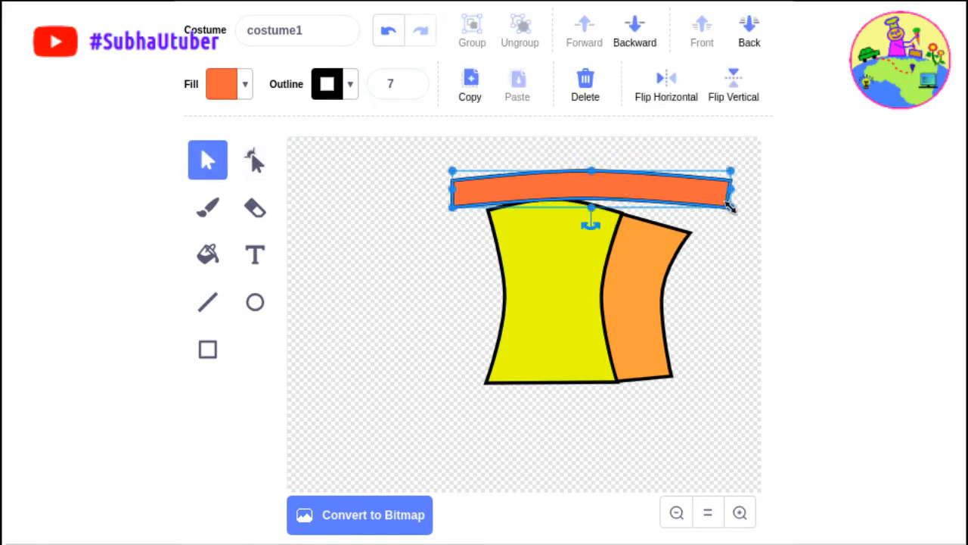
left_click(261, 161)
left_click_drag(728, 208, 695, 241)
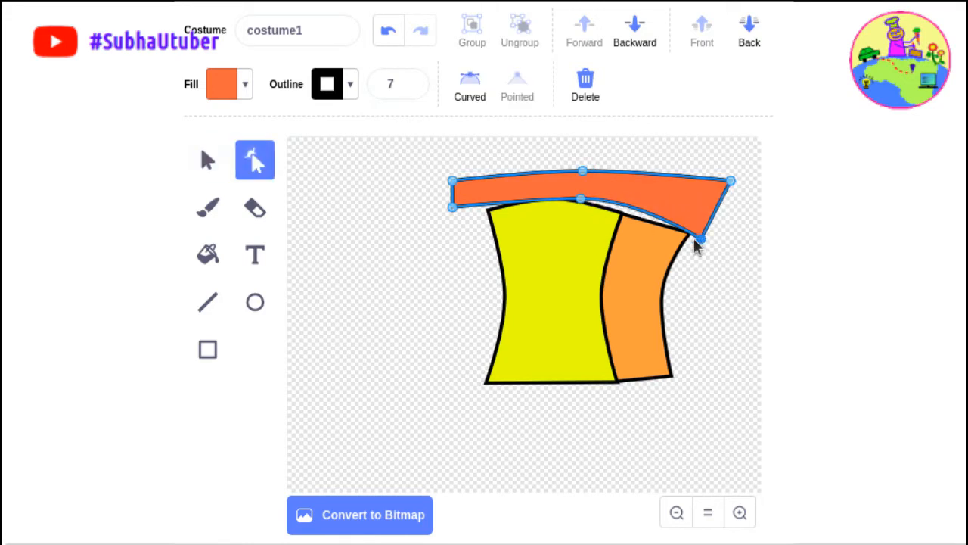
left_click(631, 214)
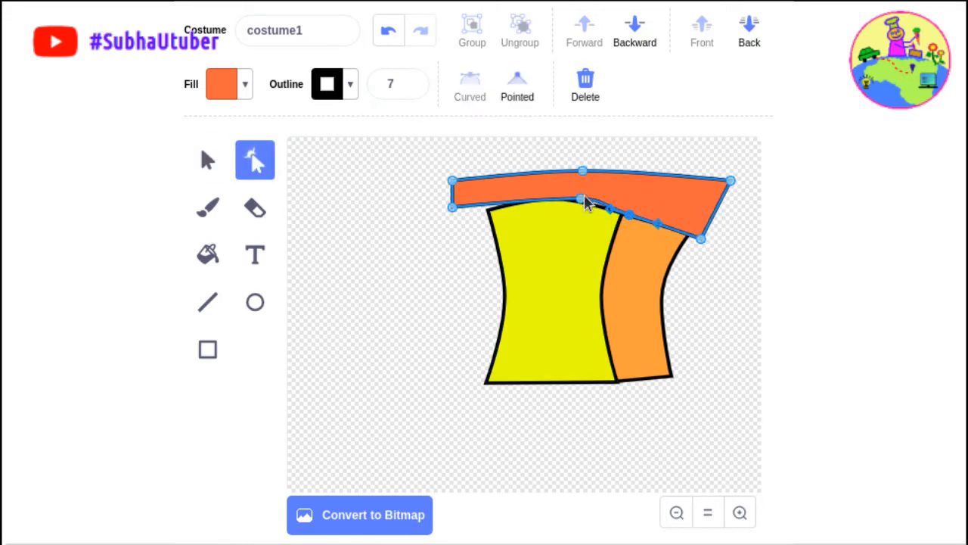
left_click_drag(581, 199, 575, 203)
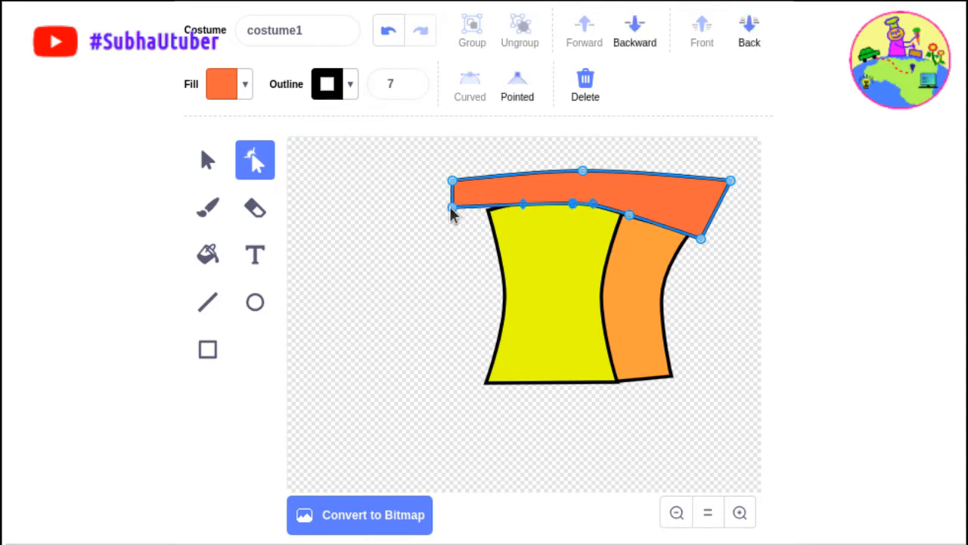
Pull the roof's left end inward and lower its top middle and upper-right corner to form an evenly thick band
left_click_drag(451, 207, 478, 212)
left_click_drag(453, 181, 476, 217)
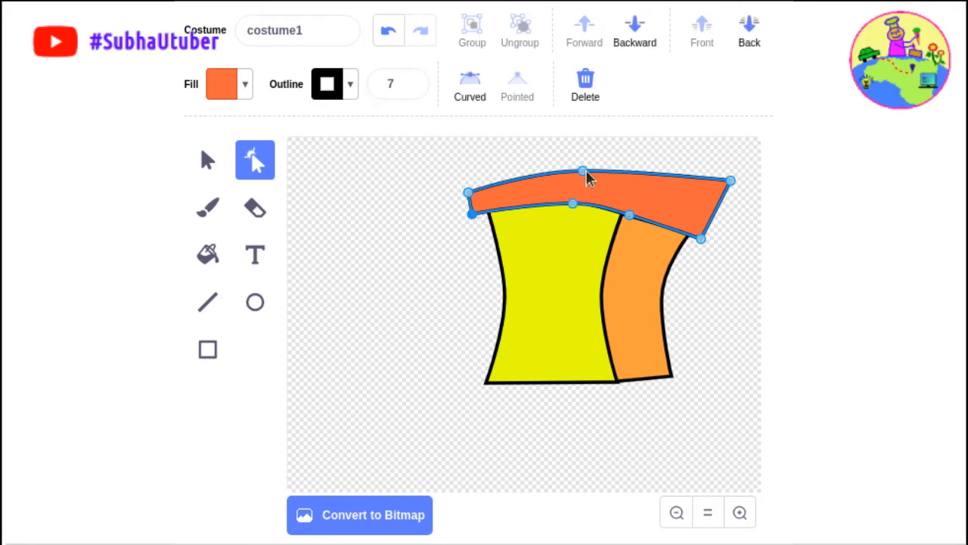
left_click_drag(584, 176, 577, 183)
left_click_drag(731, 182, 711, 223)
left_click_drag(630, 216, 633, 212)
left_click(699, 240)
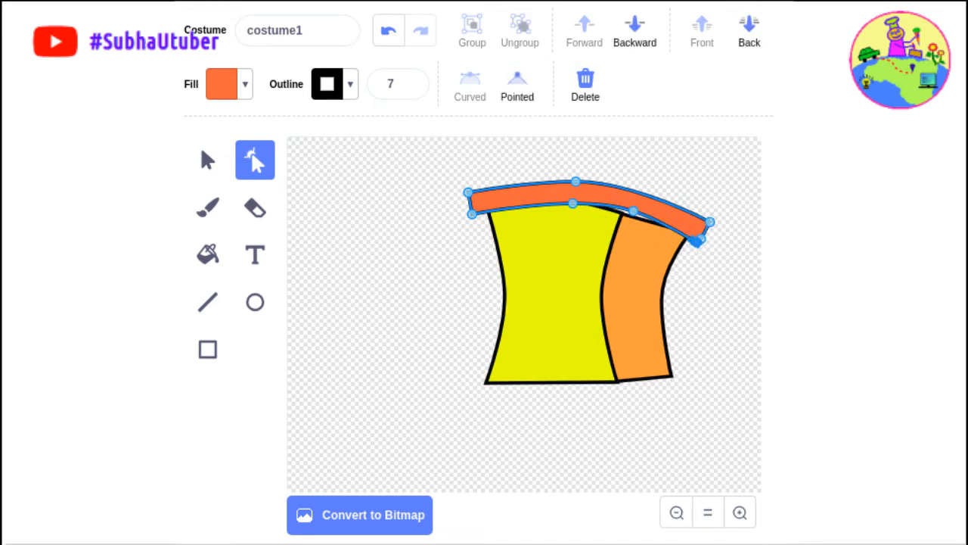
Refine the roof's right tip with an extra corner point, and lower its underside point to close the gap above the orange panel
left_click(740, 512)
left_click_drag(558, 489, 638, 481)
left_click_drag(653, 297, 696, 280)
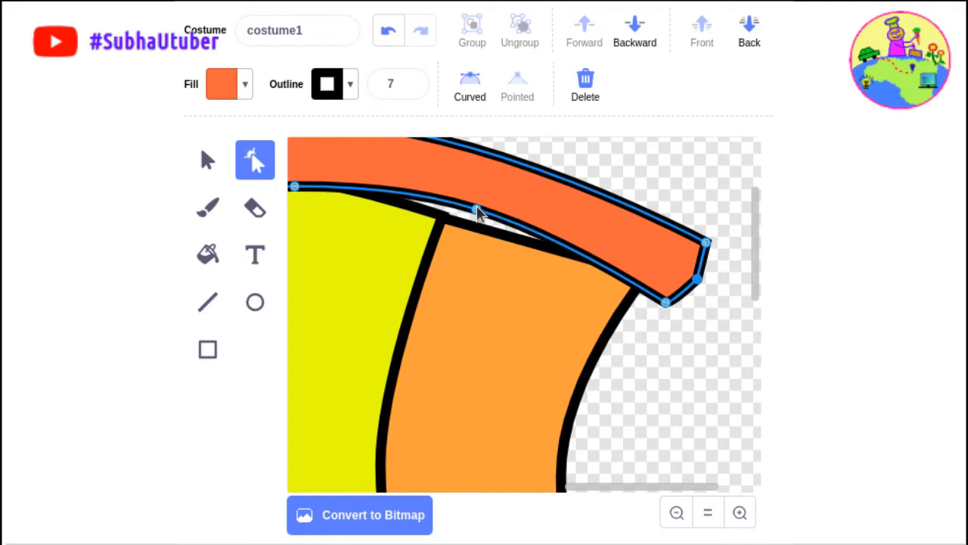
left_click_drag(477, 210, 478, 226)
left_click(708, 512)
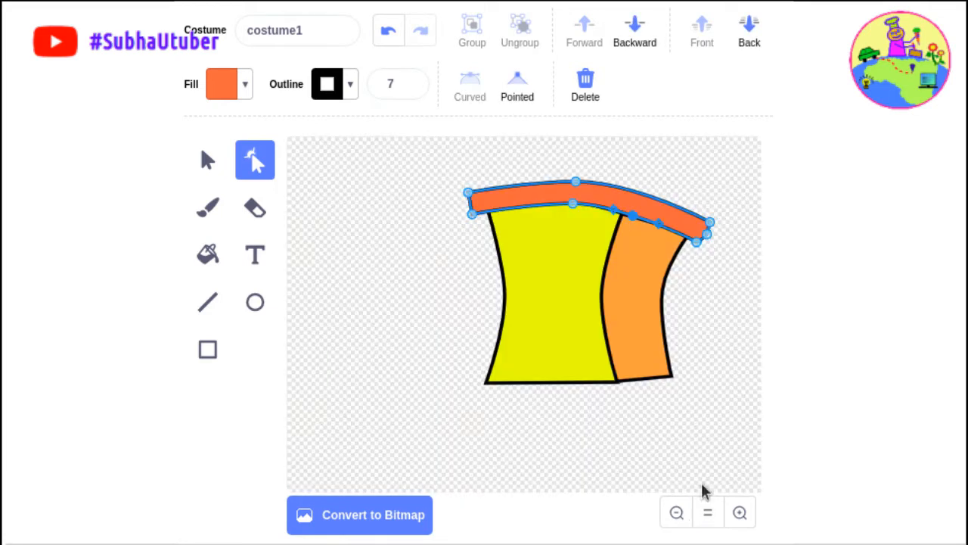
Nudge the orange side panel and the yellow front wall slightly upward beneath the roof
left_click(208, 159)
left_click(409, 332)
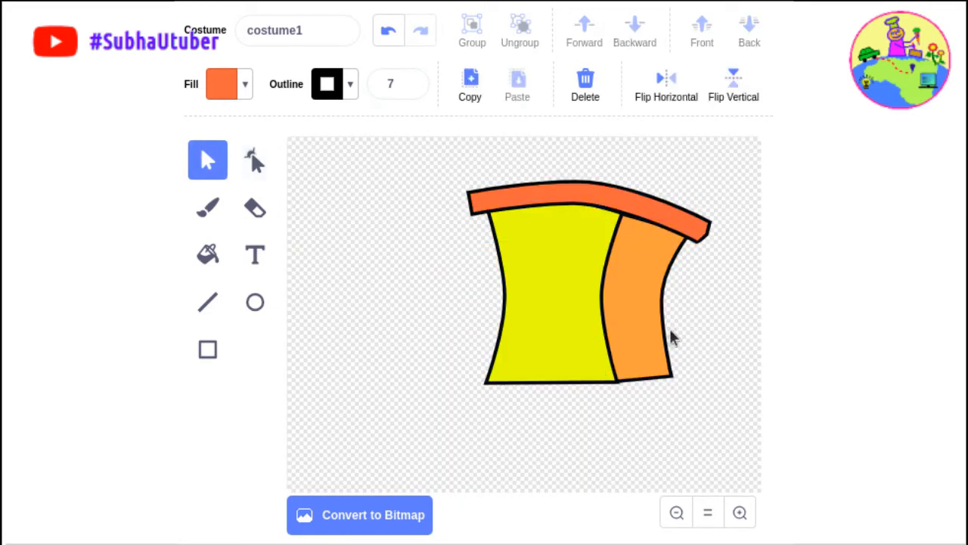
left_click(666, 306)
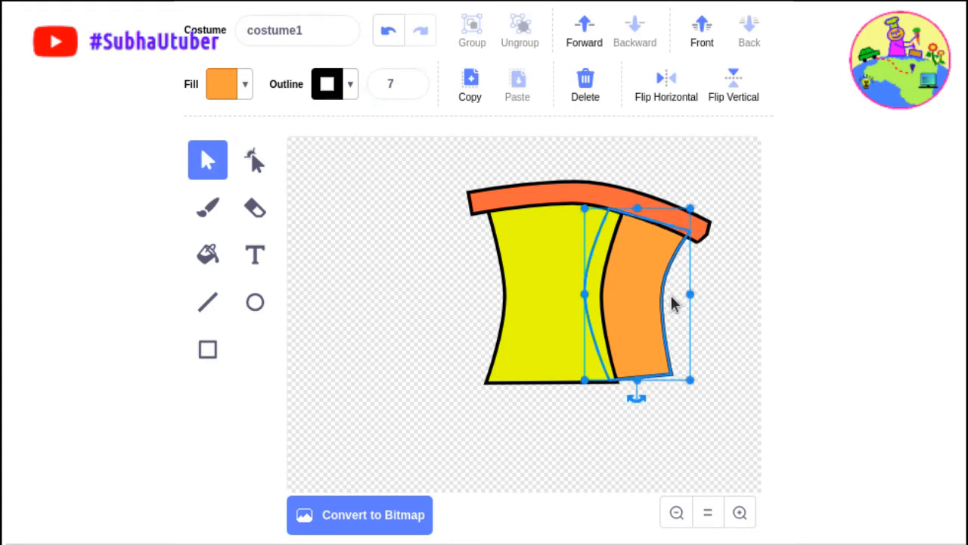
left_click(713, 328)
left_click(549, 326)
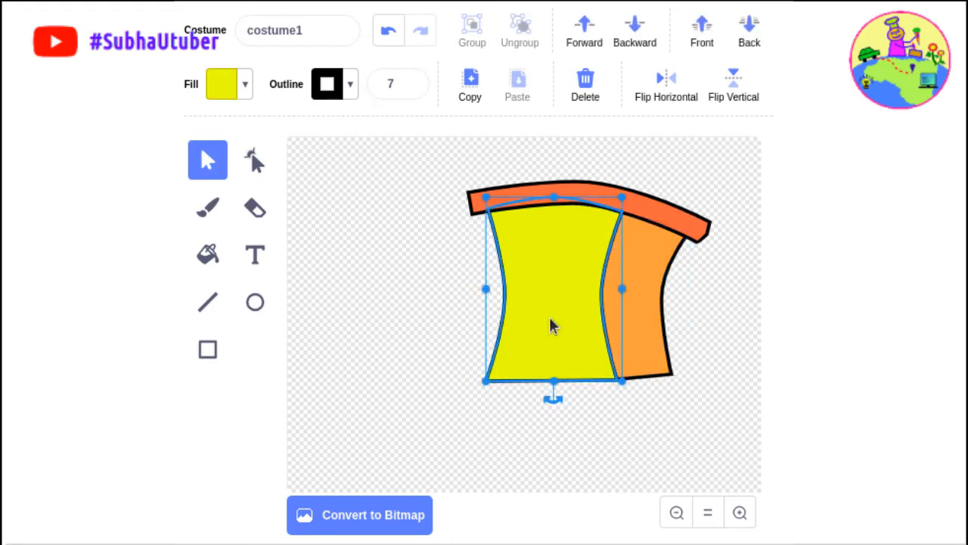
left_click(738, 324)
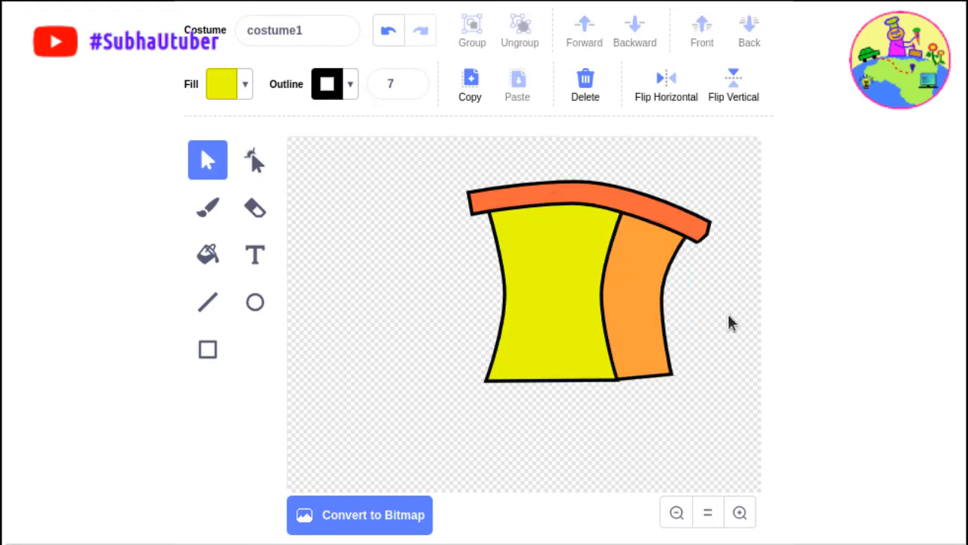
Draw a horizontal ellipse beside the house and fill it dark teal, using color 52, saturation 86 and a lower brightness
left_click(255, 302)
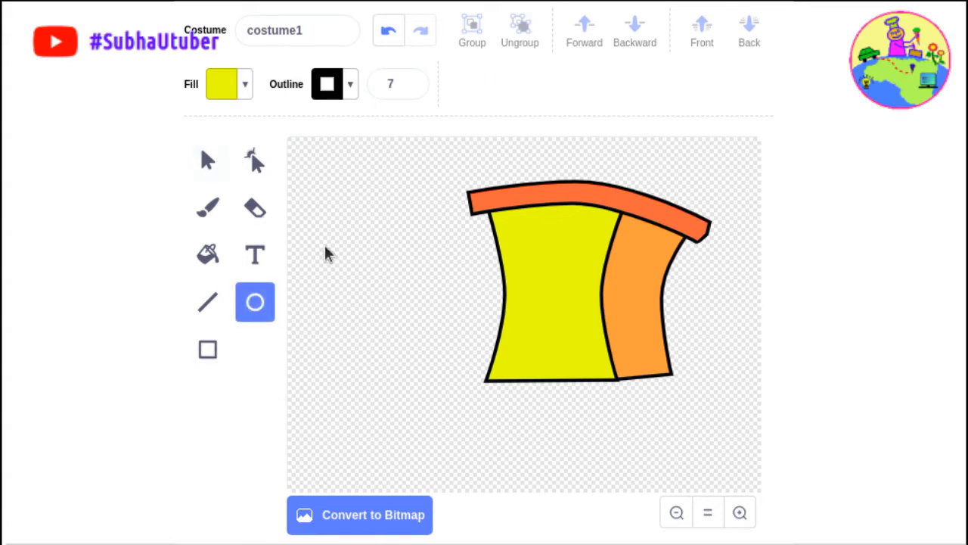
mouse_move(340, 242)
left_mouse_down()
mouse_move(420, 282)
mouse_move(445, 283)
mouse_move(430, 286)
left_mouse_up()
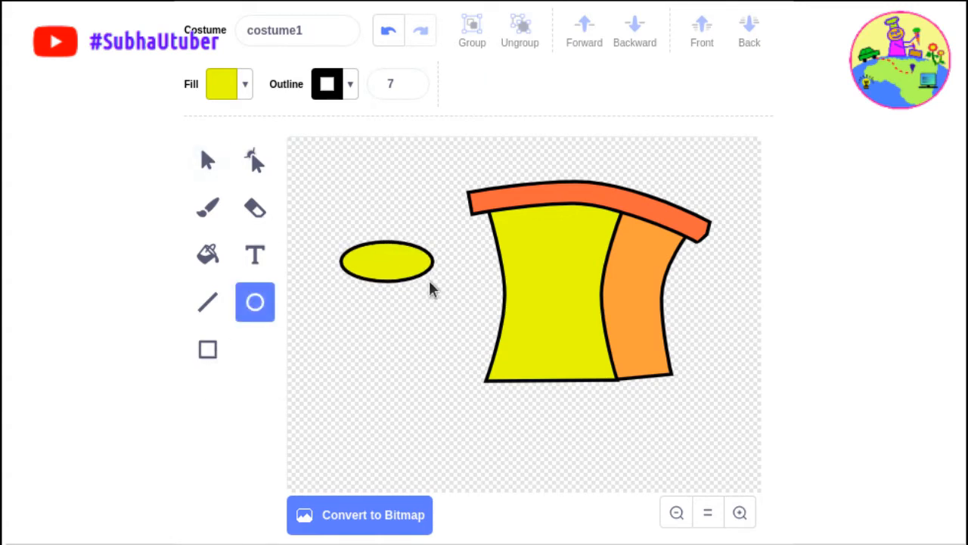
left_click(248, 87)
left_click(219, 155)
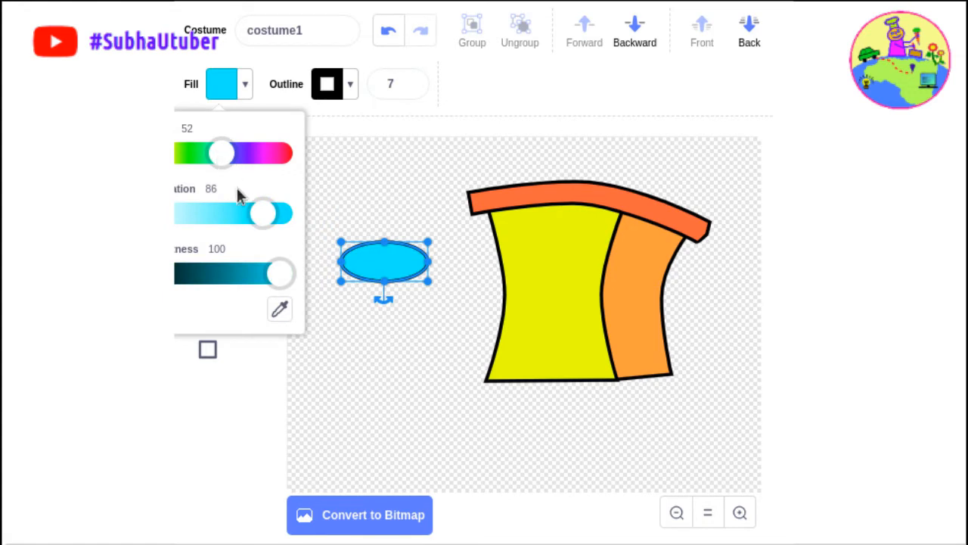
left_click_drag(279, 279, 233, 279)
left_click(395, 274)
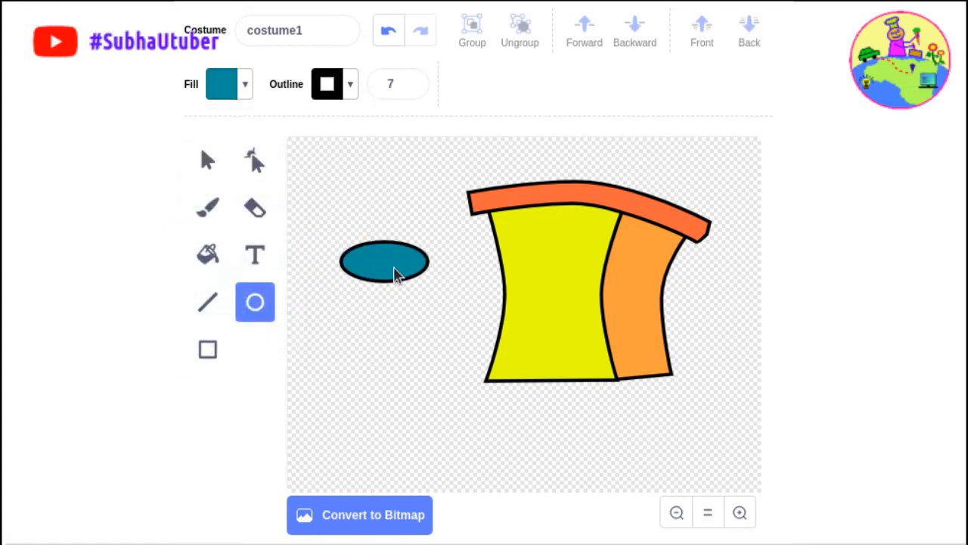
Bulge the teal ellipse's upper-left edge outward with an added point, and undo the unwanted shape edits
left_click(209, 170)
left_click(376, 270)
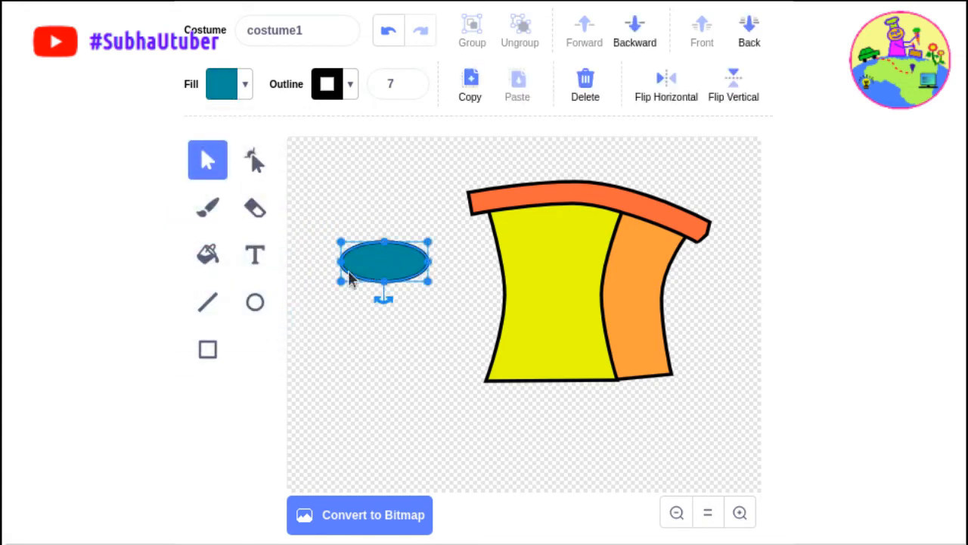
left_click(740, 512)
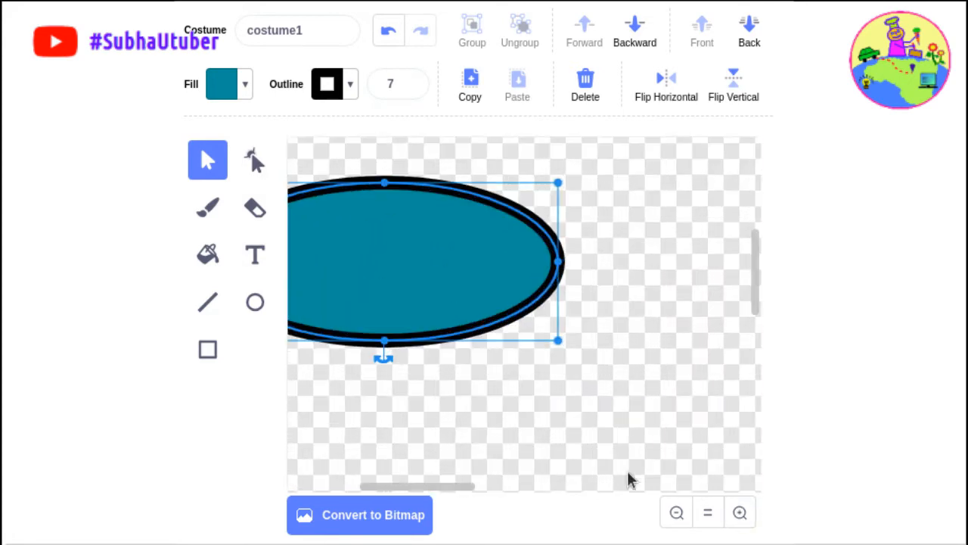
left_click_drag(469, 492, 433, 492)
left_click(255, 160)
mouse_move(425, 198)
left_mouse_down()
mouse_move(423, 207)
mouse_move(388, 206)
mouse_move(425, 193)
mouse_move(387, 193)
mouse_move(406, 195)
left_mouse_up()
key("ctrl+z")
key("ctrl+z")
key("ctrl+z")
Bulge the ellipse's other three corners outward and flatten its bottom edge to form a rounded rectangle
left_click_drag(683, 223, 682, 198)
left_click_drag(541, 340, 541, 327)
left_click_drag(409, 308, 402, 316)
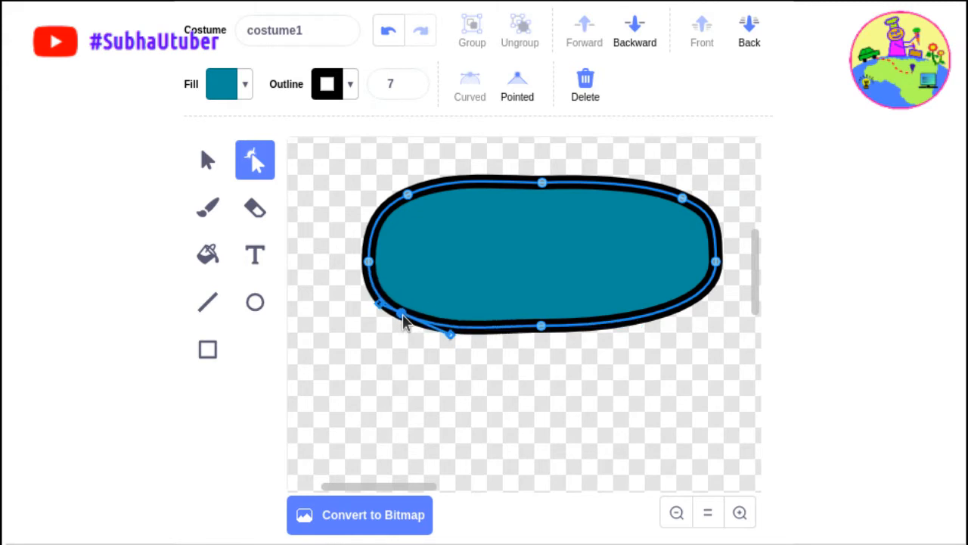
left_click_drag(657, 312, 671, 323)
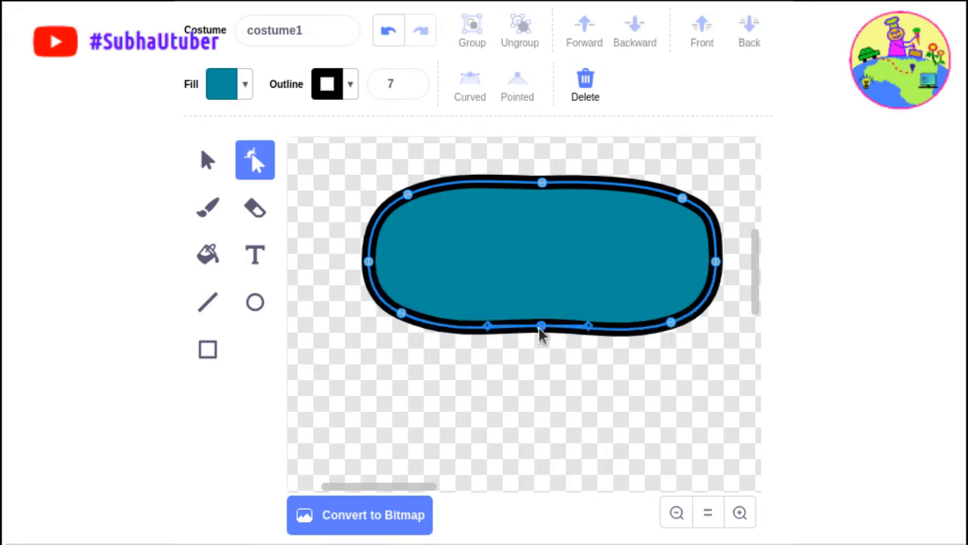
left_click_drag(540, 326, 540, 334)
Move the teal rounded shape onto the upper part of the yellow wall and scale it down as a window
left_click(205, 159)
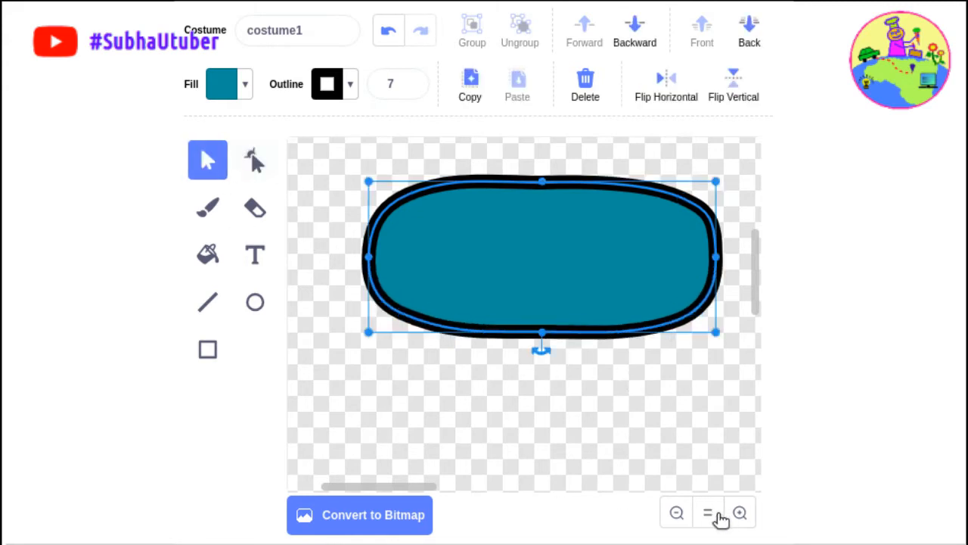
left_click(709, 512)
left_click_drag(385, 261, 551, 242)
left_click_drag(599, 215, 555, 242)
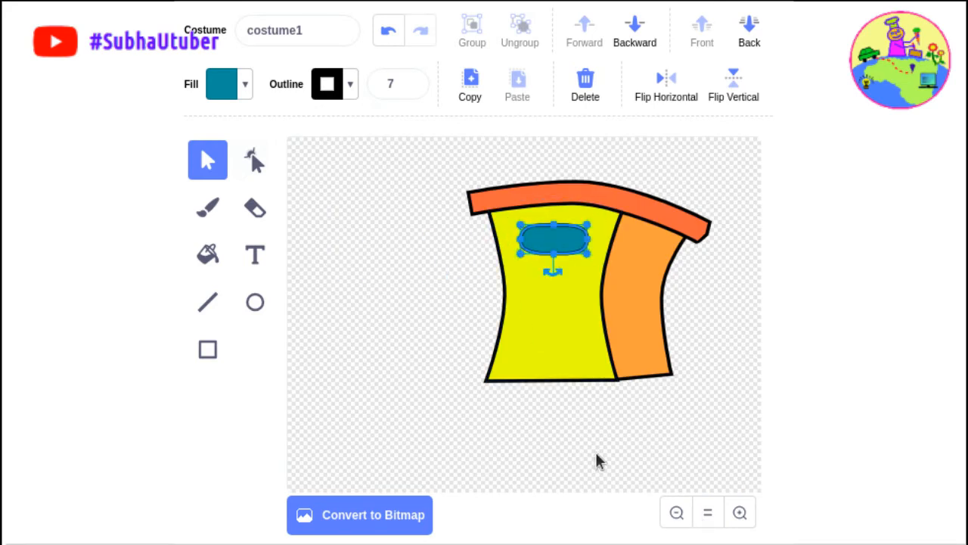
left_click(596, 458)
Duplicate the teal window and place the copy on the orange side panel, tilted to match the roof's slope
left_click(562, 252)
key("ctrl+c")
left_click(517, 87)
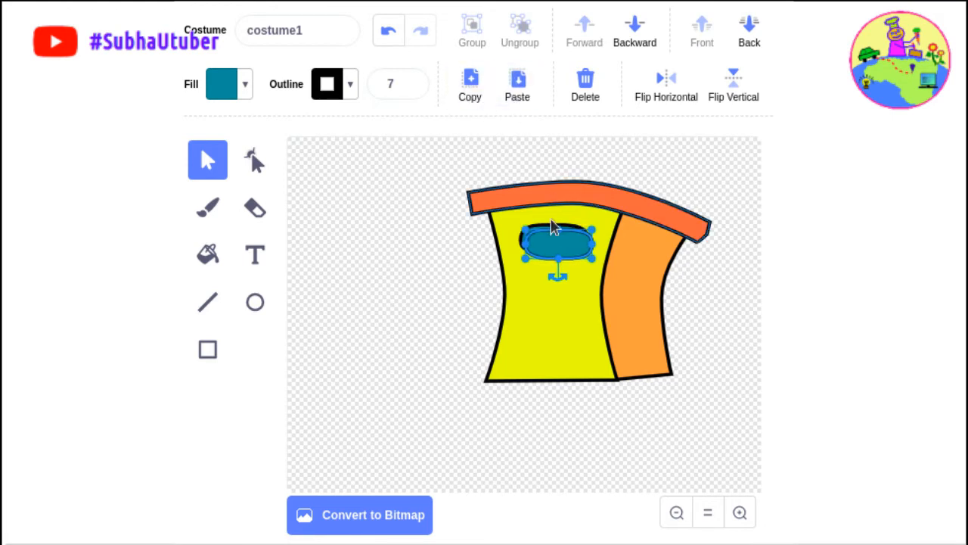
left_click_drag(552, 225, 625, 287)
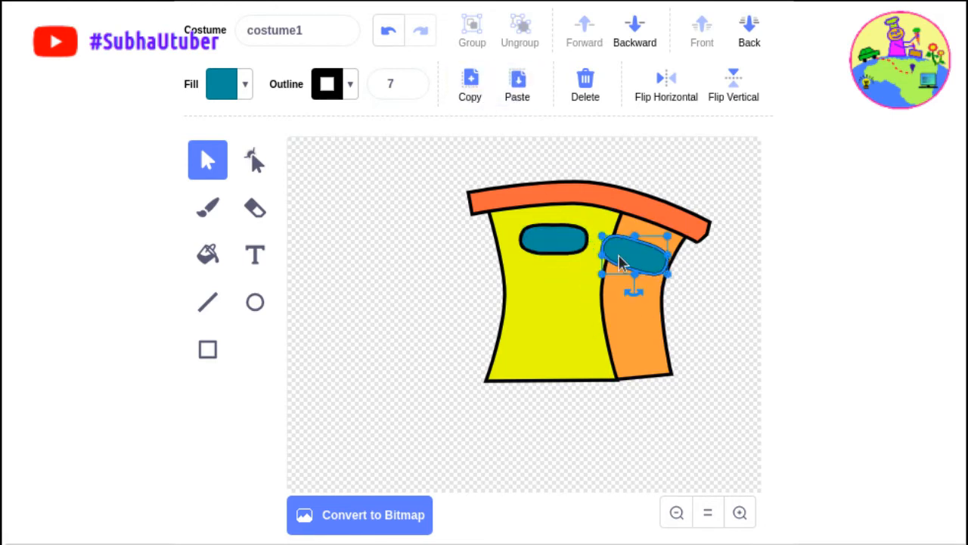
Shrink the copied window to fit the orange panel's width, adjust its tilt, and center it beneath the roof
left_click_drag(603, 236, 653, 264)
left_click_drag(648, 298, 658, 295)
left_click_drag(672, 263, 643, 252)
left_click(666, 277)
left_click(671, 418)
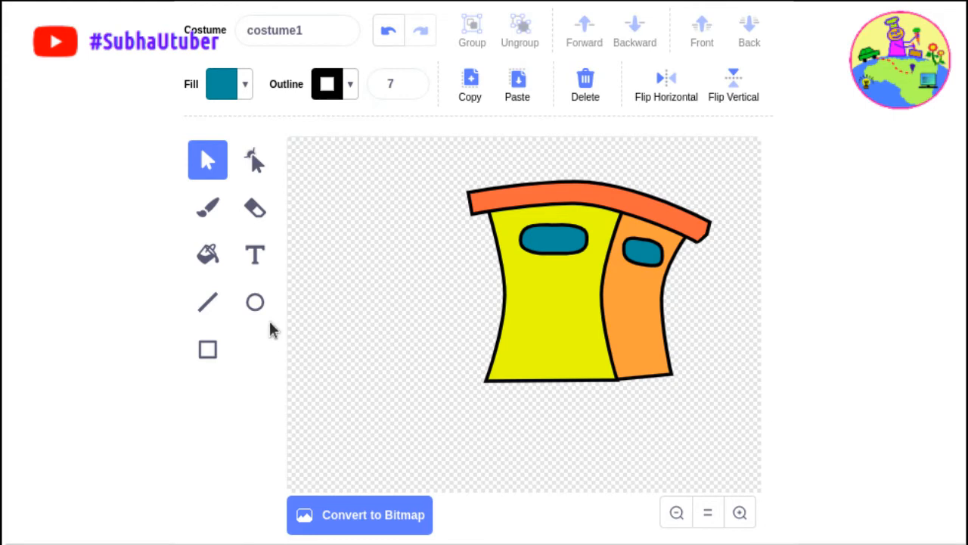
Draw a large circle over the yellow wall's lower-left part, reducing its height so it ends at the wall's base
left_click(255, 301)
mouse_move(344, 266)
left_mouse_down()
mouse_move(439, 398)
mouse_move(461, 399)
left_mouse_up()
left_click_drag(444, 328, 527, 331)
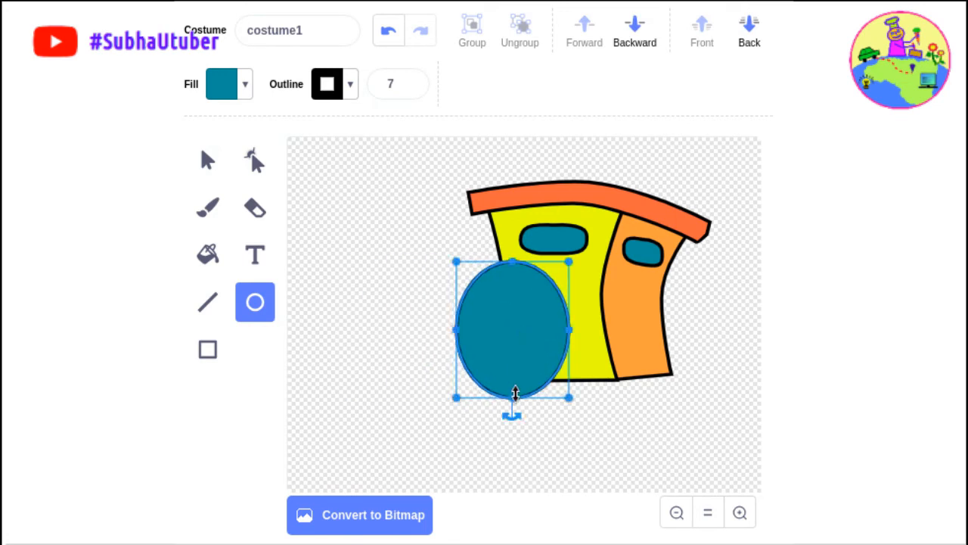
mouse_move(512, 395)
left_mouse_down()
mouse_move(518, 368)
mouse_move(518, 379)
left_mouse_up()
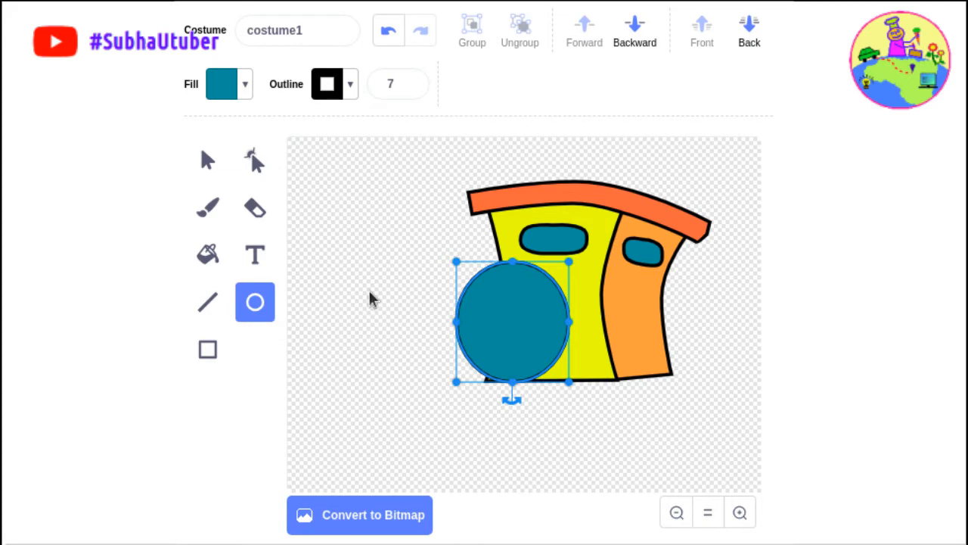
Fill the large circle with vivid orange, using color 7, saturation 93 and brightness 96
left_click(244, 84)
left_click_drag(222, 152, 172, 152)
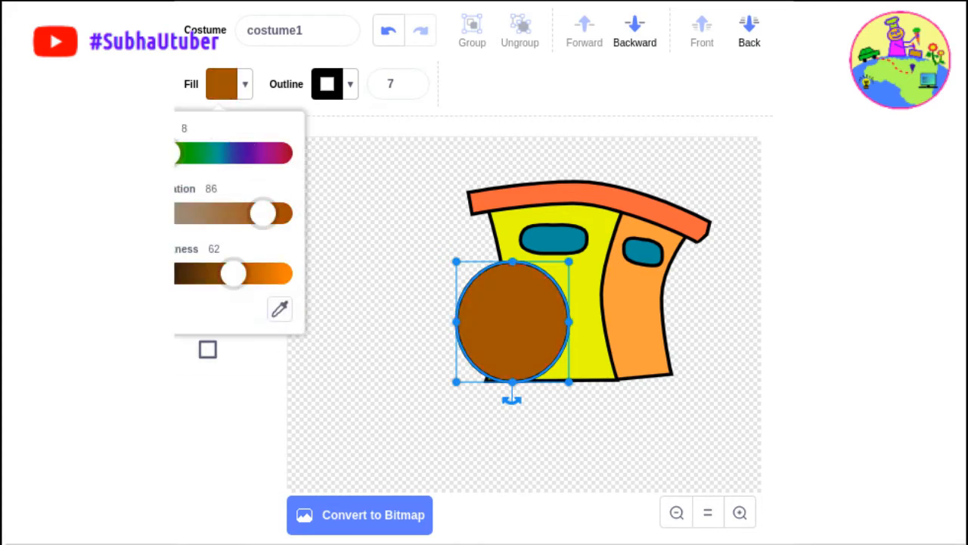
left_click_drag(243, 281, 278, 275)
left_click_drag(265, 214, 285, 218)
mouse_move(172, 152)
left_mouse_down()
mouse_move(227, 152)
mouse_move(175, 152)
left_mouse_up()
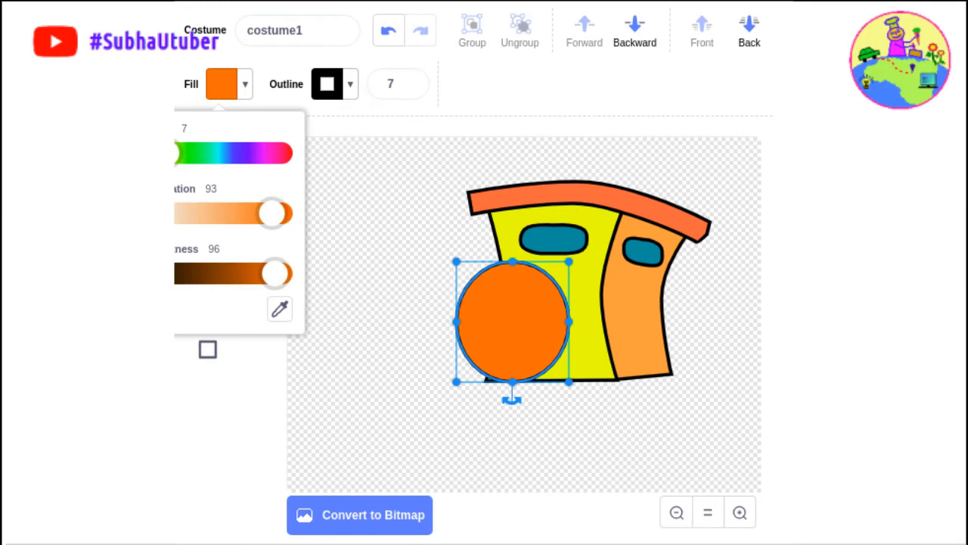
Pull the orange circle's leftmost point far out to the left and bulge its upper-left edge upward
left_click(401, 370)
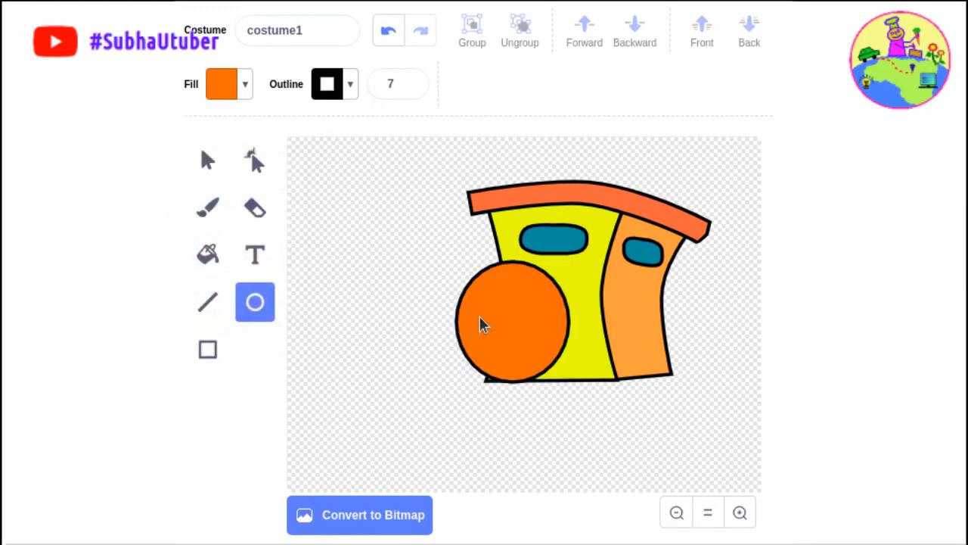
left_click(208, 161)
left_click(487, 349)
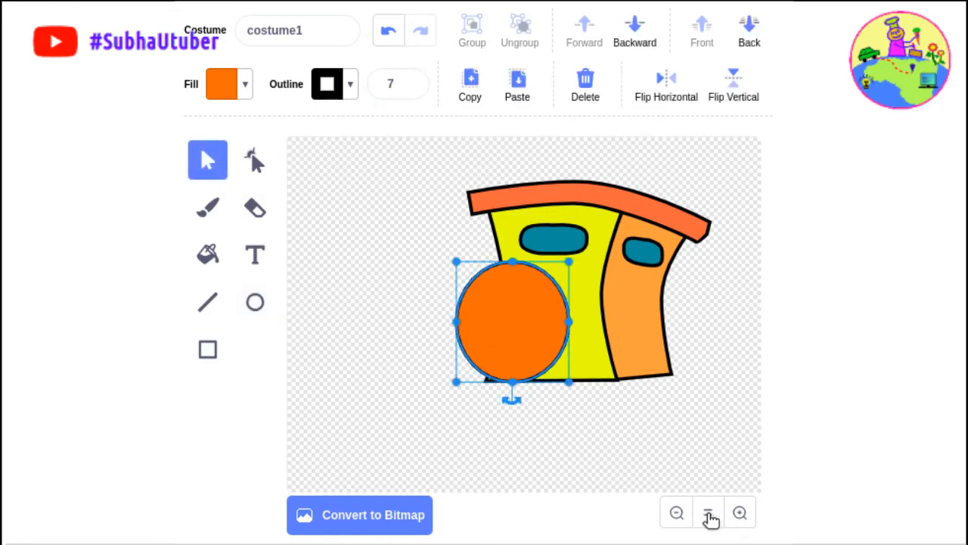
left_click(740, 512)
left_click_drag(519, 489, 454, 493)
left_click(561, 344)
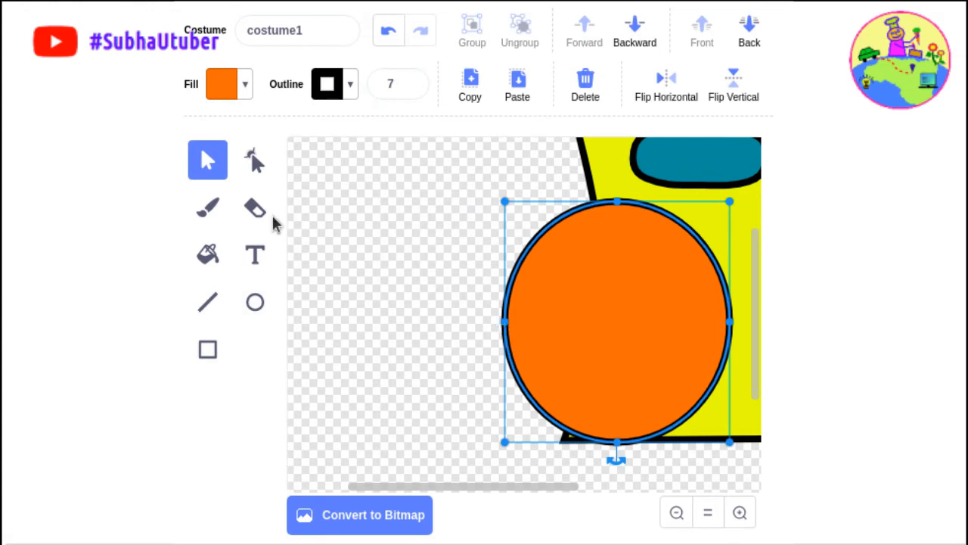
left_click(255, 161)
left_click_drag(504, 323, 293, 321)
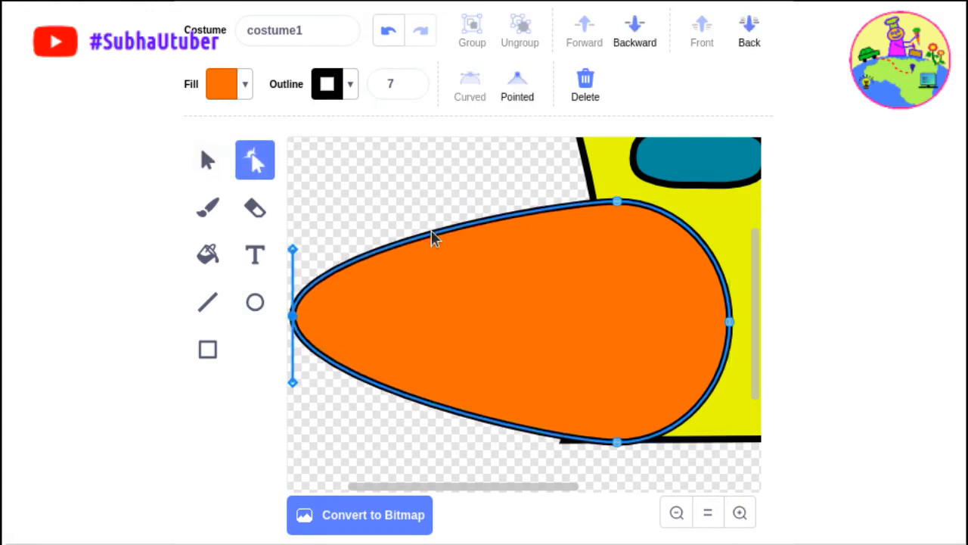
left_click_drag(358, 256, 347, 201)
left_click_drag(345, 370, 341, 417)
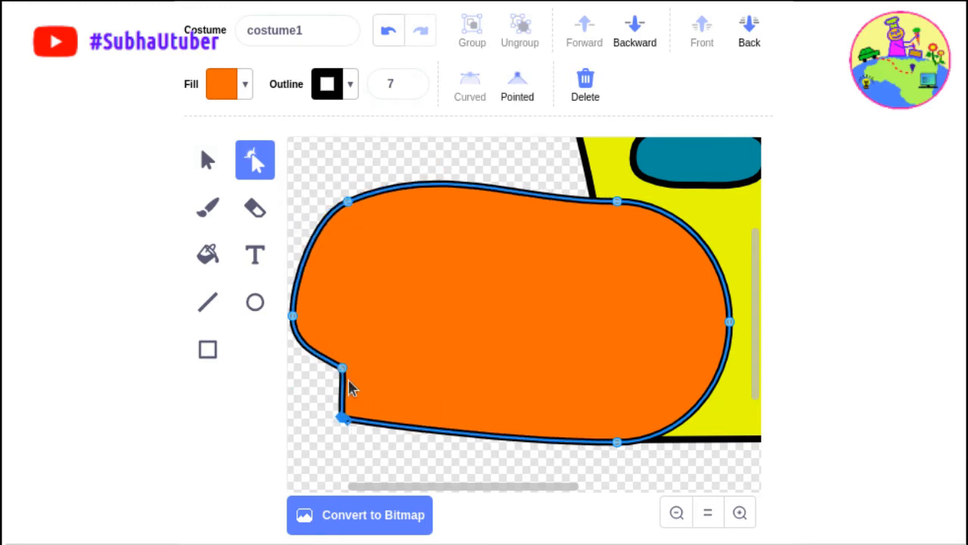
left_click(332, 372)
left_click_drag(331, 373, 303, 387)
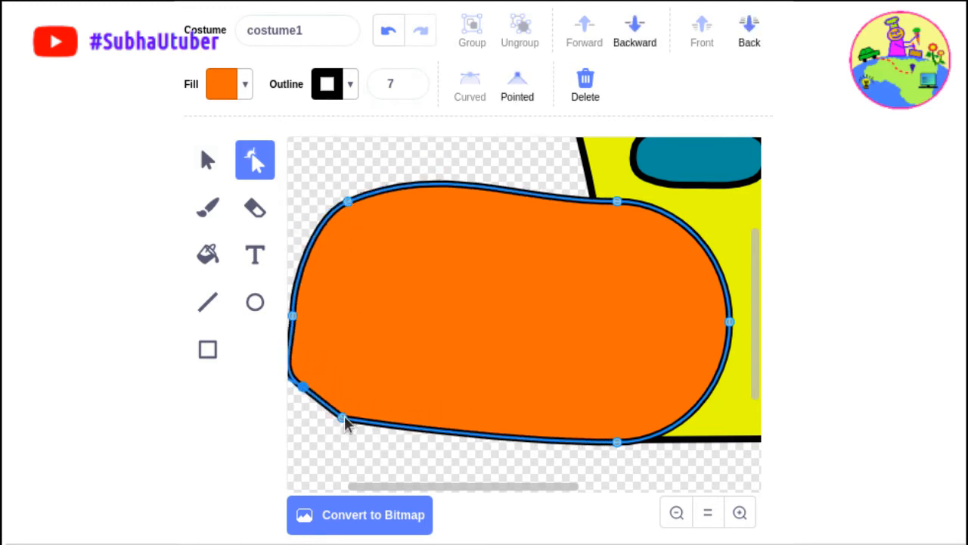
left_click_drag(348, 420, 379, 430)
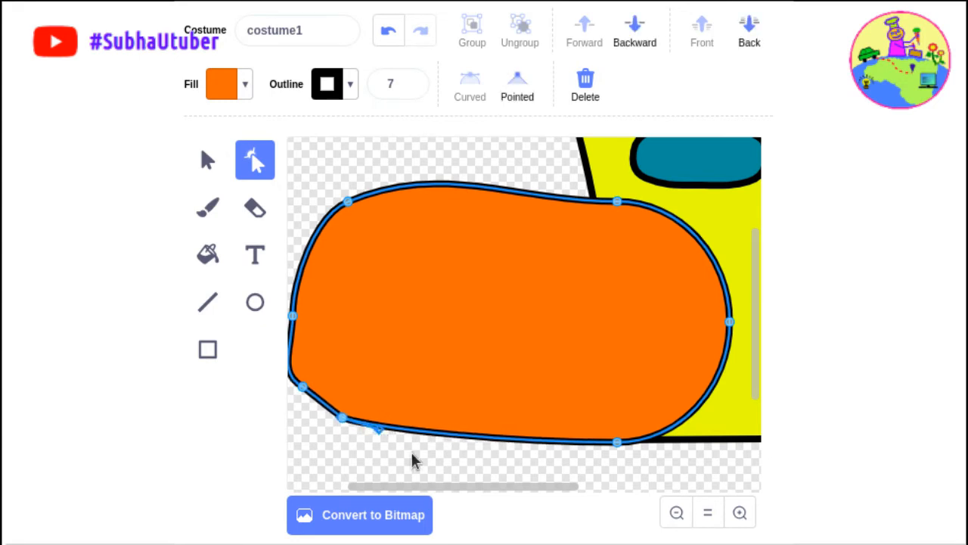
key("ctrl+z")
key("ctrl+z")
key("ctrl+z")
key("ctrl+z")
key("ctrl+z")
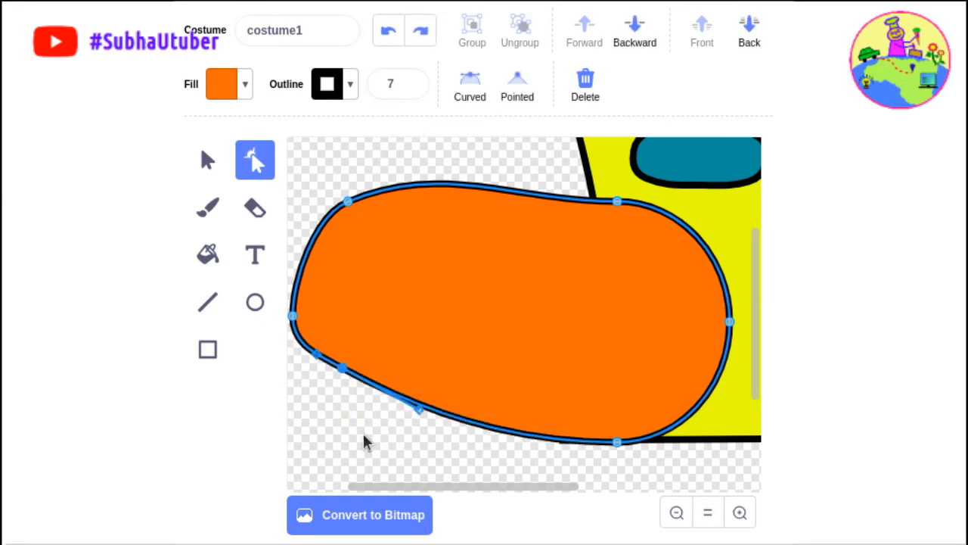
Pull the orange shape's lower-left edge outward and adjust the new point's curve handle to round that corner
left_click_drag(356, 384, 323, 408)
left_click(403, 457)
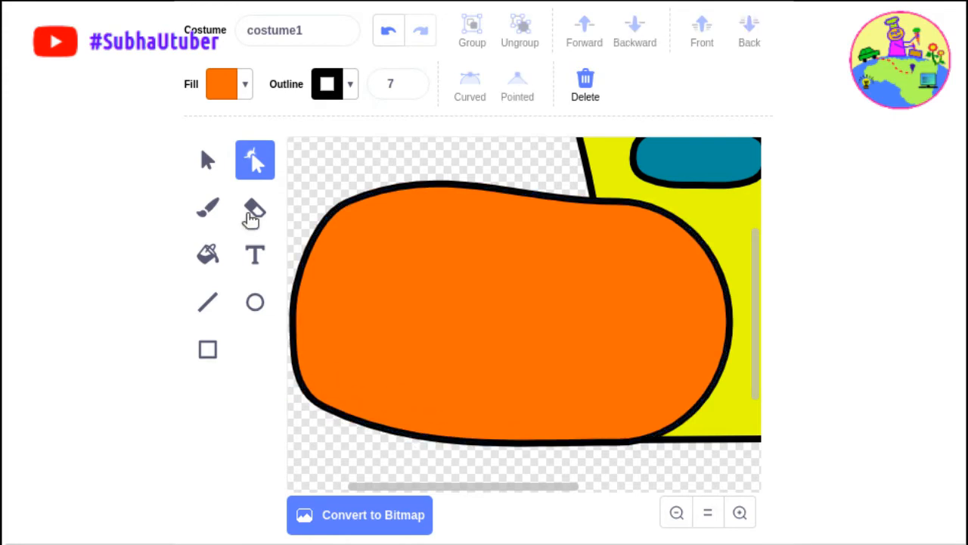
left_click(208, 159)
left_click(416, 324)
key("a")
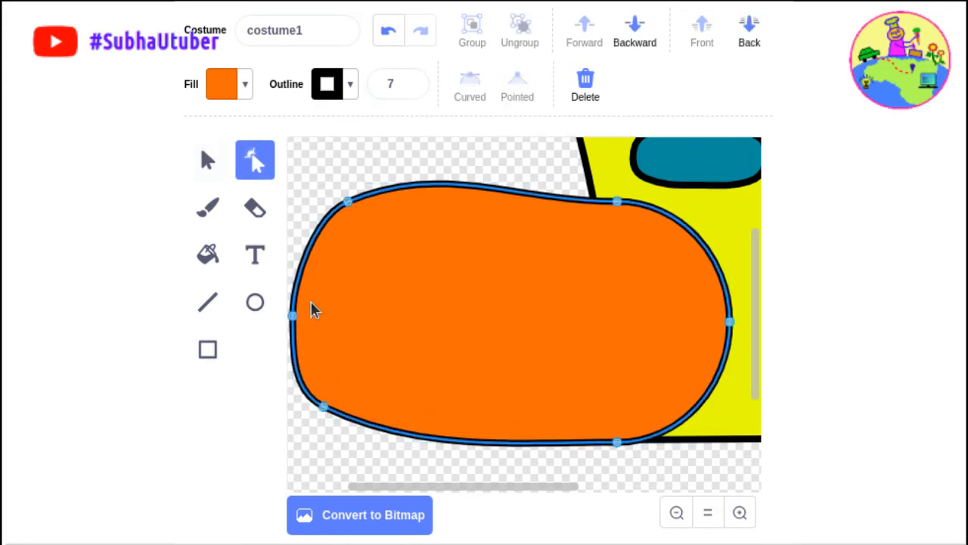
left_click(323, 409)
left_click_drag(417, 454, 382, 462)
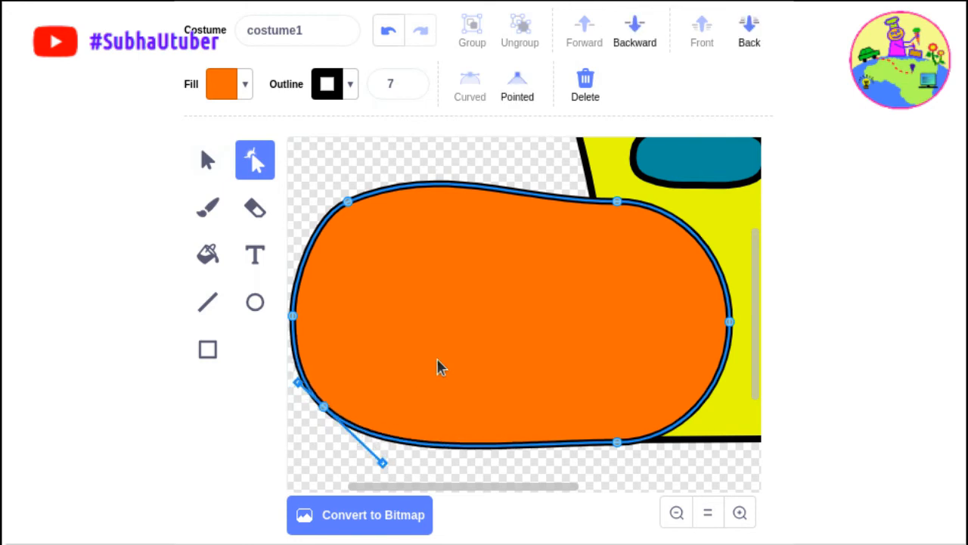
Add a point midway along the orange shape's top edge, lower it into a slight dip, and move the upper-left and leftmost points outward
mouse_move(347, 200)
left_mouse_down()
mouse_move(338, 182)
mouse_move(353, 197)
left_mouse_up()
mouse_move(450, 156)
left_mouse_down()
mouse_move(452, 171)
mouse_move(451, 156)
left_mouse_up()
left_click(500, 186)
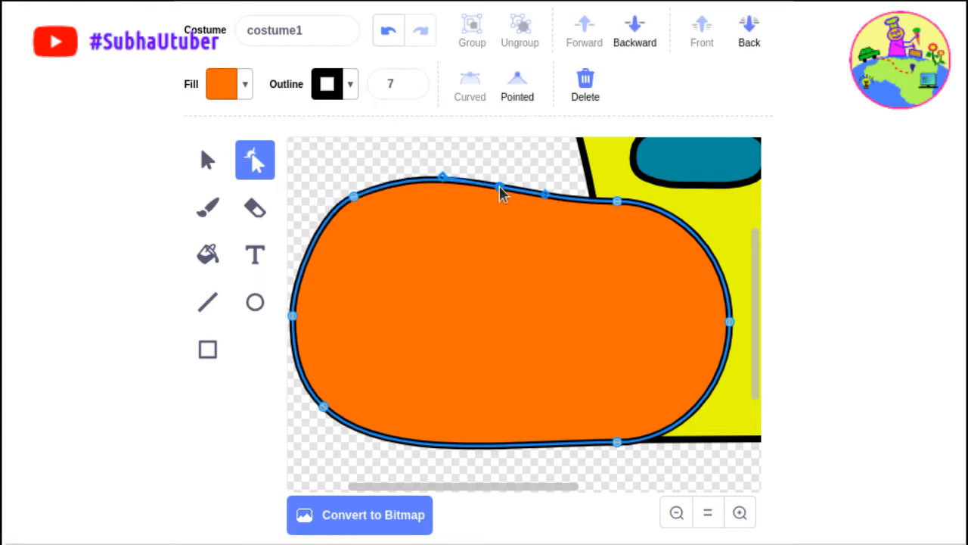
left_click_drag(499, 186, 488, 197)
mouse_move(356, 198)
left_mouse_down()
mouse_move(328, 187)
mouse_move(344, 193)
left_mouse_up()
left_click_drag(293, 314, 288, 297)
key("Delete")
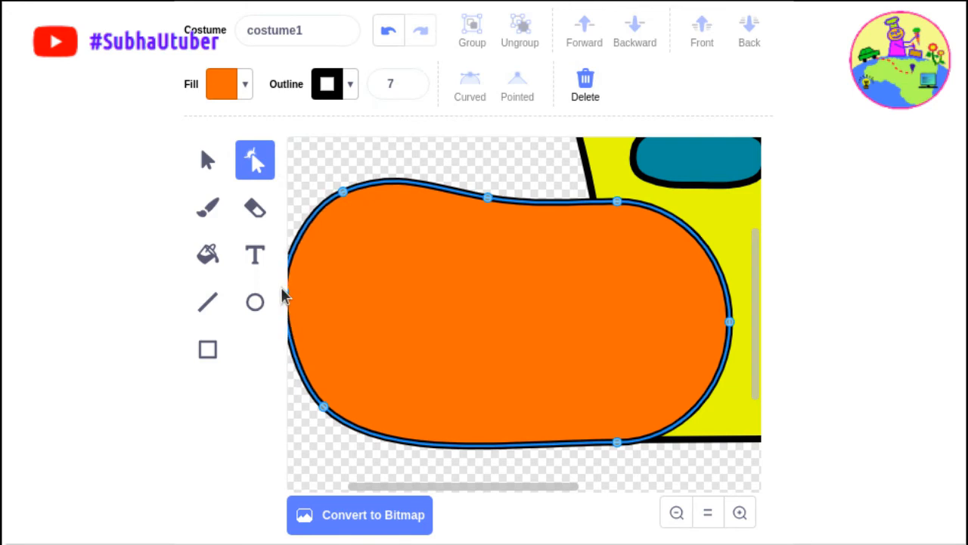
Nudge the orange shape's lower-left, leftmost and upper-left points outward to make its left end rounder
left_click(322, 406)
left_click(675, 514)
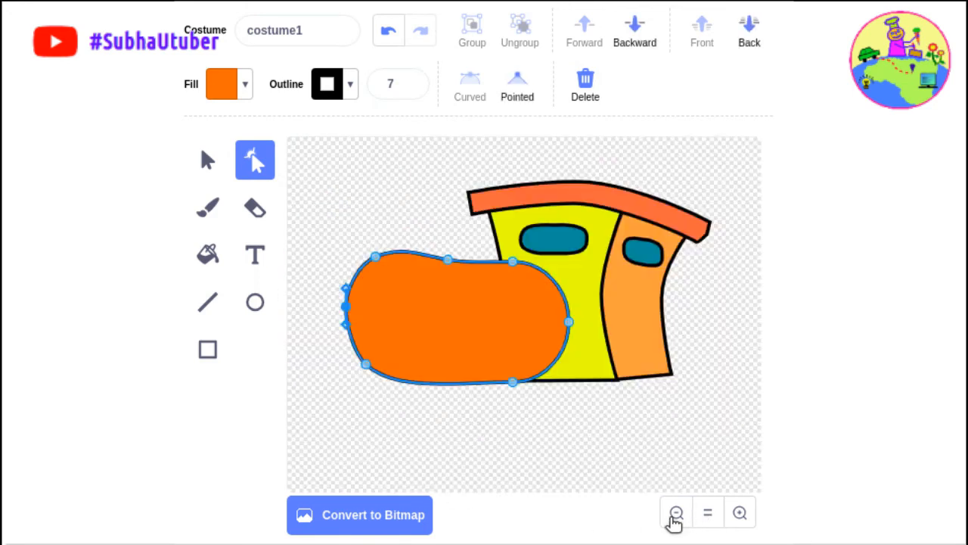
left_click_drag(364, 369, 360, 369)
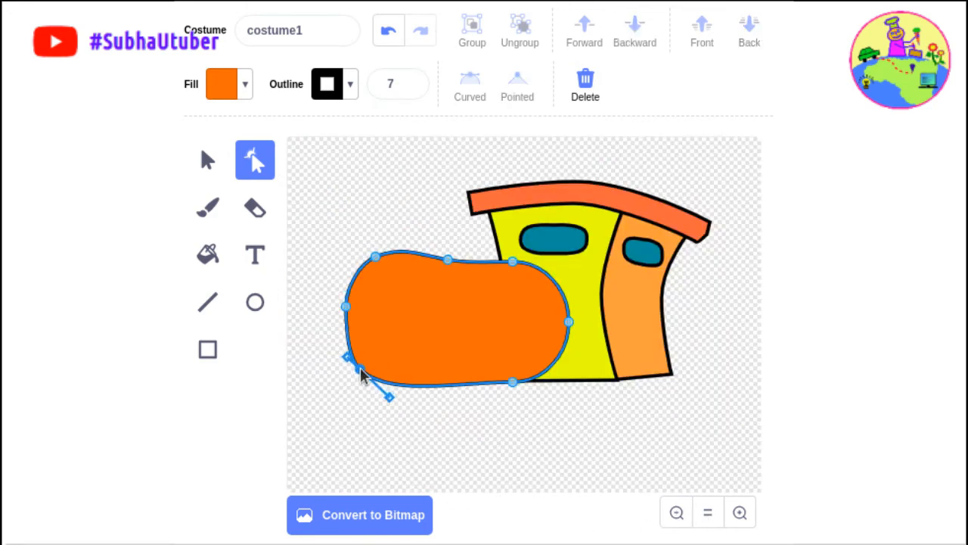
left_click_drag(346, 305, 342, 310)
left_click(374, 257)
left_click_drag(376, 258, 375, 254)
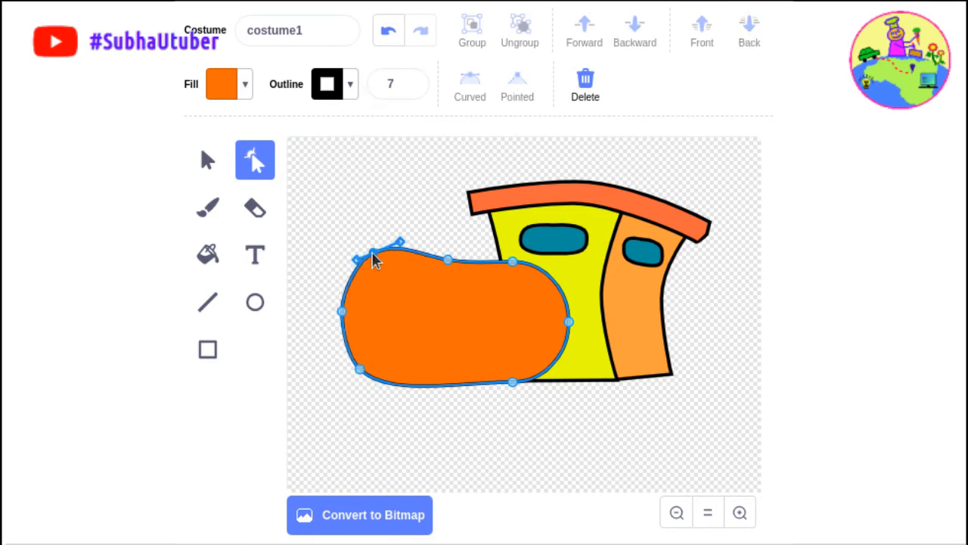
left_click(447, 261)
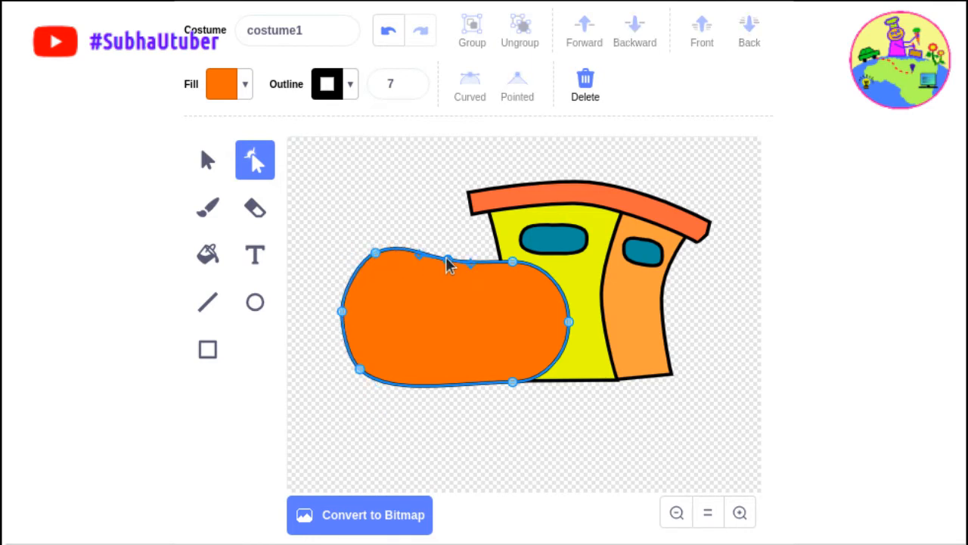
Draw a vertical line across the orange shape from top to bottom edge and bend its middle to the right
left_click(255, 304)
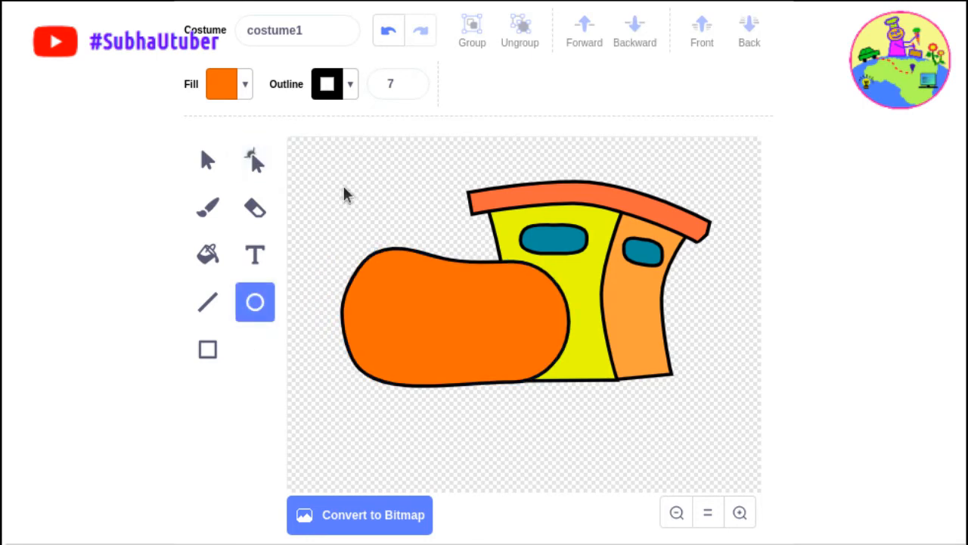
left_click(209, 303)
left_click_drag(418, 256, 415, 384)
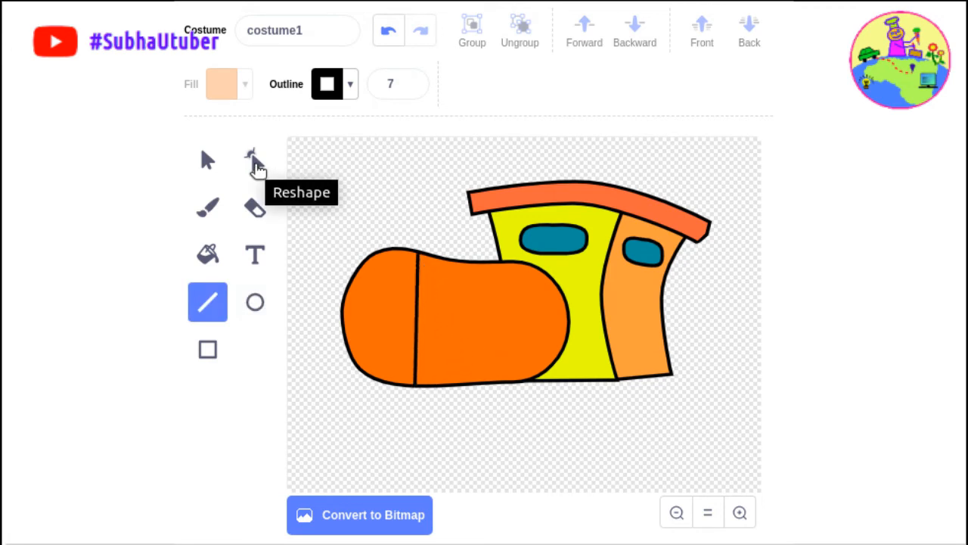
left_click(255, 161)
left_click(208, 160)
left_click(417, 354)
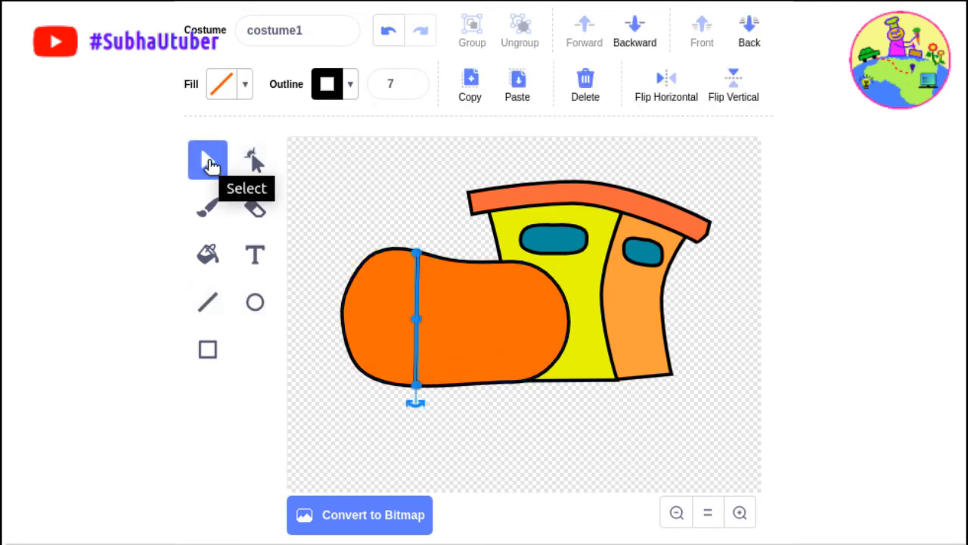
left_click(254, 161)
left_click(417, 317)
left_click_drag(418, 321, 454, 322)
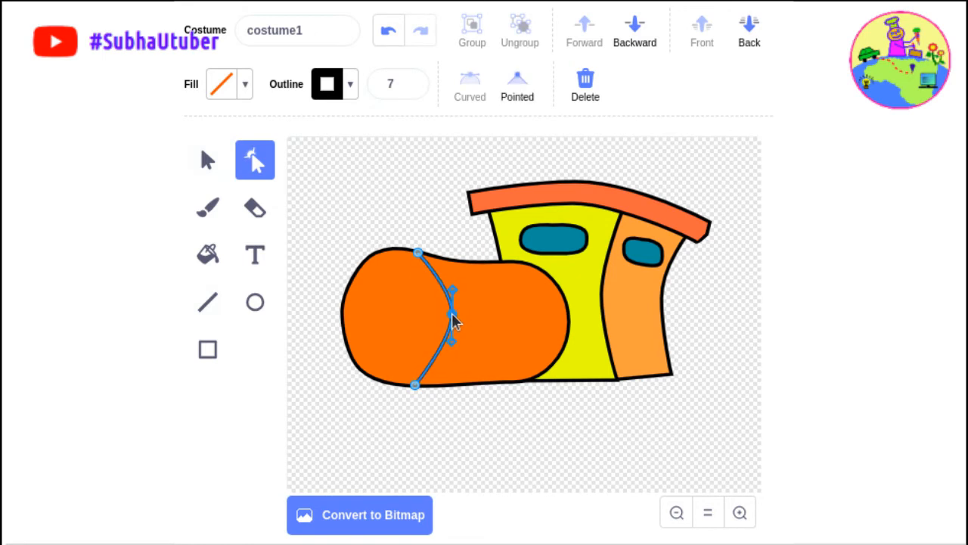
Close a band to the right of the curved line with connected straight lines along the top, down the right side and along the base
left_click(739, 513)
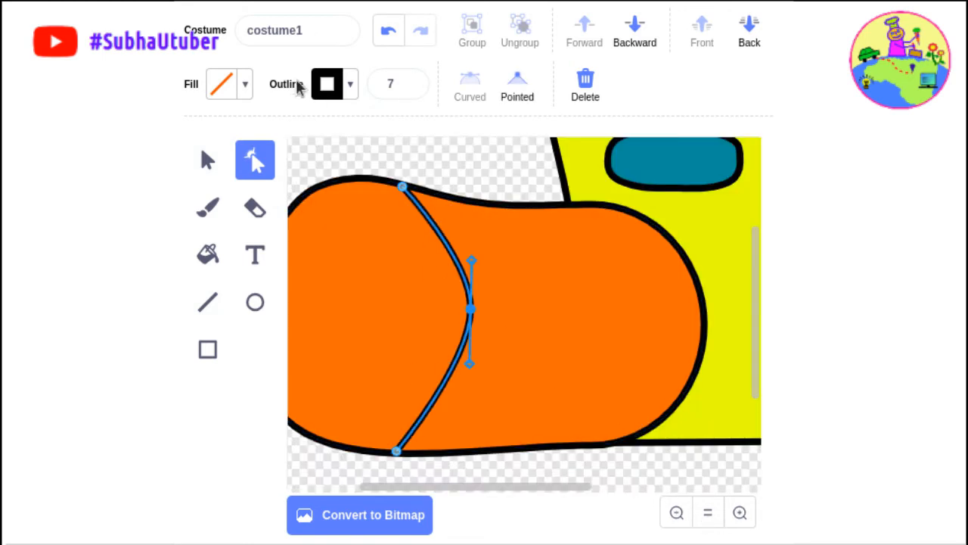
left_click(209, 307)
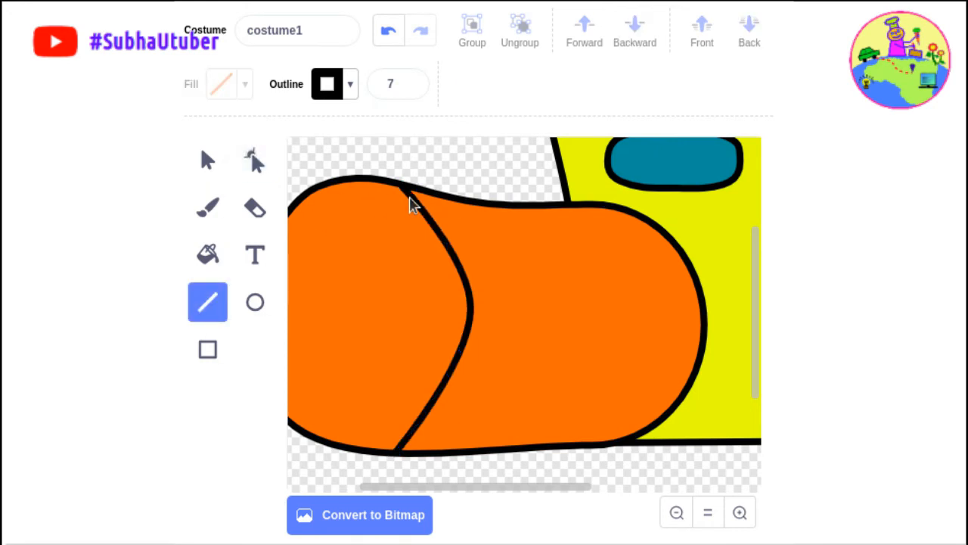
left_click(206, 160)
left_click(451, 253)
left_click(209, 301)
mouse_move(401, 185)
left_mouse_down()
mouse_move(544, 208)
mouse_move(557, 447)
mouse_move(545, 446)
left_mouse_up()
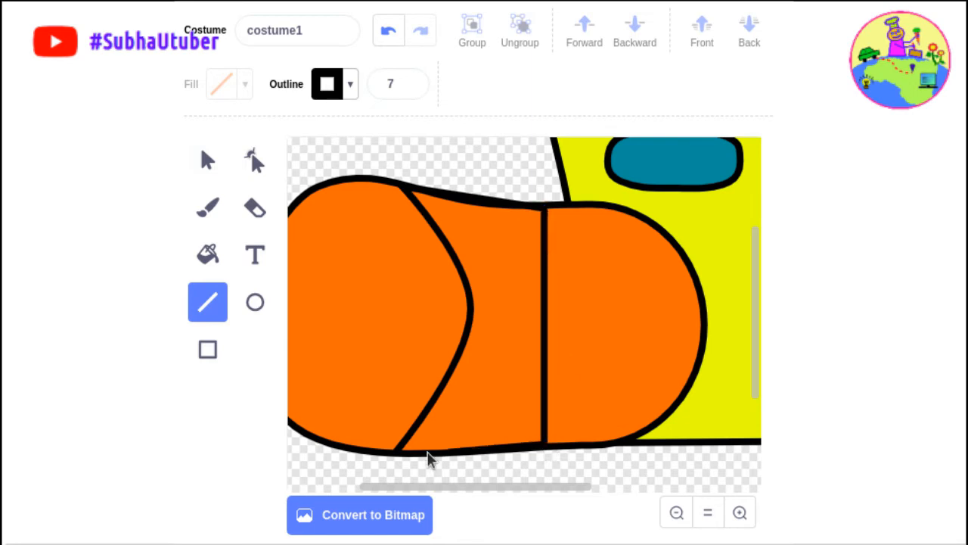
left_click_drag(427, 453, 400, 452)
Fill the closed band on the orange shape with cyan, using color 51, saturation 100 and brightness 100
left_click(207, 257)
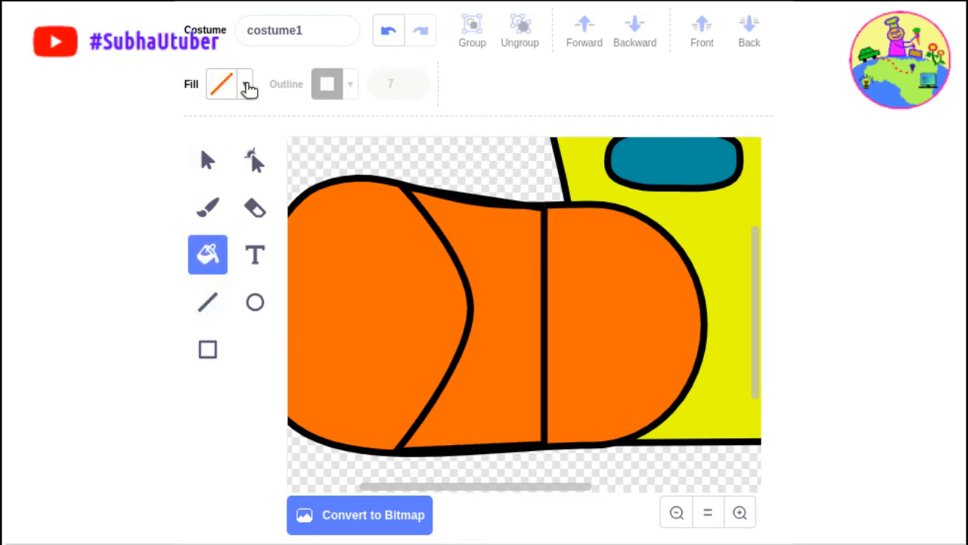
left_click(222, 84)
left_click_drag(179, 192, 220, 189)
left_click(501, 310)
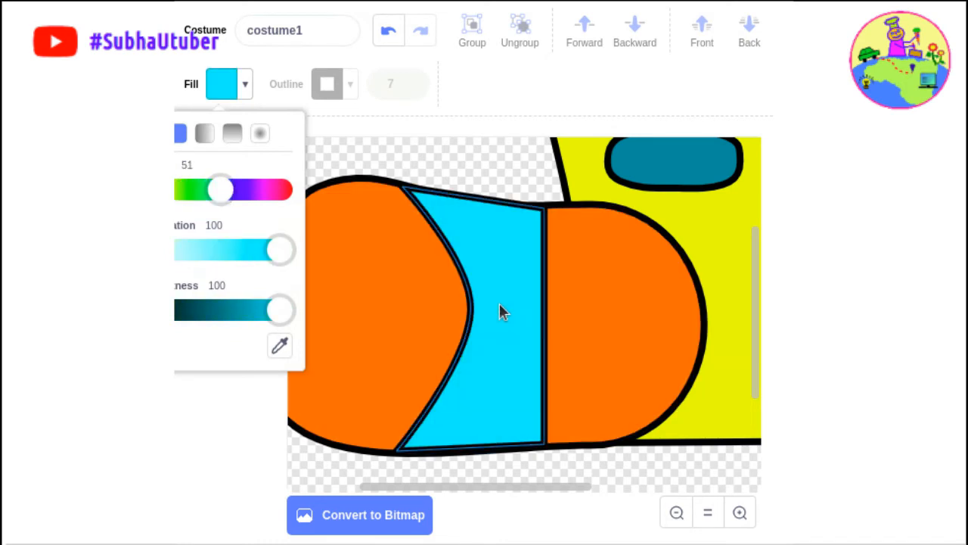
Smooth the cyan band's left edge into a rounder arc by adding upper and lower points and repositioning the middle point
left_click(213, 163)
left_click(432, 216)
left_click(296, 199)
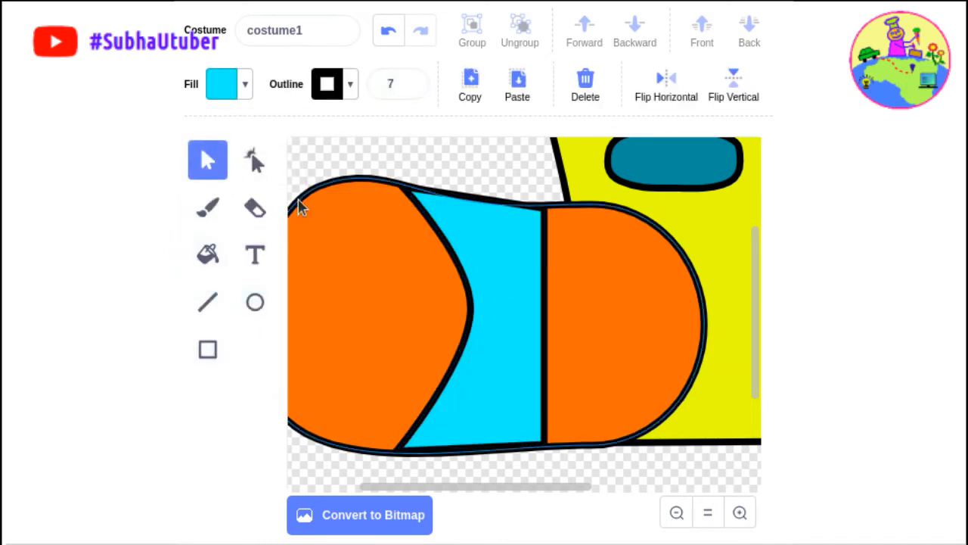
left_click(255, 161)
left_click(478, 206)
left_click(477, 200)
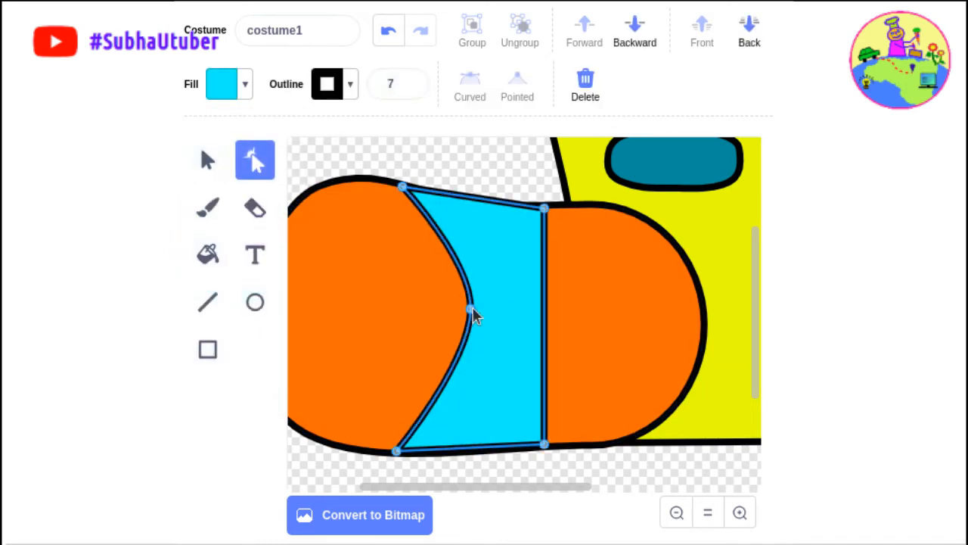
mouse_move(471, 309)
left_mouse_down()
mouse_move(445, 311)
mouse_move(457, 312)
left_mouse_up()
left_click(436, 215)
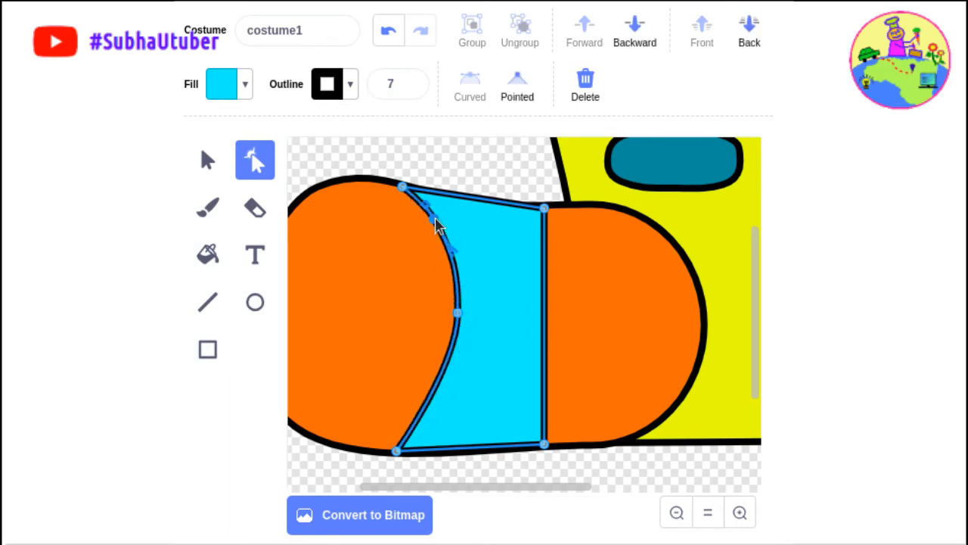
left_click(429, 408)
left_click_drag(430, 411, 438, 414)
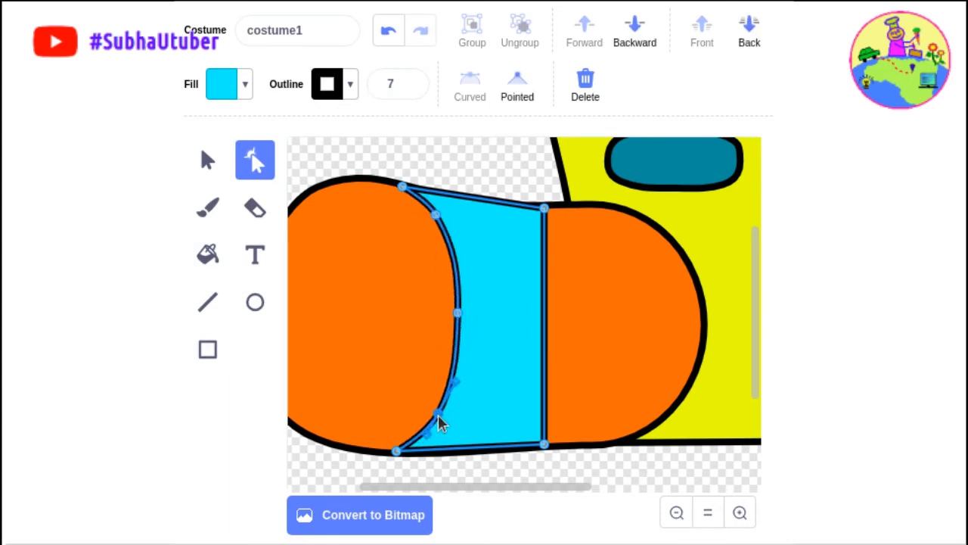
left_click_drag(457, 312, 474, 314)
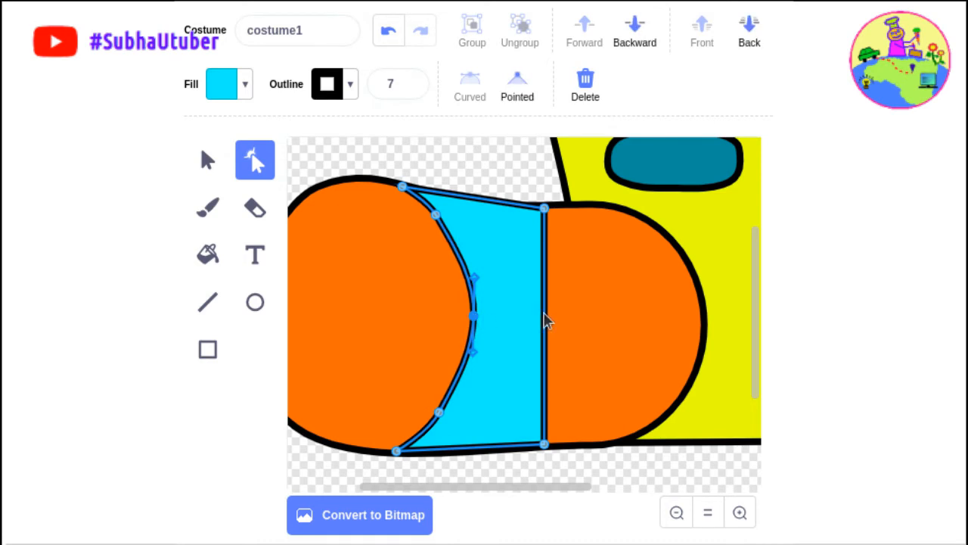
Bow the cyan band's right edge outward into a smooth arc and bend its top edge to follow the orange shape's outline
left_click_drag(544, 318, 596, 327)
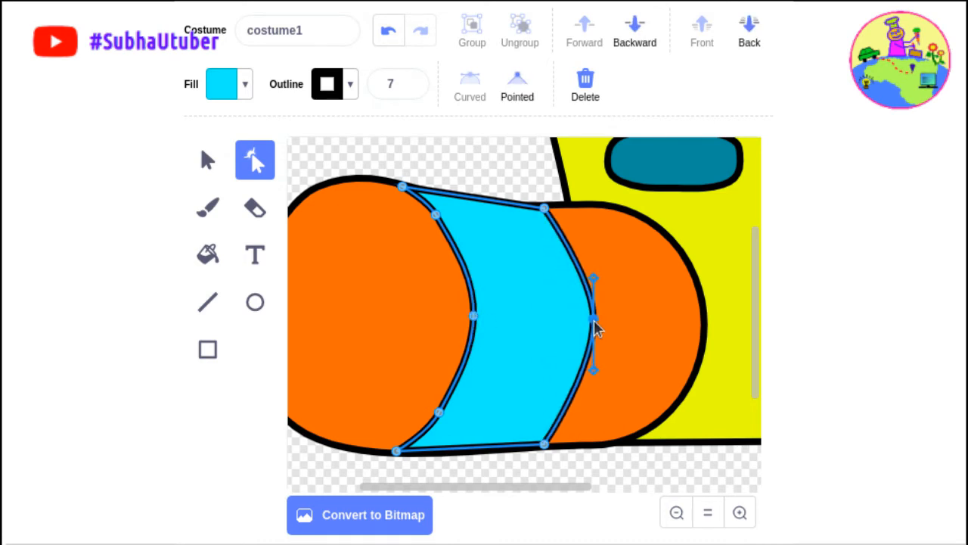
left_click(569, 401)
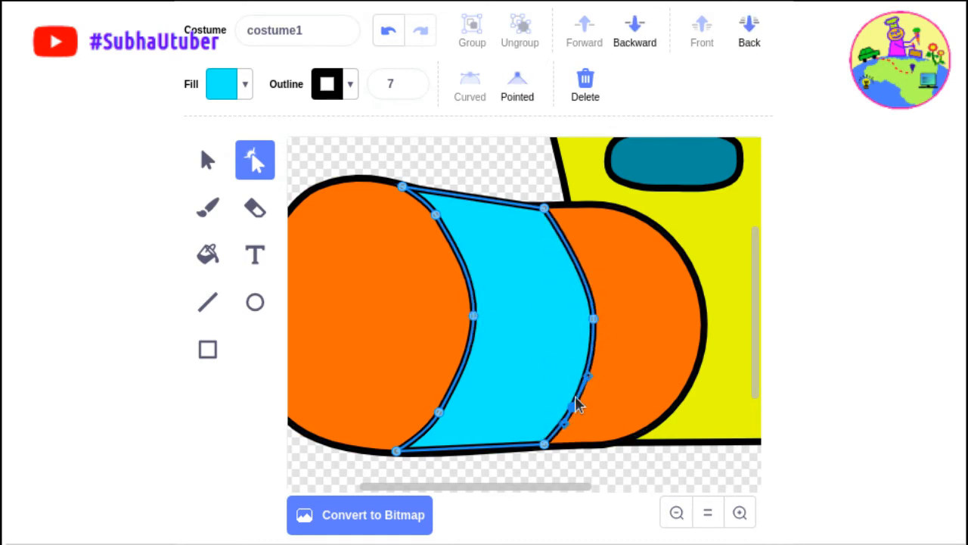
left_click(572, 260)
left_click_drag(572, 260, 581, 250)
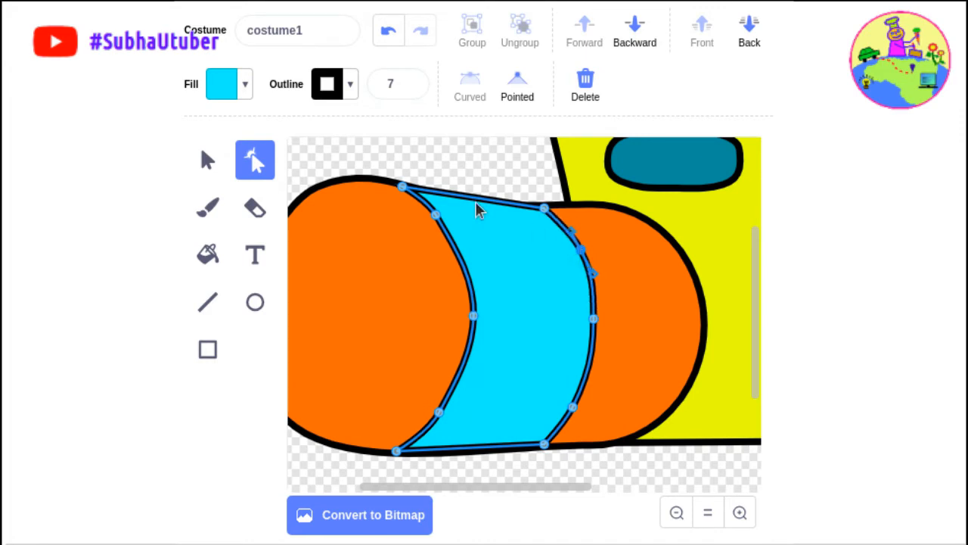
left_click_drag(476, 201, 478, 205)
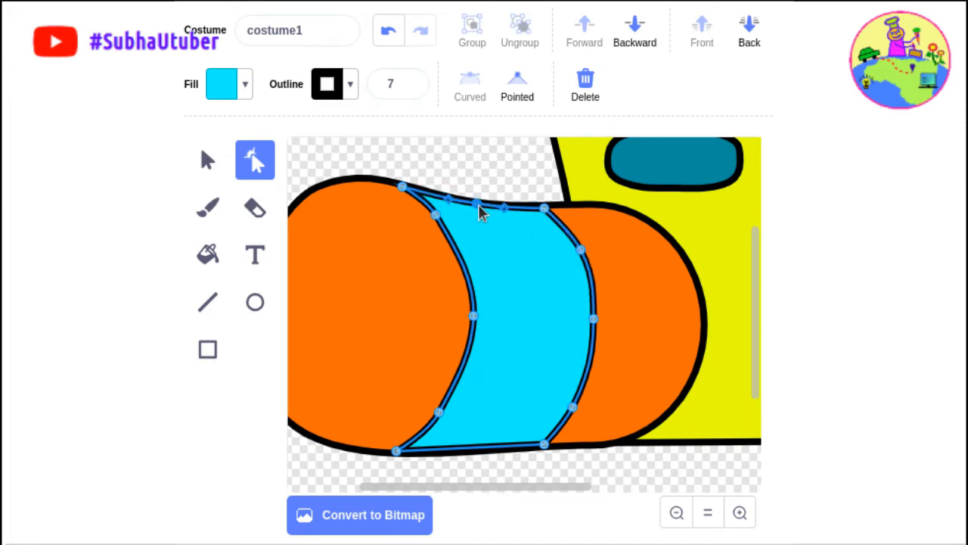
Align the cyan band's upper-right and lower corners with the orange shape's outline and bend its bottom edge to follow the curve
left_click(544, 213)
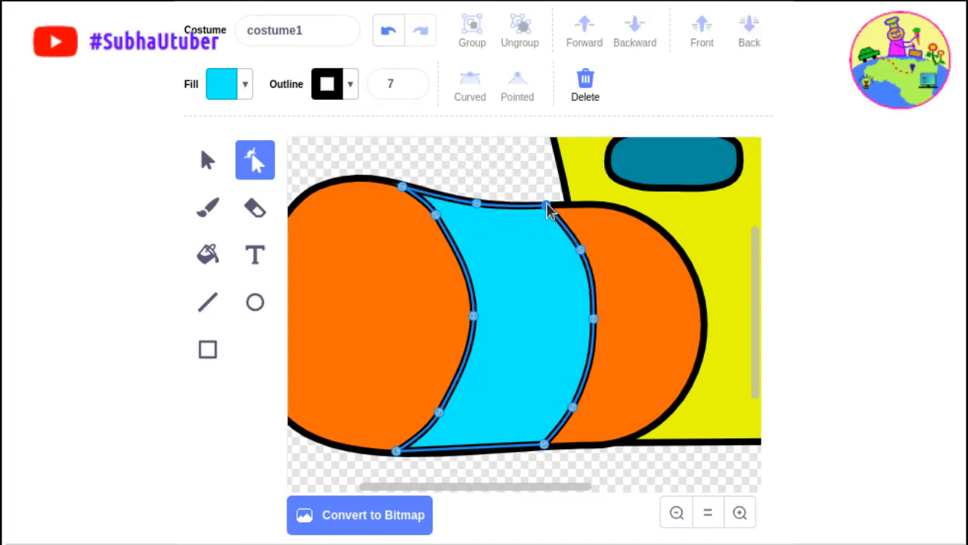
left_click(546, 206)
left_click(467, 452)
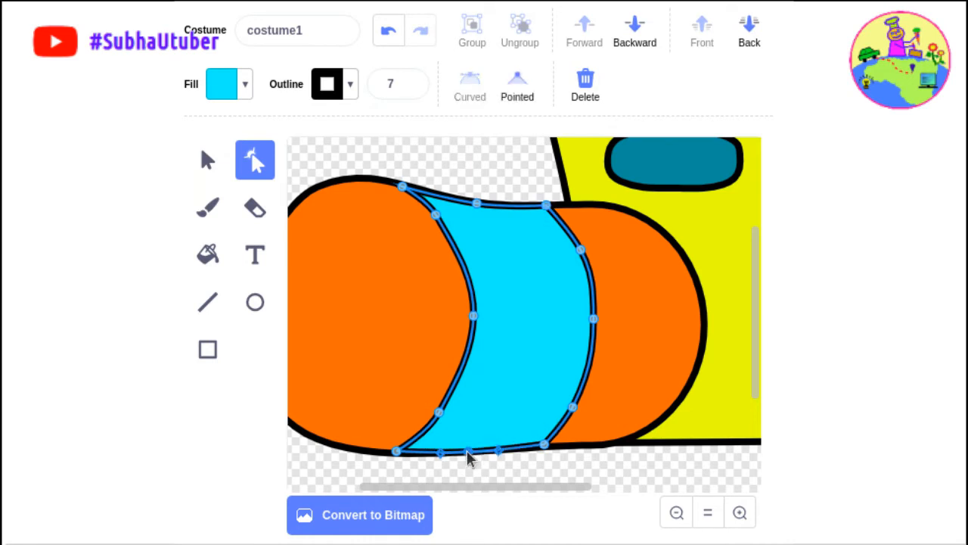
left_click(545, 446)
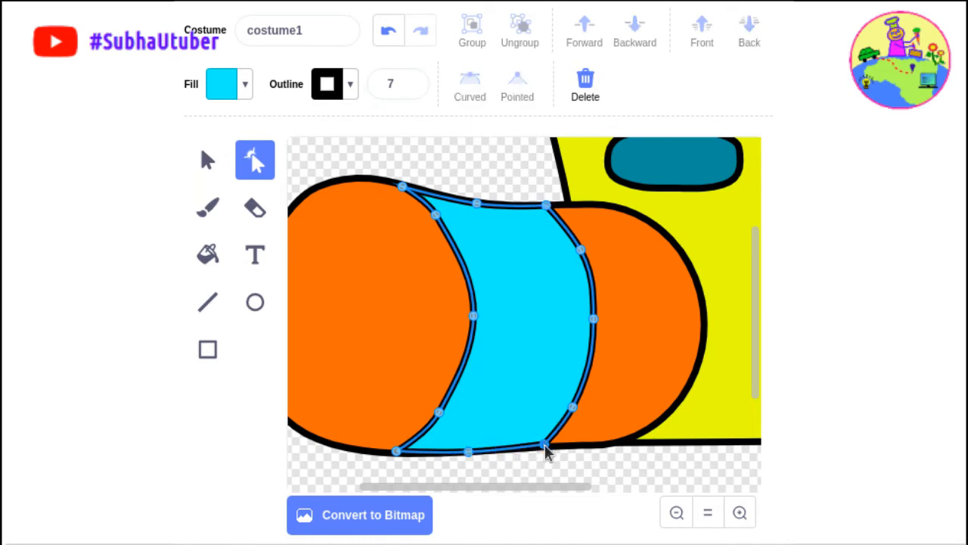
left_click(397, 452)
left_click(396, 451)
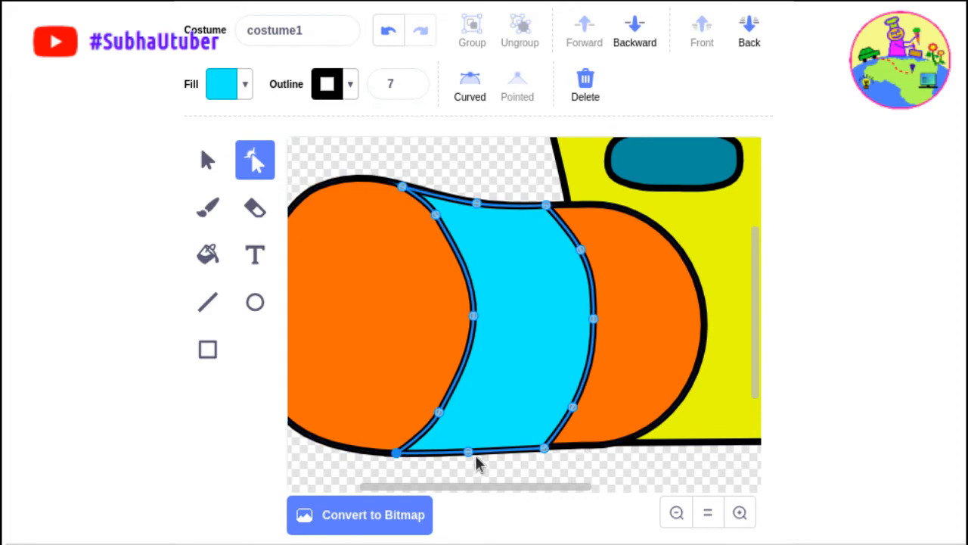
left_click(708, 512)
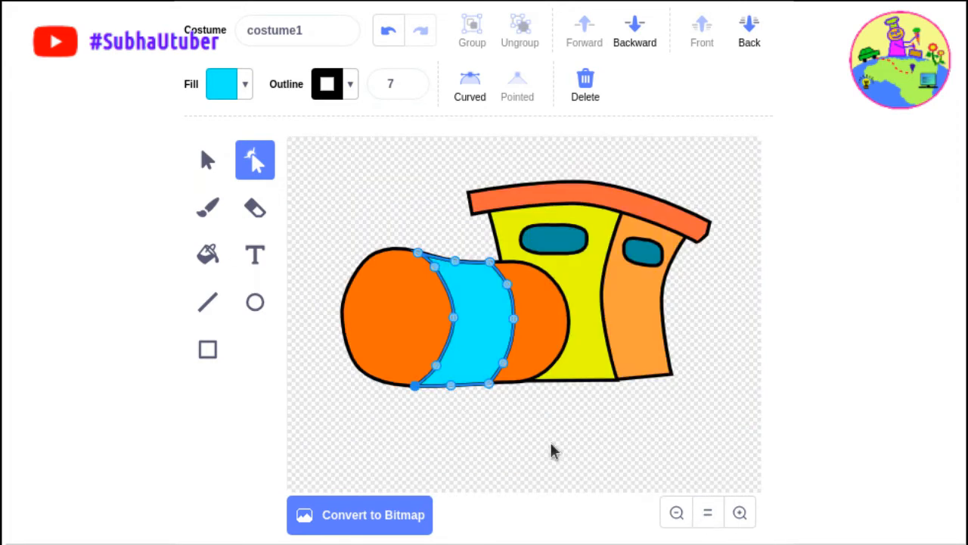
Recolor the cyan band green by setting its fill color to 27
left_click(210, 162)
left_click(471, 349)
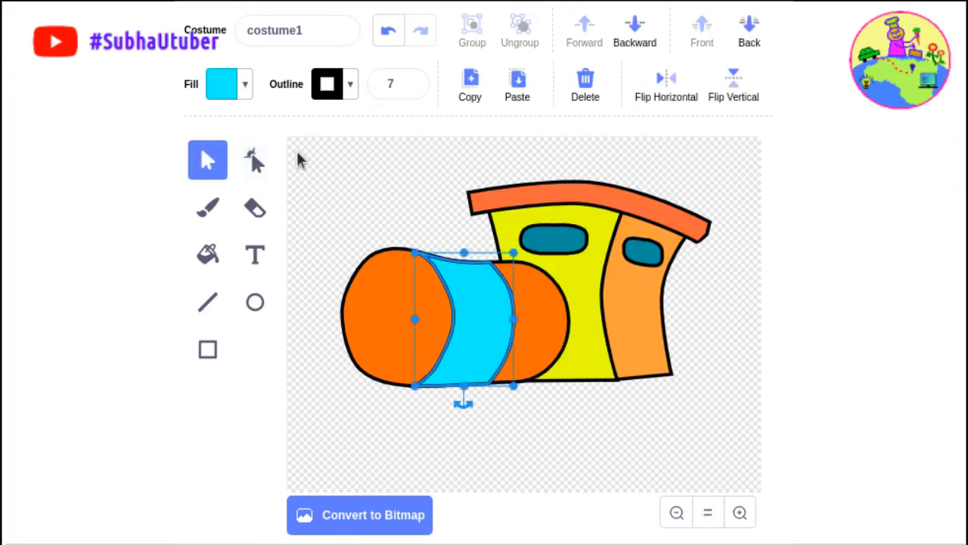
left_click(244, 85)
left_click_drag(227, 193, 190, 190)
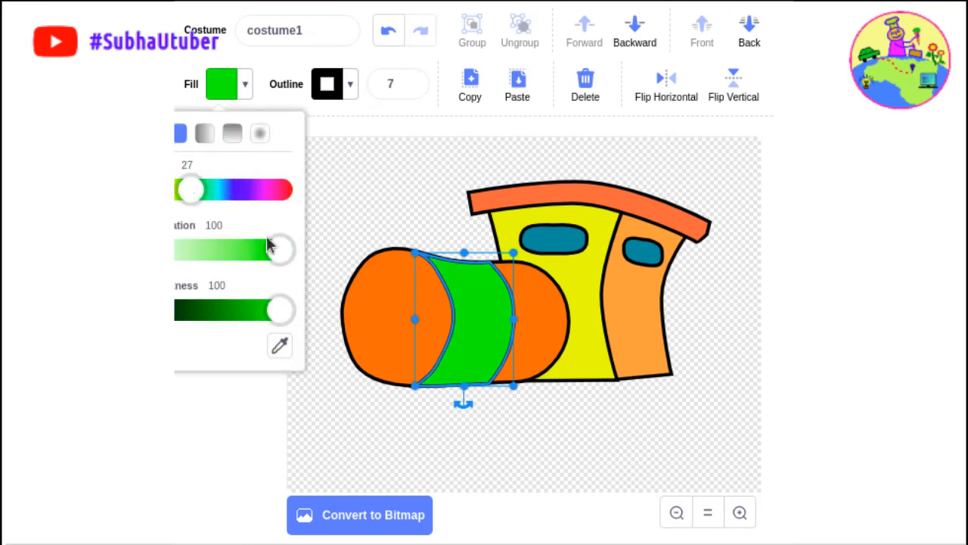
left_click(354, 214)
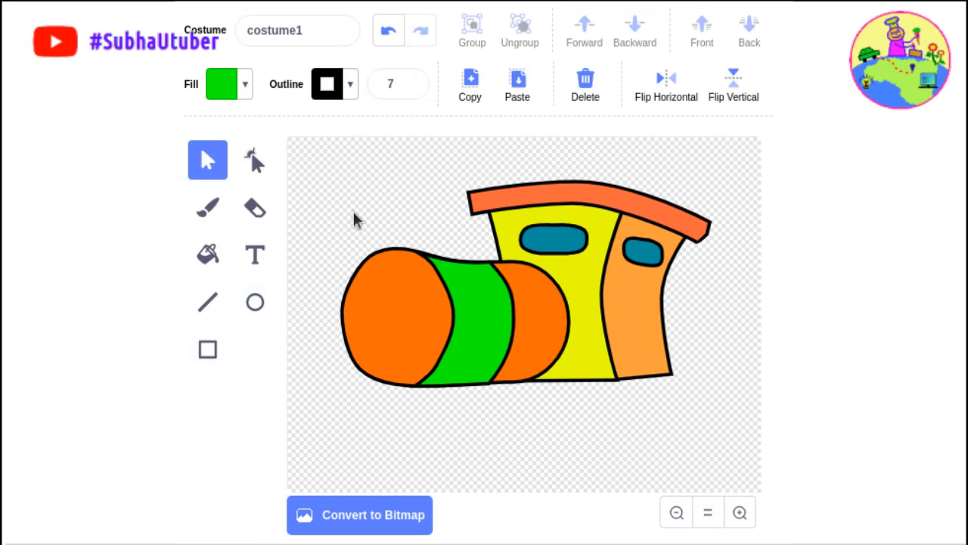
Draw a large upright ellipse over the orange shape's front end and stretch it to cover that end completely
left_click(255, 302)
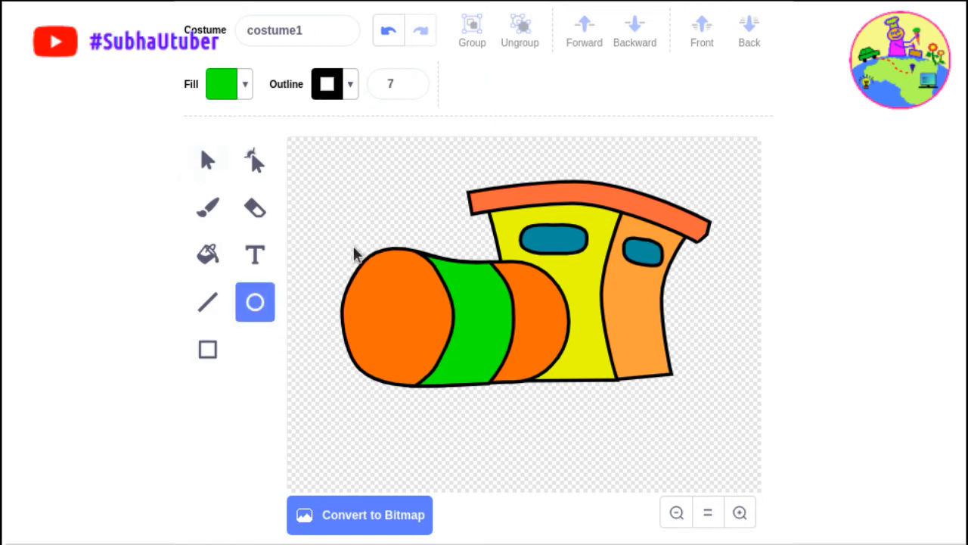
left_click_drag(348, 250, 446, 397)
left_click_drag(452, 387, 452, 386)
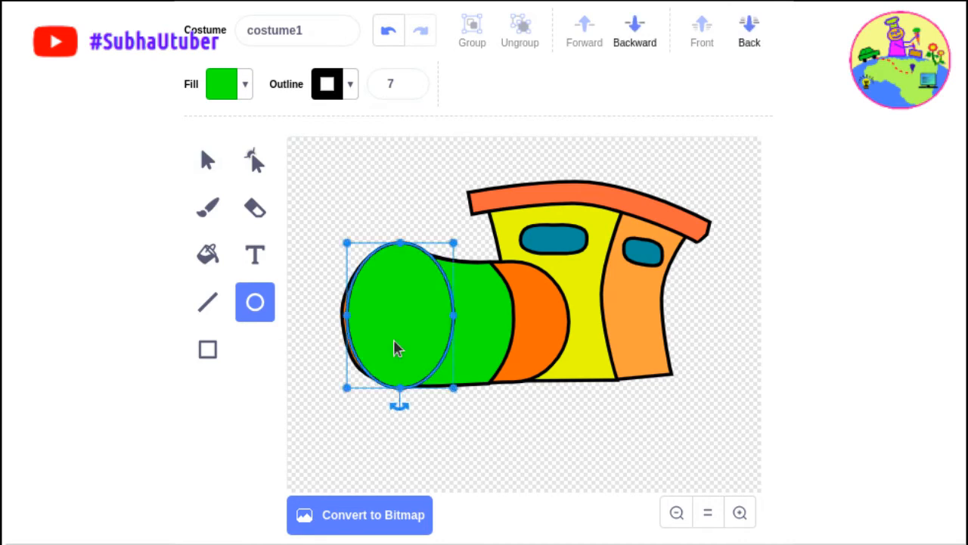
left_click_drag(348, 316, 339, 317)
left_click_drag(453, 387, 454, 386)
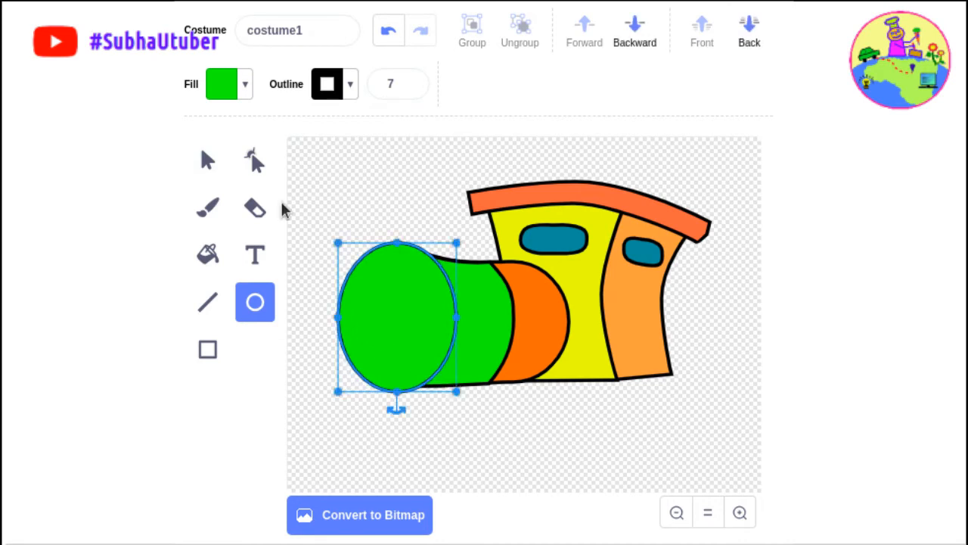
Fill the large front ellipse with blue, using color 53, saturation 100 and brightness 100
left_click(243, 84)
left_click_drag(190, 151, 223, 152)
left_click(364, 186)
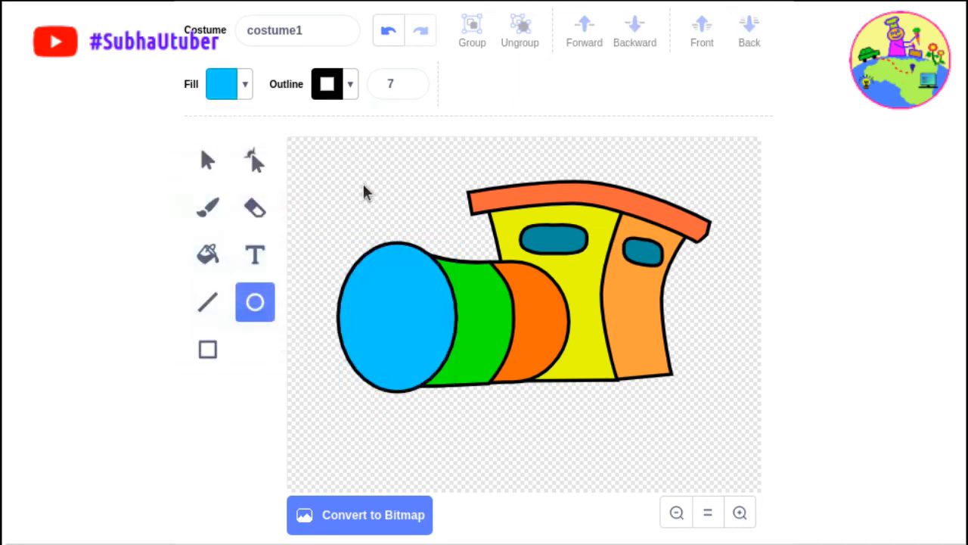
Draw an upright oval wheel, adjust its height and place it under the rear orange wall's base
left_click(212, 348)
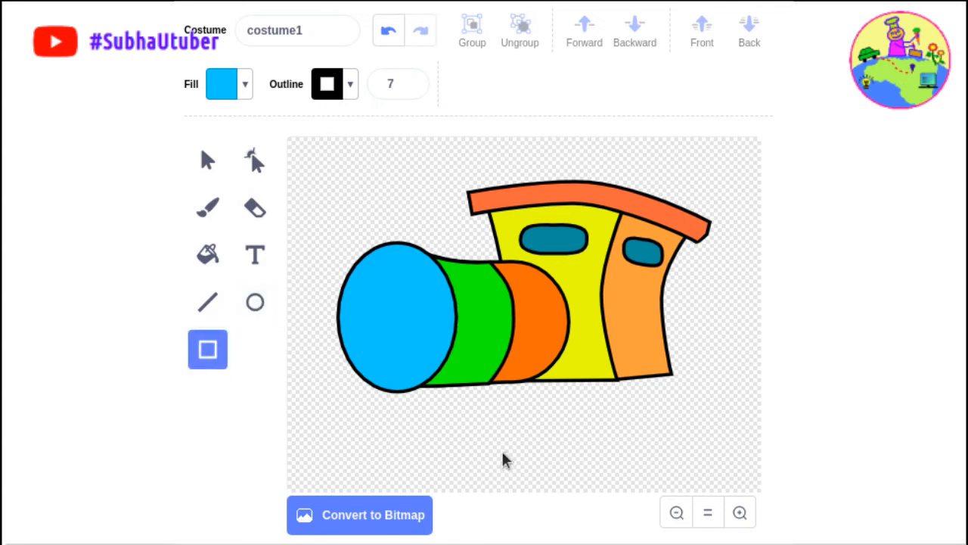
left_click(255, 303)
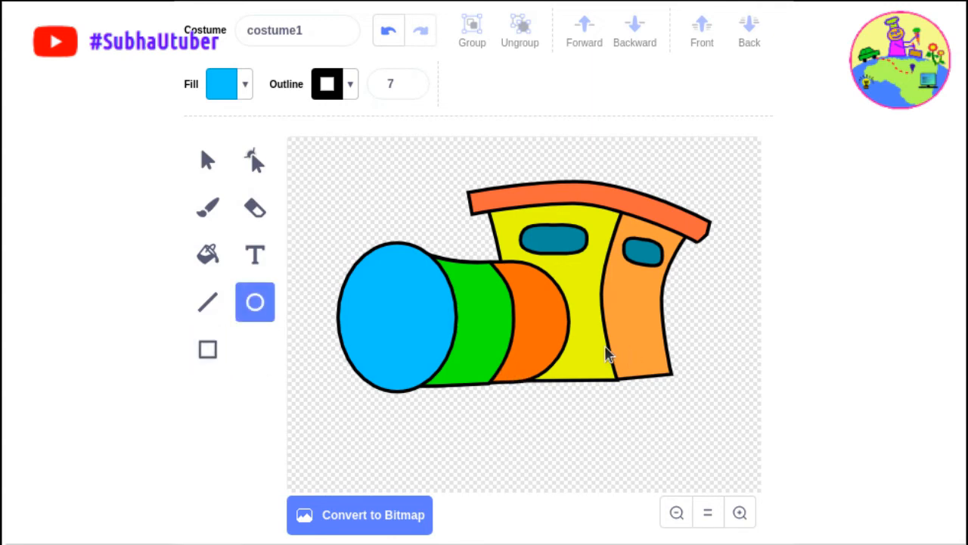
mouse_move(625, 334)
left_mouse_down()
mouse_move(685, 434)
mouse_move(704, 437)
left_mouse_up()
left_click_drag(670, 394, 648, 385)
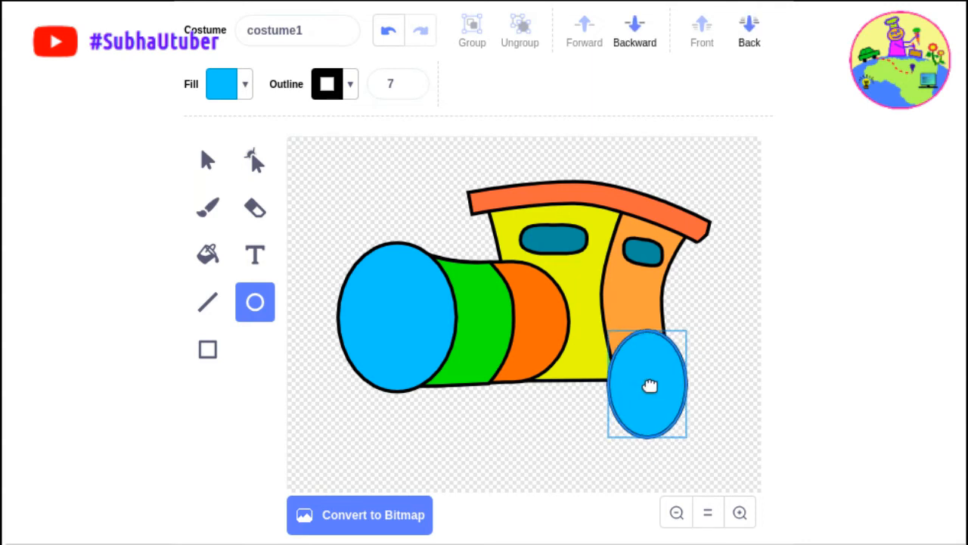
left_click_drag(645, 436, 642, 424)
left_click_drag(643, 388, 640, 395)
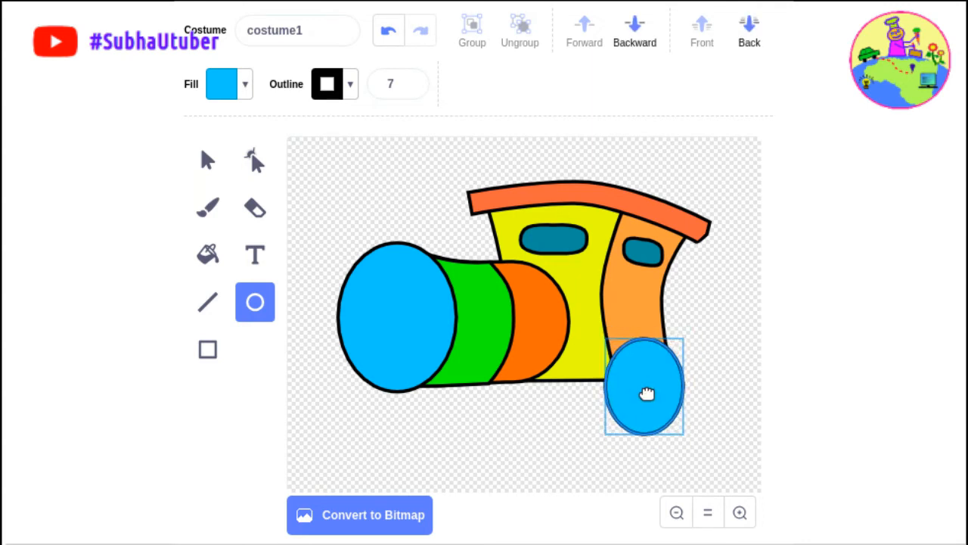
Darken the rear wheel's fill to a very dark blue by lowering its brightness to 21
left_click(240, 85)
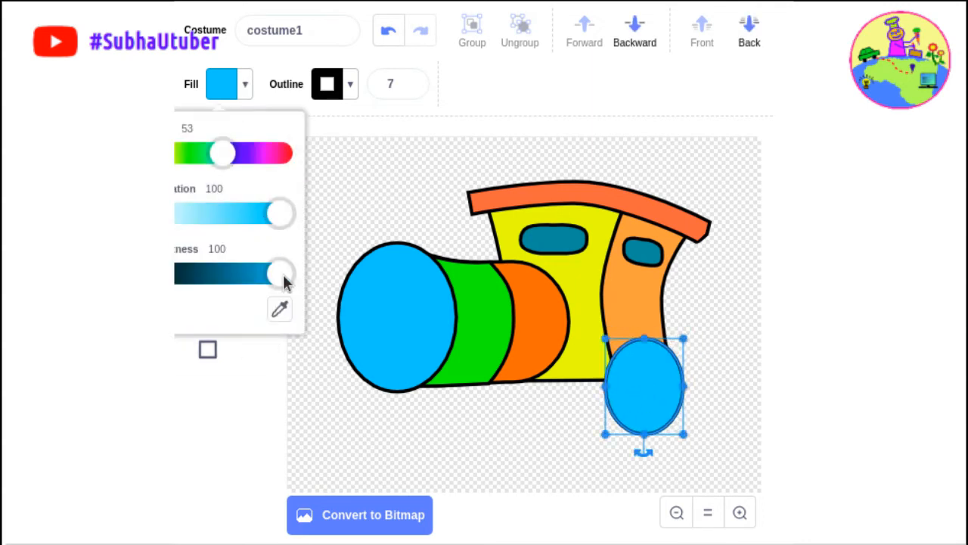
left_click_drag(280, 274, 178, 274)
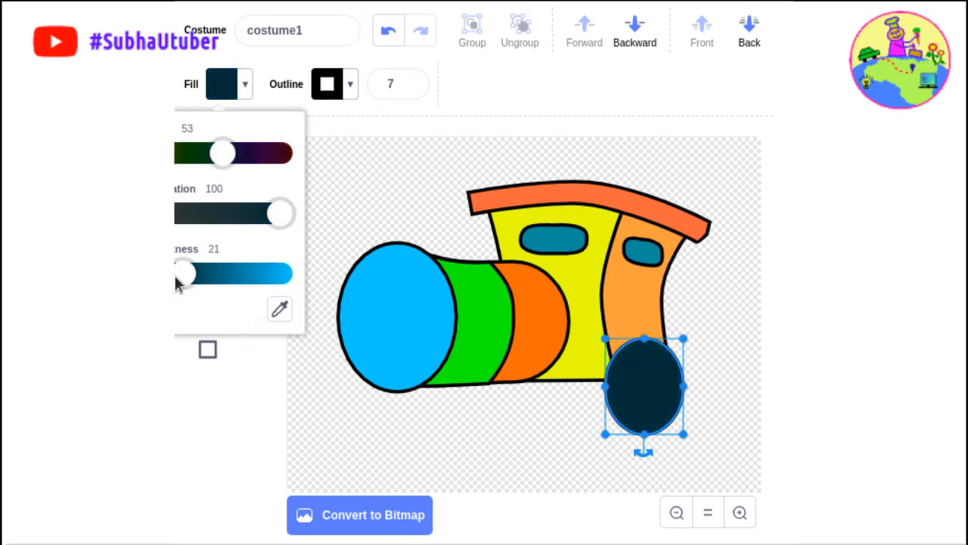
left_click(708, 387)
Add a small oval hub at the rear wheel's center and fill it red with color 0, saturation 100 and brightness 100
left_click_drag(633, 370, 660, 410)
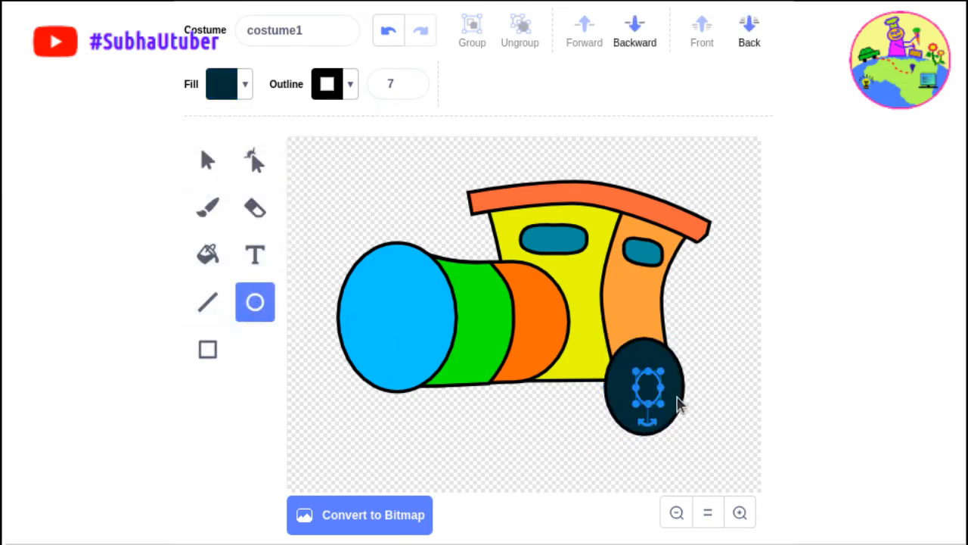
left_click(244, 84)
left_click_drag(182, 274, 279, 274)
left_click_drag(222, 153, 174, 154)
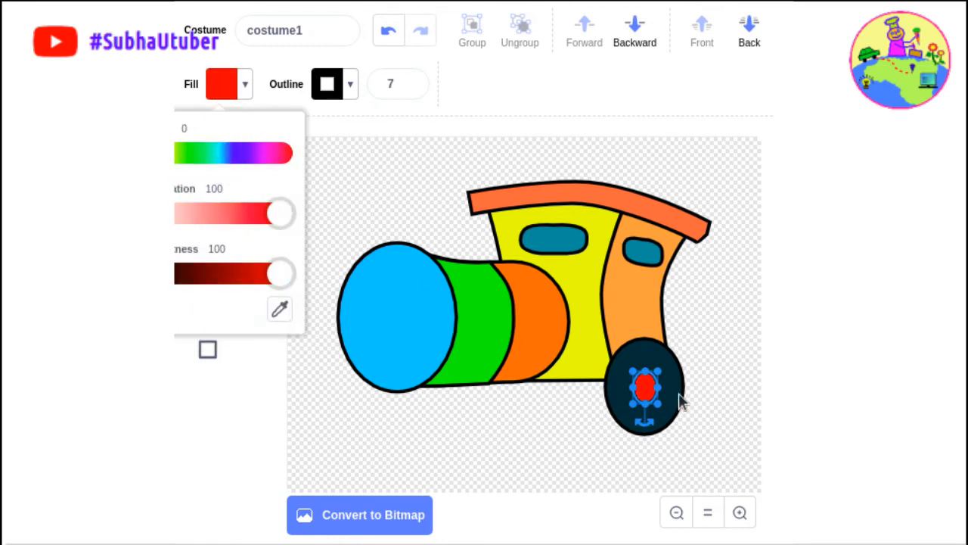
left_click(634, 387)
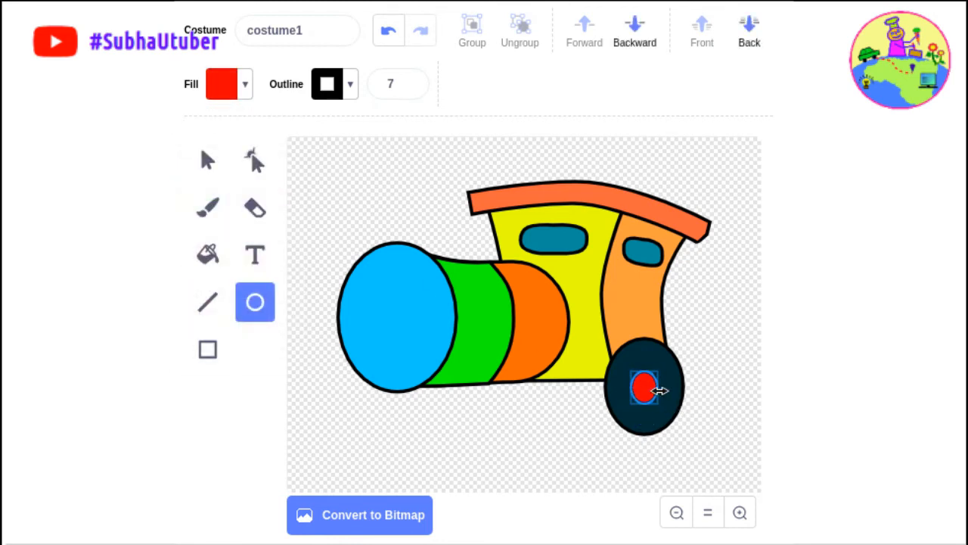
left_click_drag(662, 390, 650, 409)
left_click(731, 366)
mouse_move(705, 455)
left_mouse_down()
mouse_move(605, 378)
mouse_move(661, 415)
left_mouse_up()
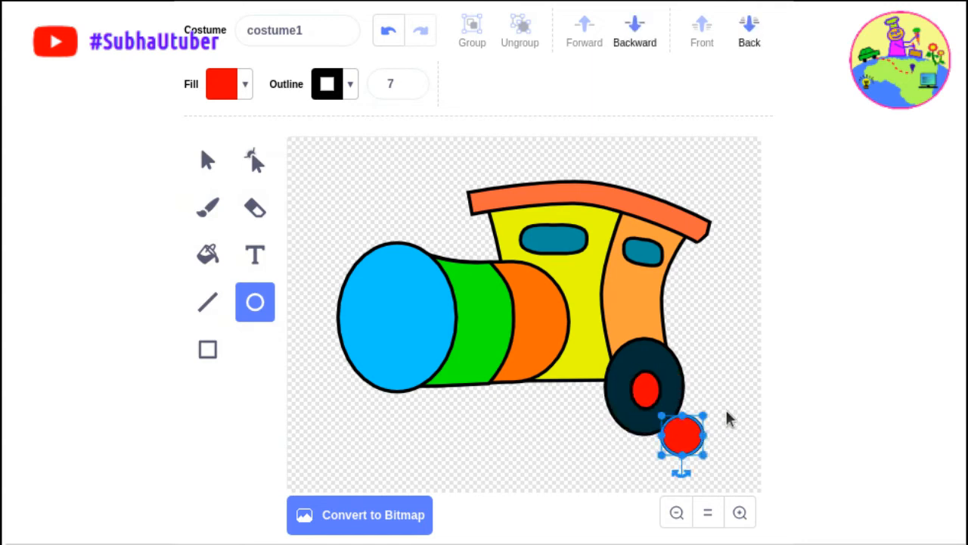
key("Delete")
Duplicate the rear wheel together with its red hub and move the copy forward beneath the border of the green band and orange section
left_click(201, 160)
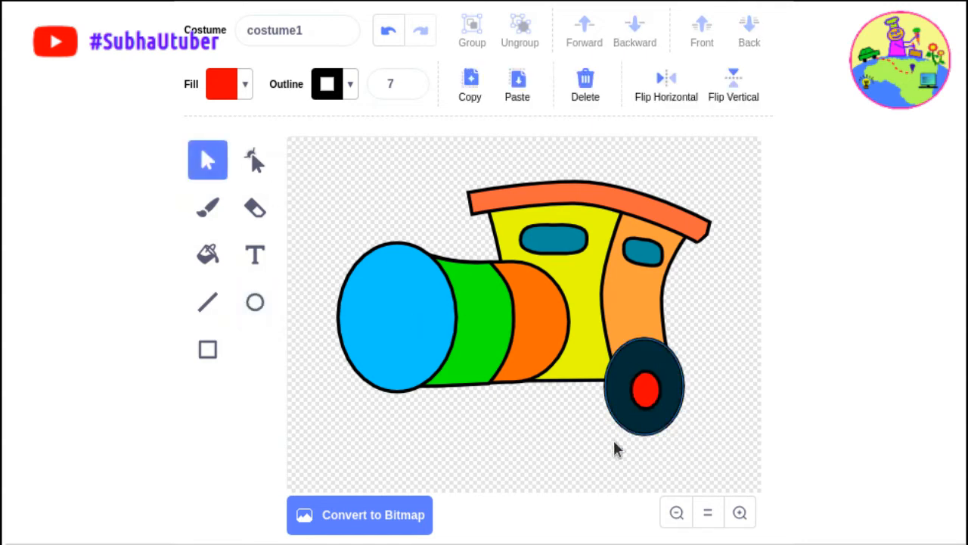
left_click_drag(590, 459, 720, 325)
left_click(712, 407)
left_click_drag(720, 410, 637, 434)
left_click_drag(717, 380, 543, 431)
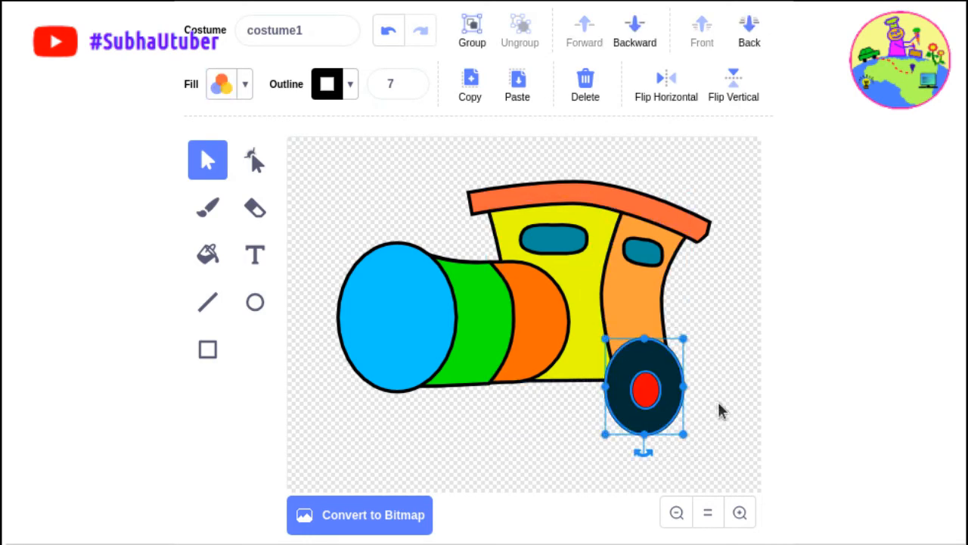
key("ctrl+v")
key("Left")
key("Left")
key("Left")
key("Left")
key("Left")
key("Left")
key("Left")
key("Left")
key("Left")
key("Left")
key("Left")
key("Left")
key("Left")
key("Left")
key("Left")
key("Left")
key("Left")
key("Left")
key("Left")
key("Left")
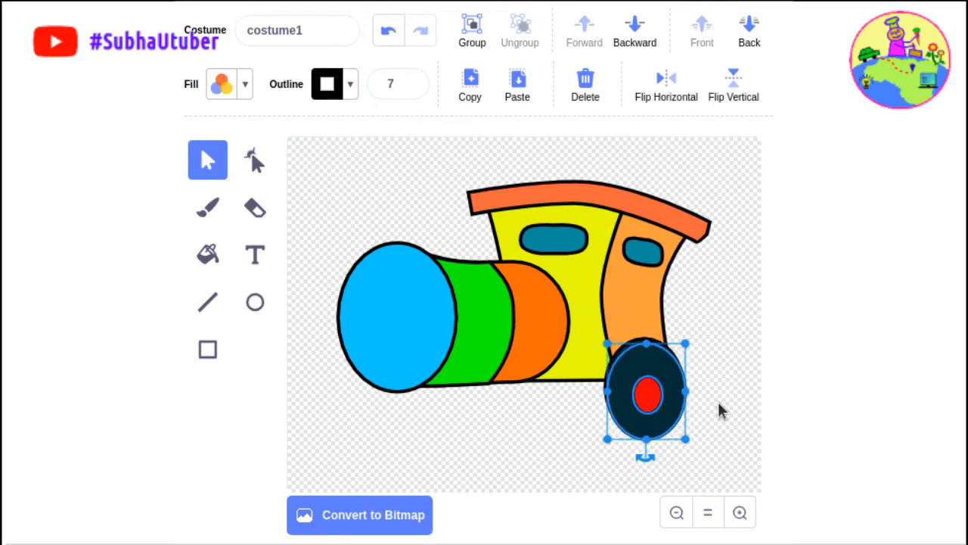
key("Left")
key("Left")
key("Left")
key("Left")
key("Left")
key("Left")
key("Left")
key("Left")
key("Left")
key("Left")
key("Left")
key("Left")
key("Left")
key("Left")
key("Left")
key("Left")
key("Left")
key("Left")
key("Left")
key("Left")
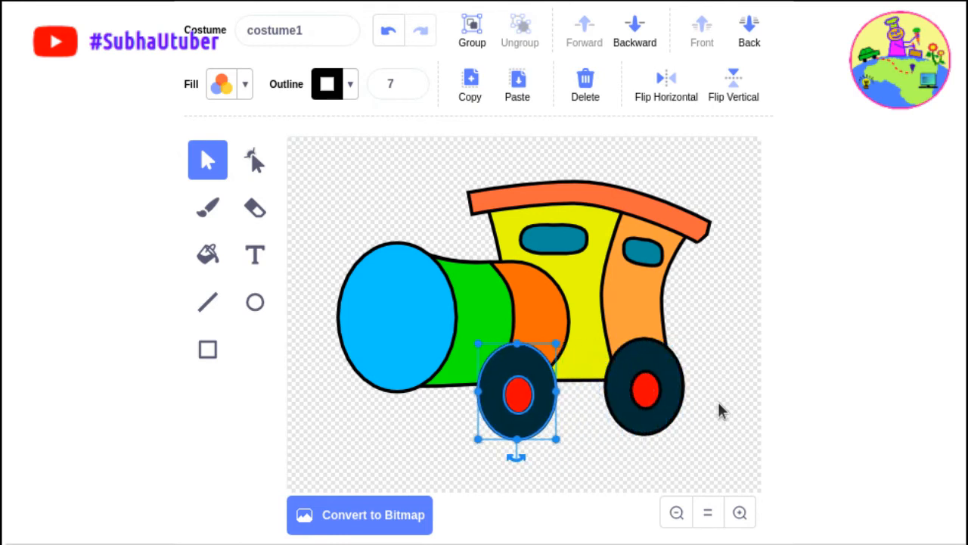
key("Right")
key("Right")
key("Right")
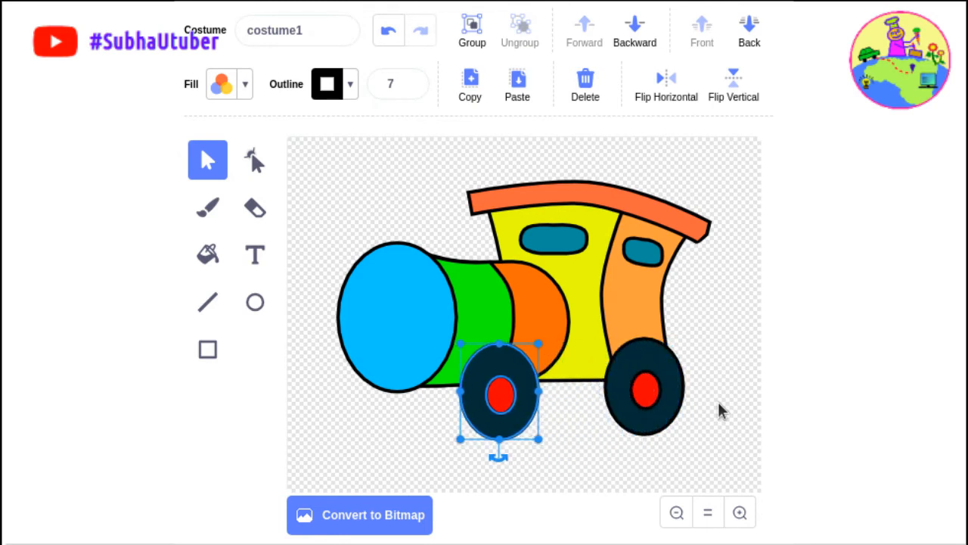
Group the front wheel with its hub and shrink it slightly
left_click(472, 30)
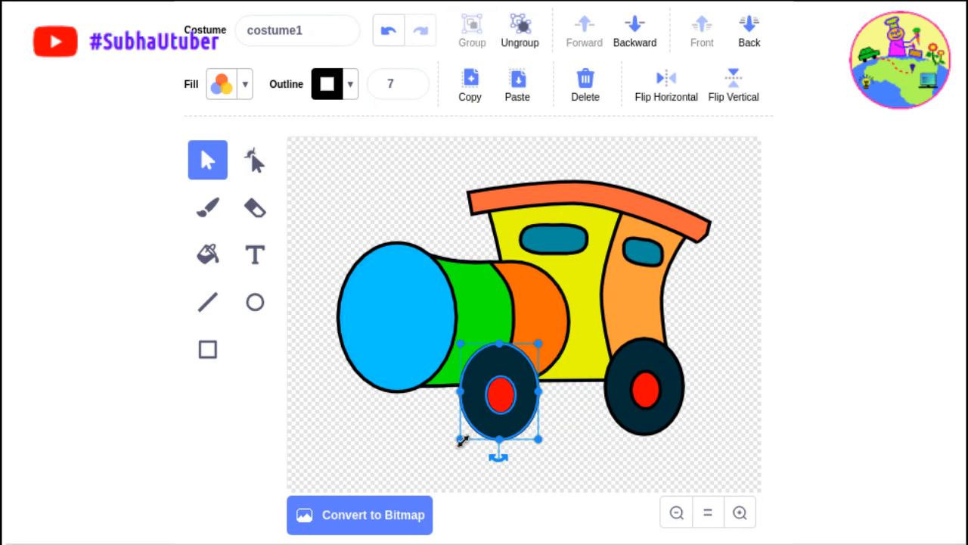
left_click_drag(460, 439, 687, 395)
left_click(610, 454)
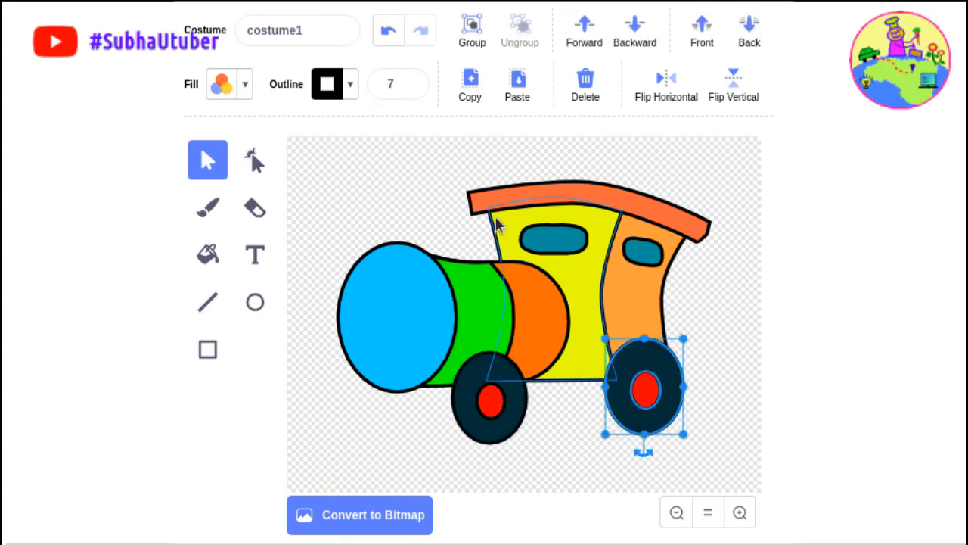
Group the rear wheel with its hub, enlarge it slightly and recenter it under the rear wall
left_click(475, 35)
left_click_drag(685, 339, 699, 332)
left_click_drag(651, 386, 644, 401)
left_click(742, 392)
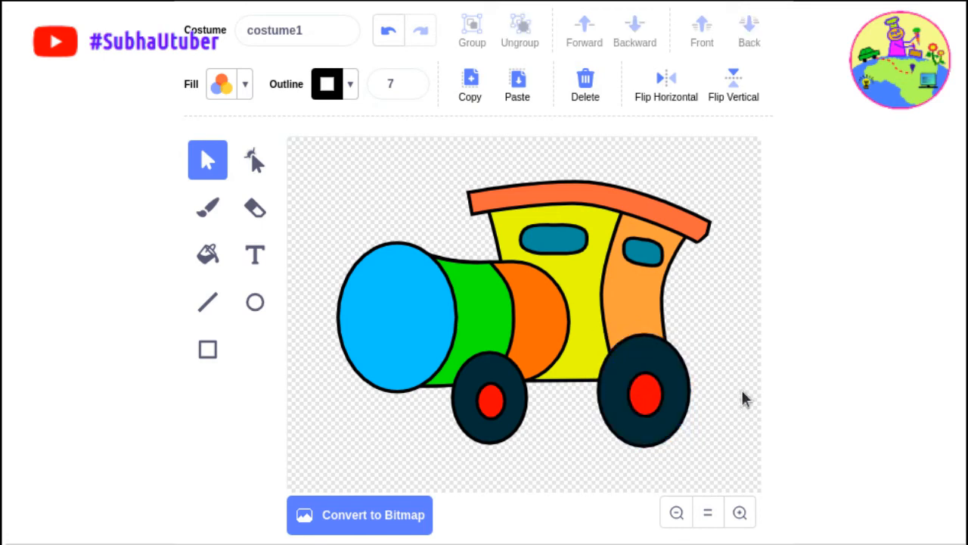
Draw a small upright oval for an eye in the empty area above the blue front ellipse and fill it white
left_click(255, 305)
left_click_drag(344, 208, 345, 208)
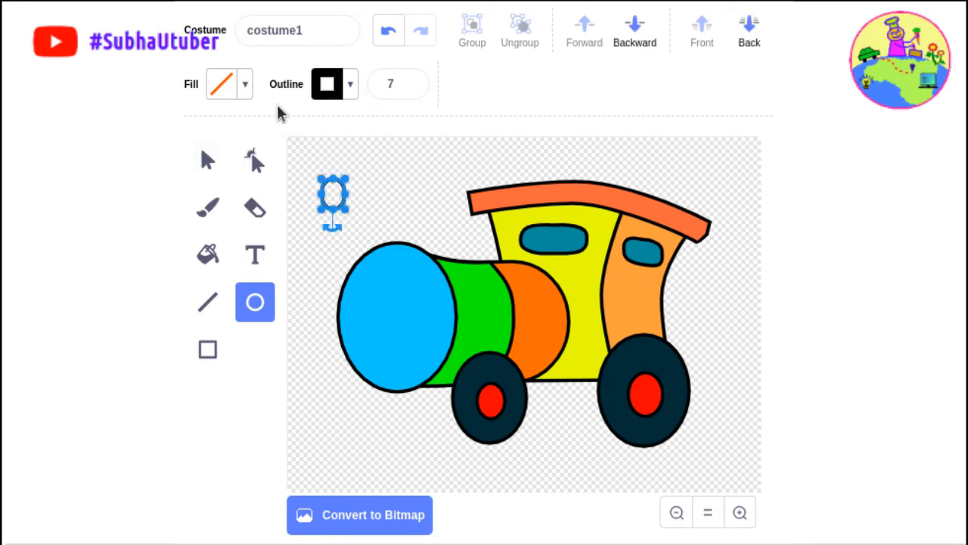
left_click(242, 85)
left_click_drag(281, 216, 158, 215)
left_click(371, 172)
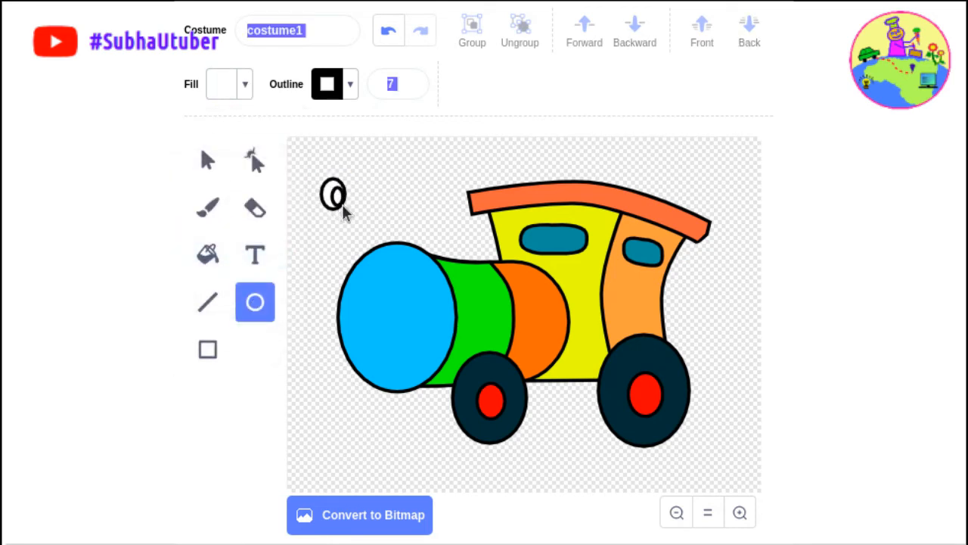
Draw a smaller oval pupil inside the right side of the white eye and fill it black
left_click_drag(343, 205, 344, 206)
left_click(243, 84)
left_click_drag(158, 214, 296, 209)
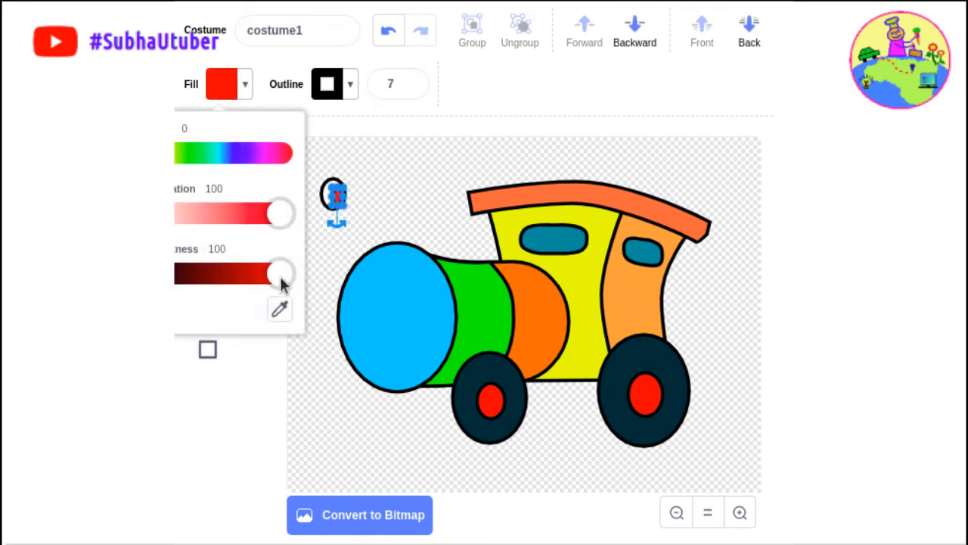
left_click_drag(280, 274, 163, 274)
left_click(397, 199)
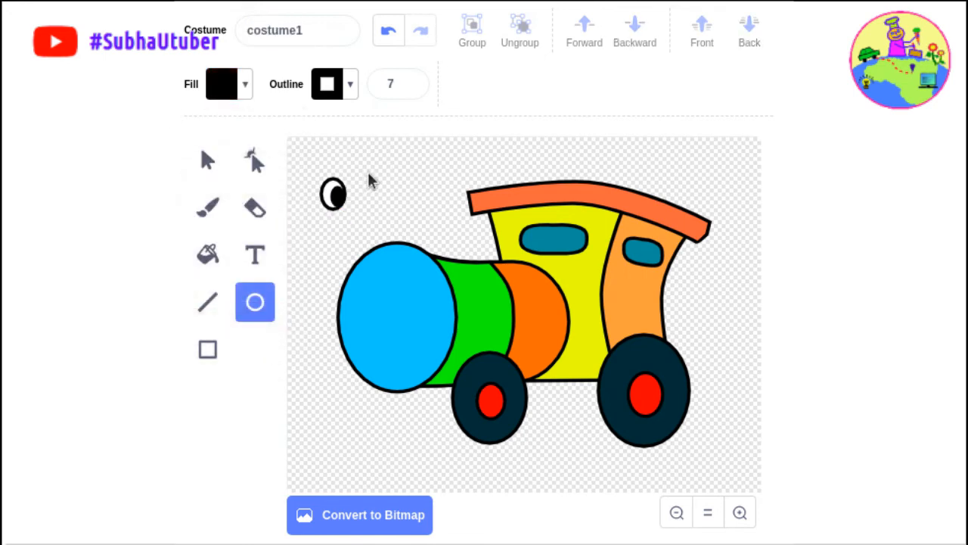
Group the white eye oval and its black pupil into one object
left_click(207, 160)
left_click_drag(313, 158, 359, 214)
left_click(469, 29)
left_click(372, 165)
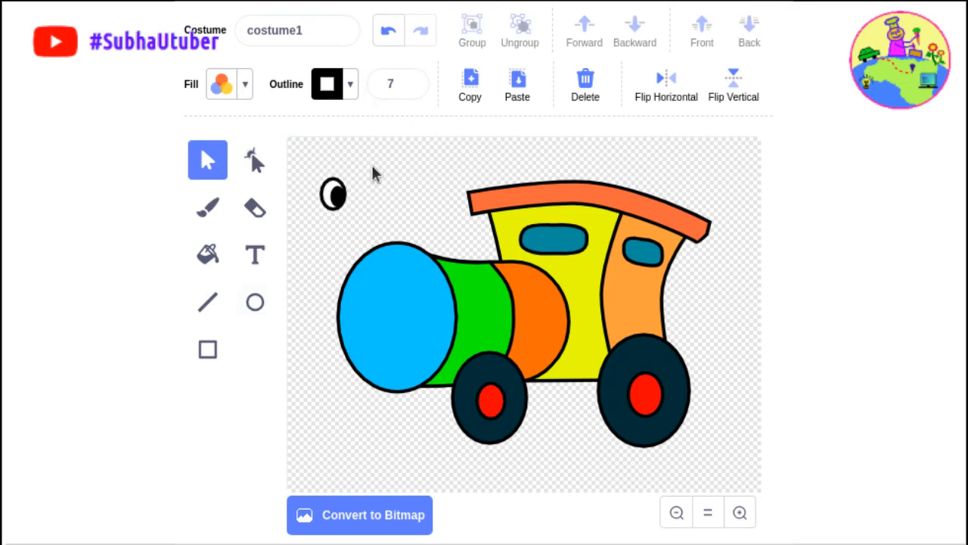
Duplicate the grouped eye and place the copy level with the original, a small gap to its right
left_click_drag(313, 163, 374, 223)
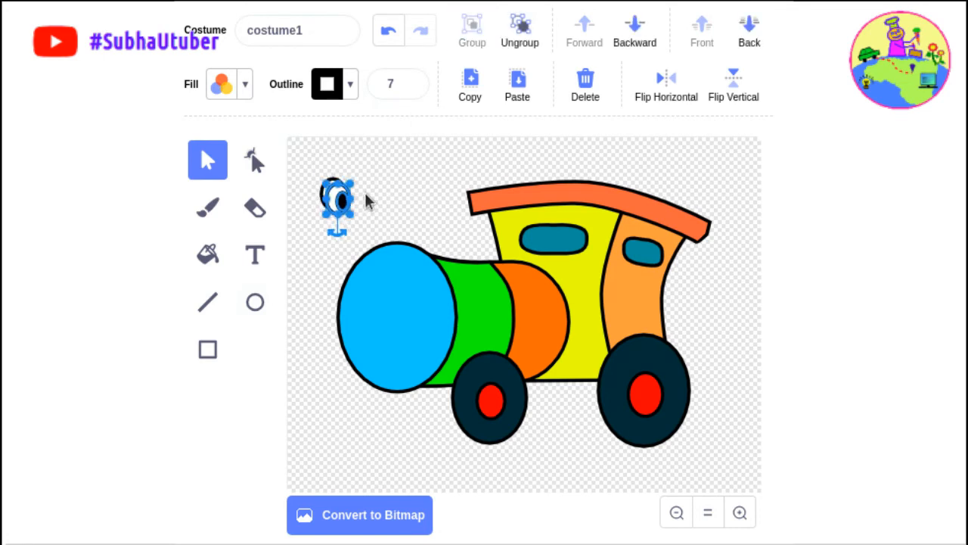
key("Right")
key("Right")
key("Right")
key("Right")
key("Right")
key("Right")
key("Right")
key("Right")
key("Right")
key("Right")
key("Right")
key("Right")
key("Right")
key("Right")
key("Right")
key("Right")
key("Right")
key("Right")
key("Right")
key("Right")
key("Up")
key("Up")
key("Up")
key("Up")
key("Up")
key("Up")
key("Up")
key("Up")
key("Up")
key("Up")
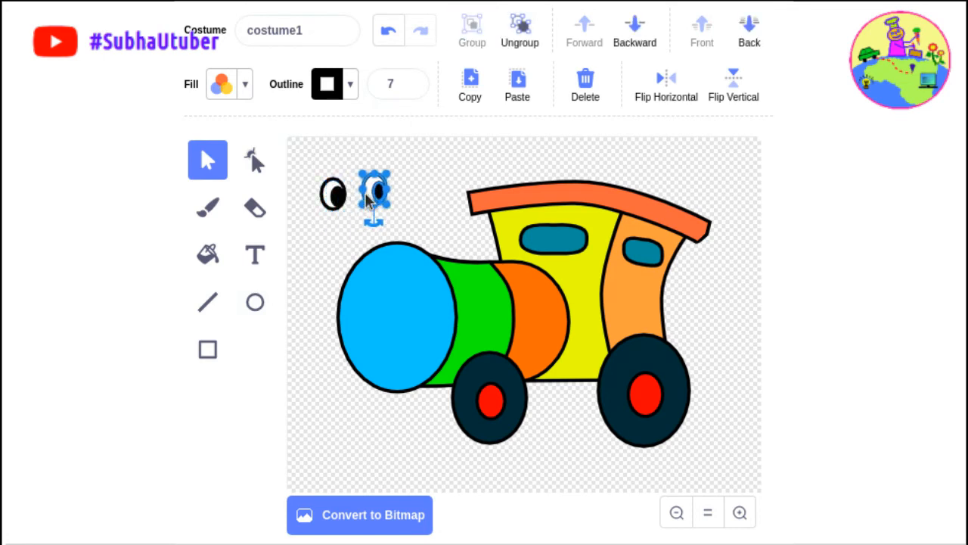
left_click(280, 179)
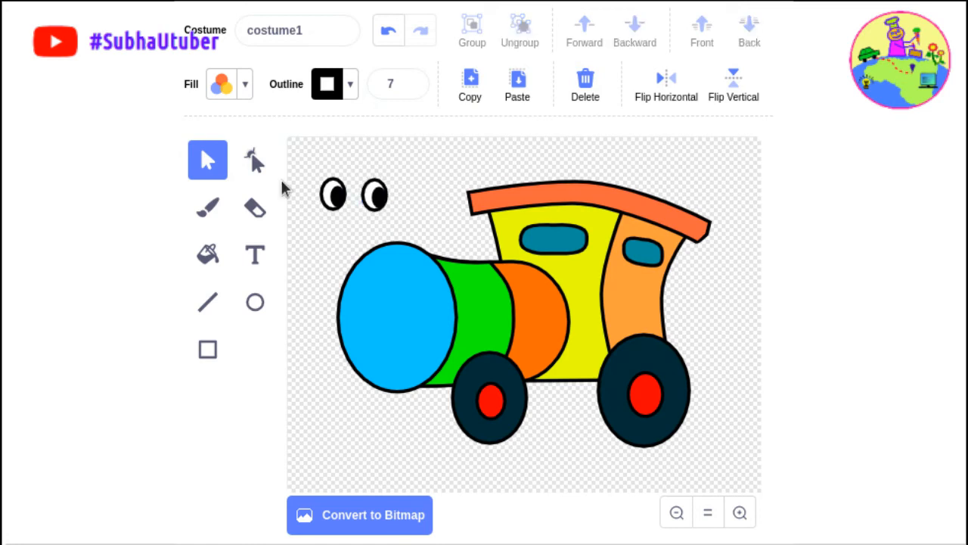
Move both eyes together onto the upper half of the blue front ellipse, centered horizontally
left_click_drag(316, 160, 399, 216)
key("Down")
key("Down")
key("Down")
key("Down")
key("Down")
key("Down")
key("Down")
key("Down")
key("Down")
key("Down")
key("Down")
key("Down")
key("Down")
key("Down")
key("Down")
key("Down")
key("Down")
key("Down")
key("Down")
key("Down")
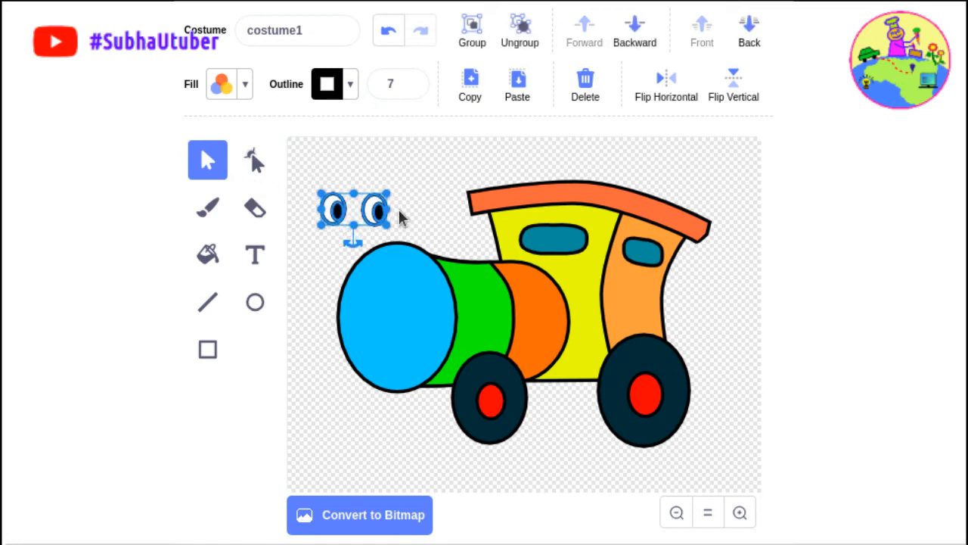
key("Right")
key("Right")
key("Right")
key("Right")
key("Right")
key("Right")
key("Right")
key("Right")
key("Right")
key("Right")
key("Right")
key("Right")
key("Right")
key("Right")
key("Right")
key("Right")
key("Right")
key("Right")
key("Right")
key("Right")
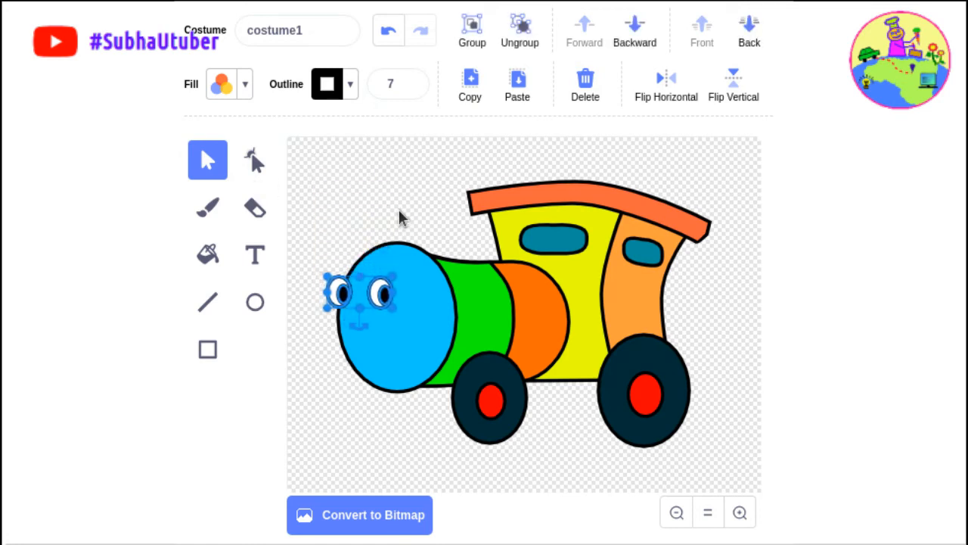
key("Down")
key("Down")
key("Down")
key("Down")
key("Down")
key("Down")
key("Down")
key("Down")
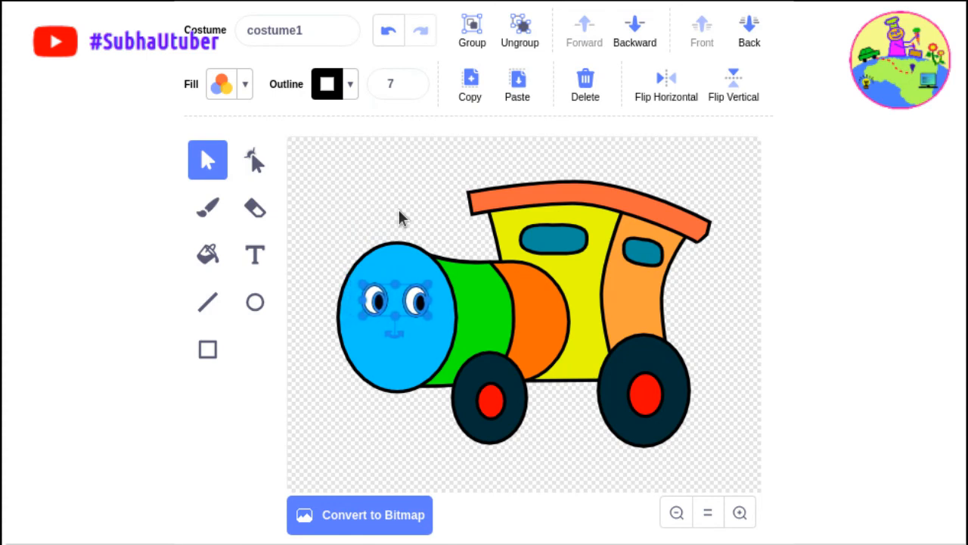
left_click(399, 216)
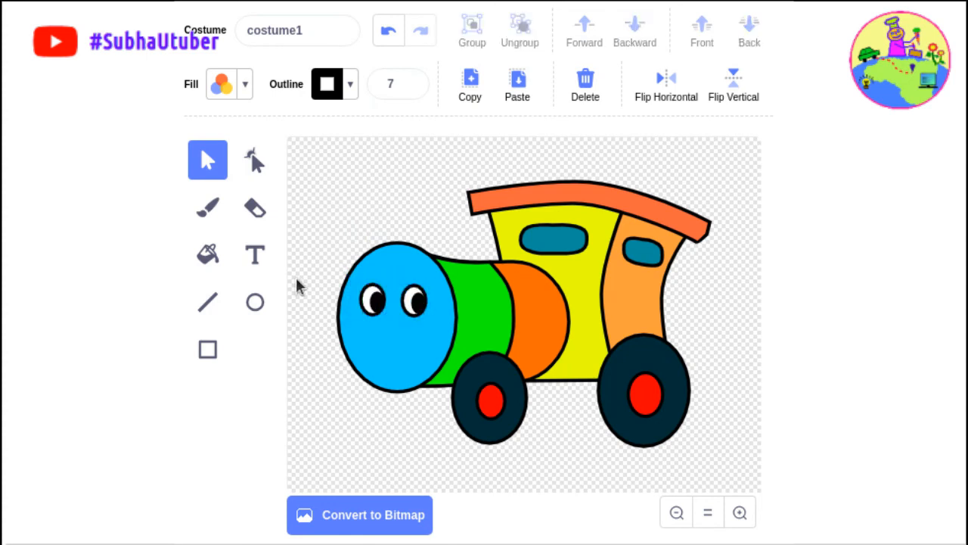
Draw a horizontal line below the eyes on the blue front and bend it downward into a smile
left_click(208, 302)
left_click_drag(366, 340, 425, 345)
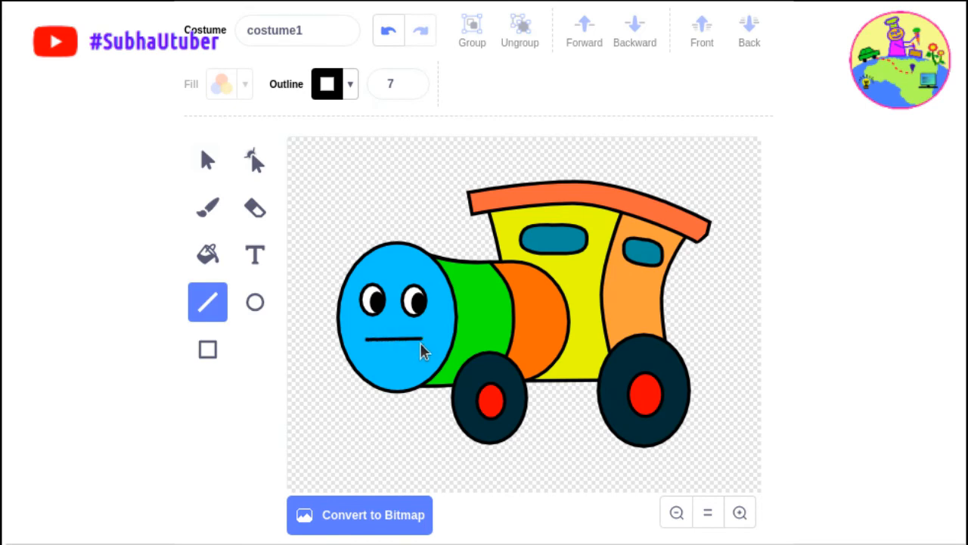
left_click(740, 512)
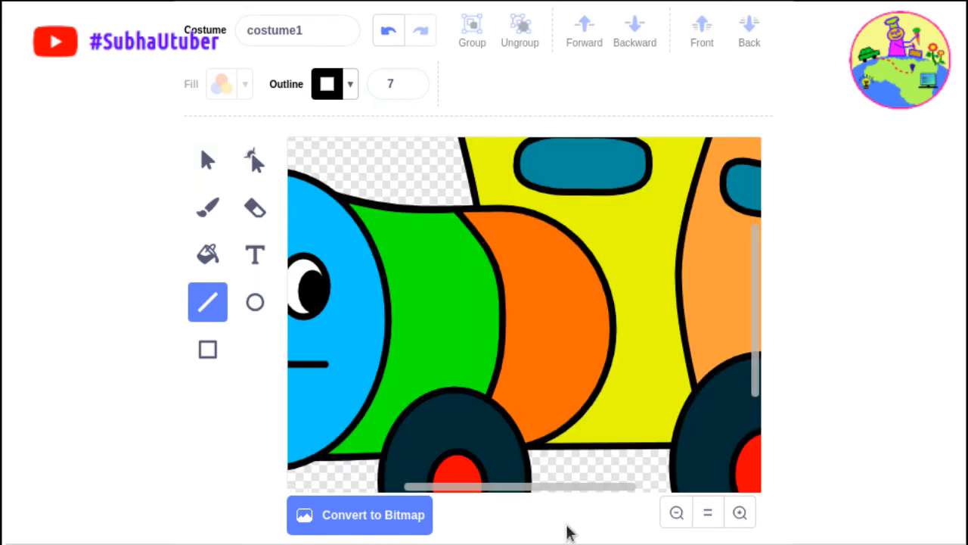
left_click_drag(544, 488, 484, 426)
left_click(207, 160)
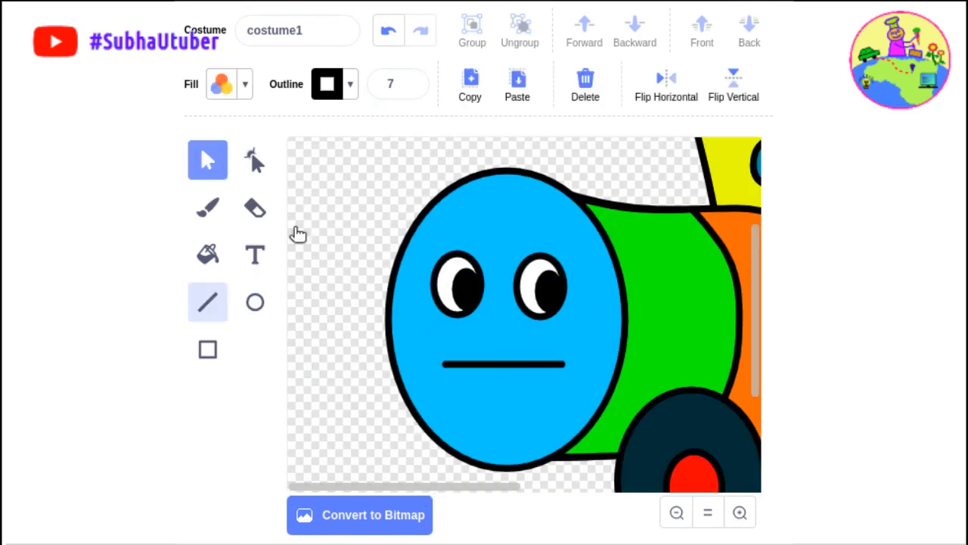
left_click(504, 364)
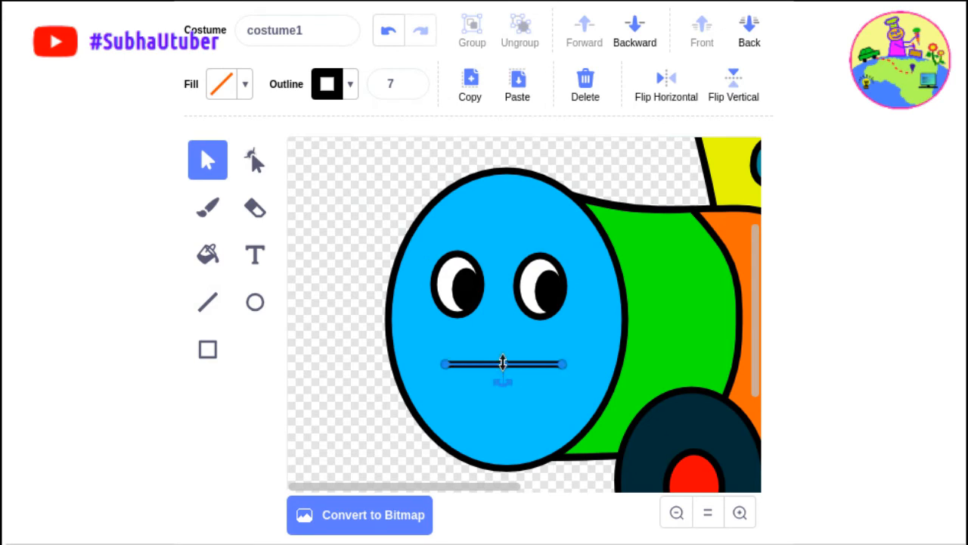
left_click(255, 160)
left_click(500, 366)
left_click_drag(500, 366, 463, 383)
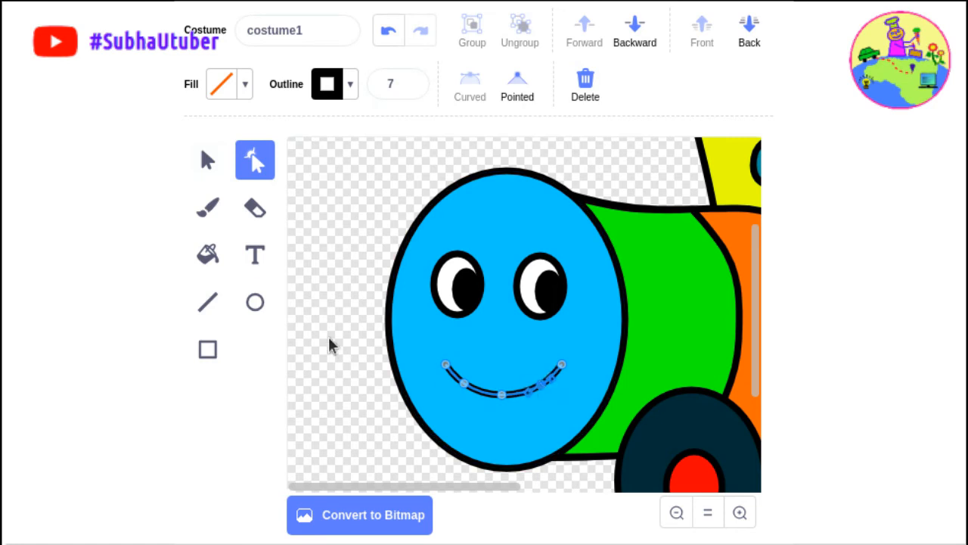
left_click(207, 159)
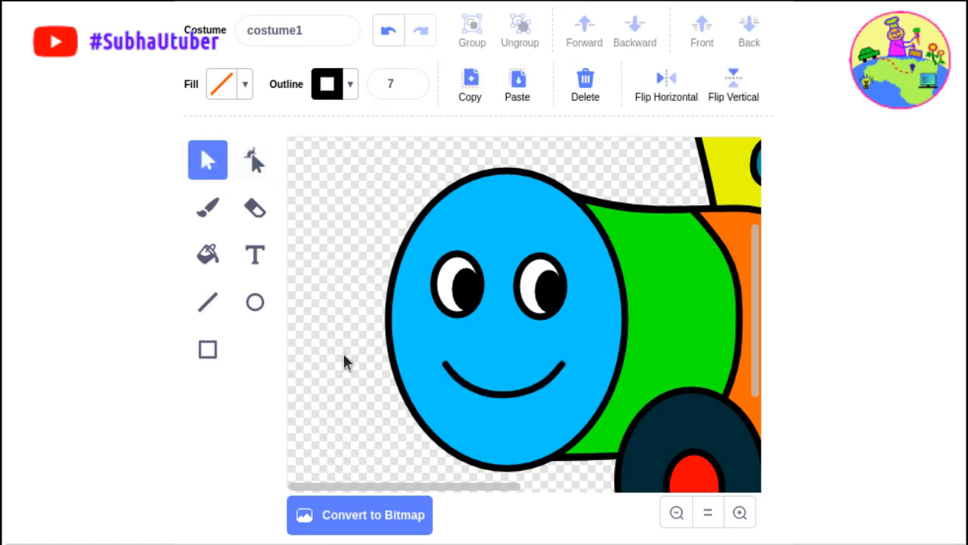
Draw a small oval nose between the eyes and the smile and fill it black
left_click(255, 302)
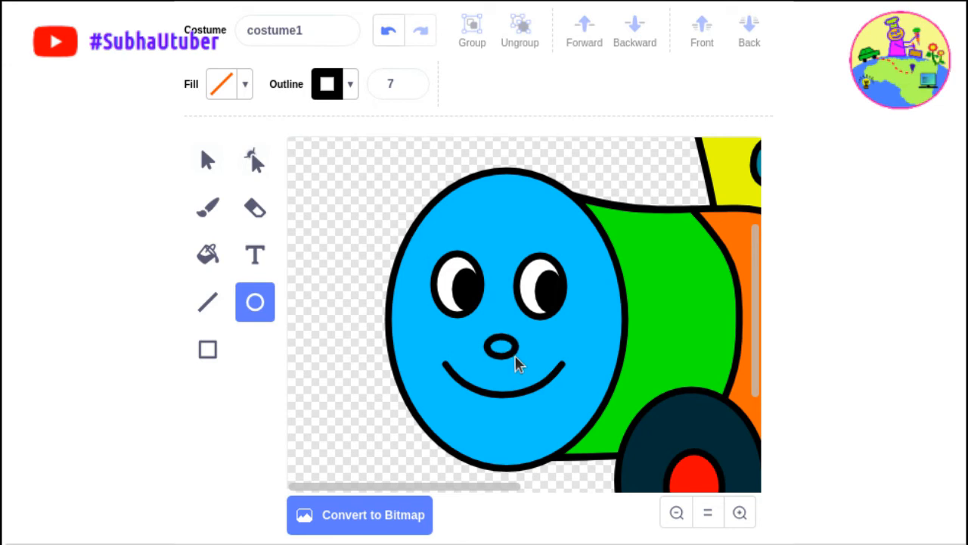
left_click_drag(514, 363, 513, 363)
left_click(218, 87)
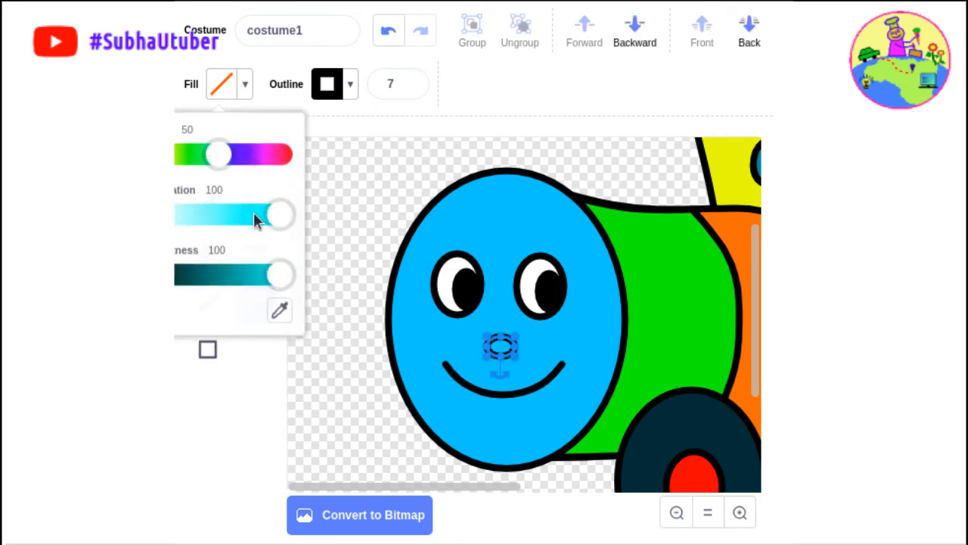
left_click_drag(286, 280, 178, 276)
left_click(352, 357)
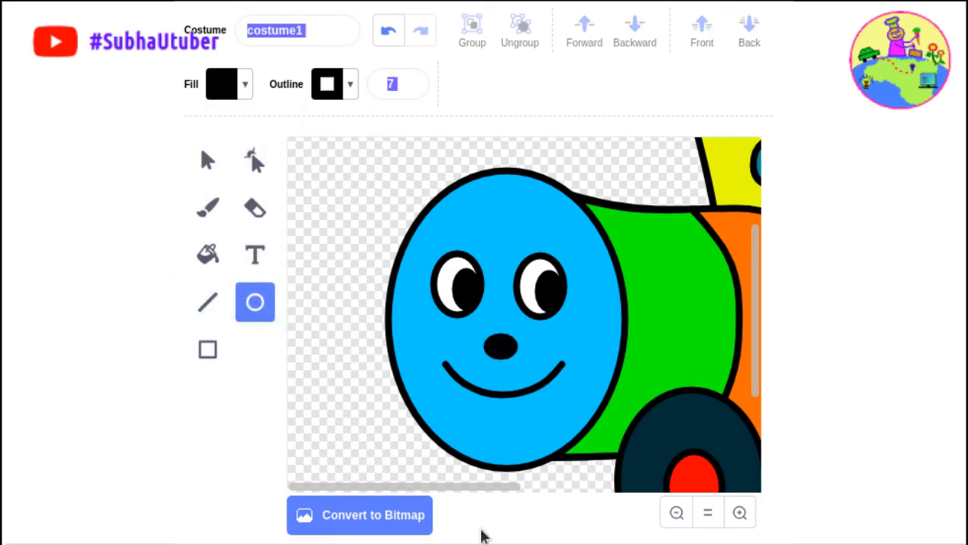
Draw a wide flat rectangle between the two wheels under the cab and fill it purple
left_click(708, 512)
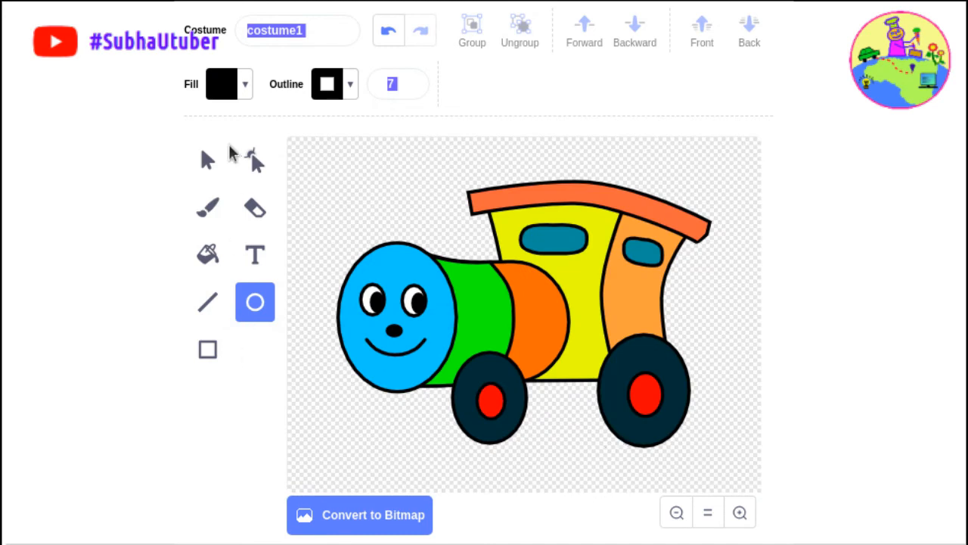
left_click(208, 350)
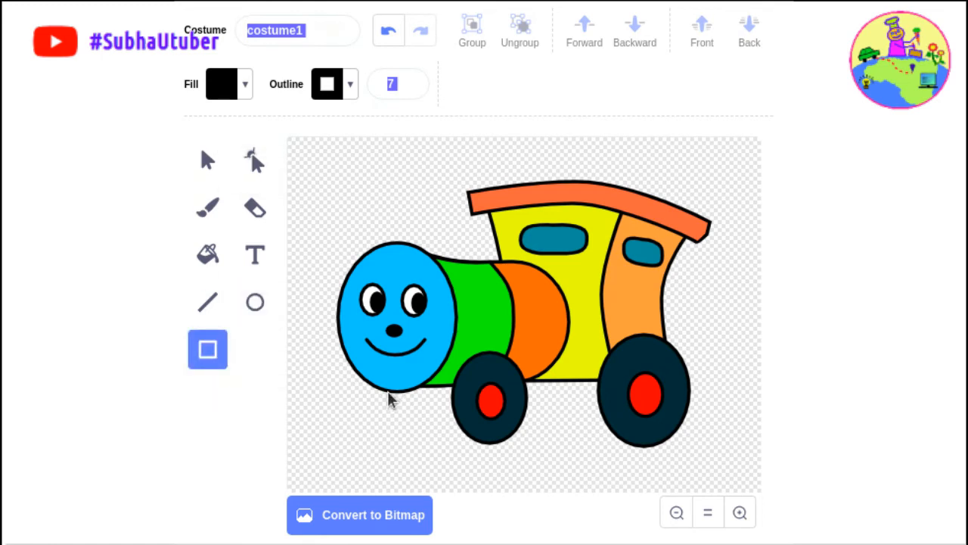
left_click_drag(503, 374, 622, 400)
left_click(246, 90)
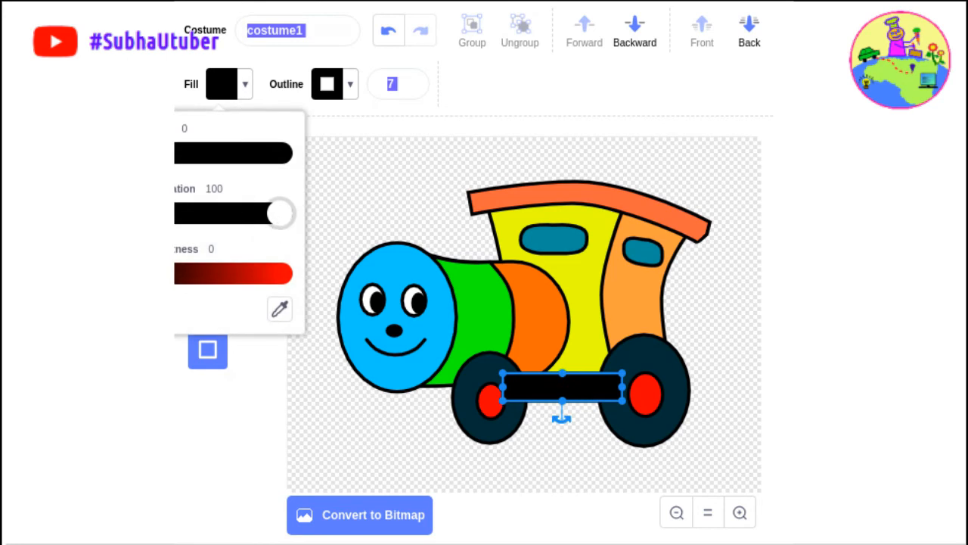
left_click(287, 272)
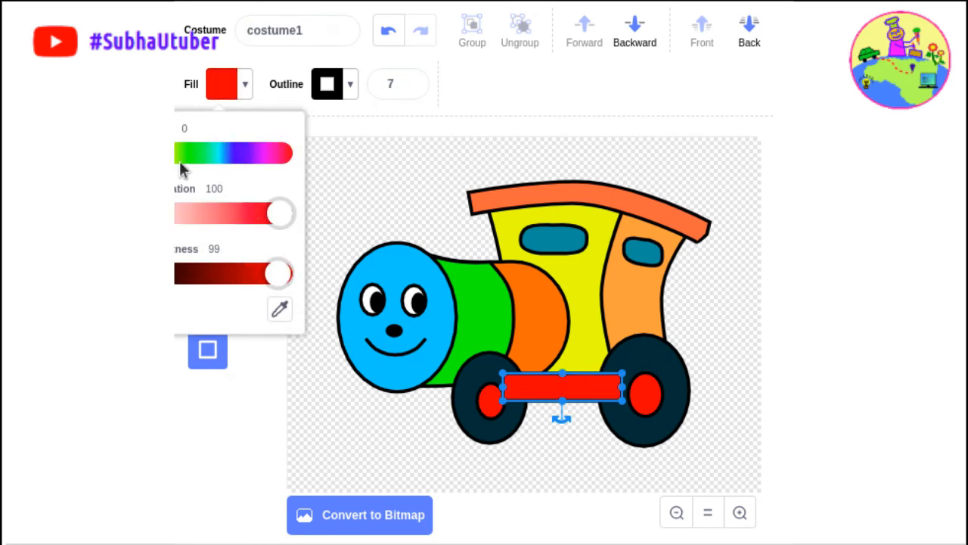
left_click(242, 157)
left_click(572, 400)
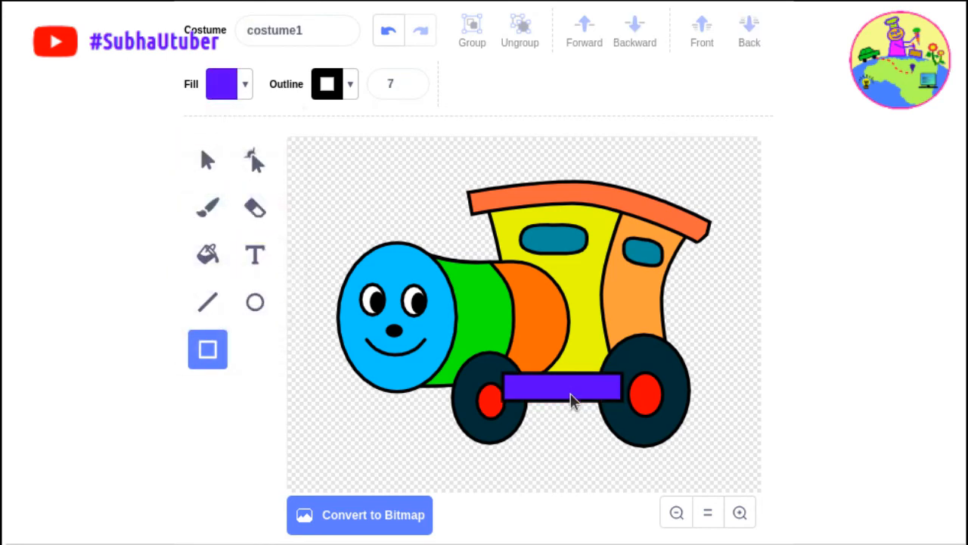
Nudge the purple rectangle slightly down and send it to the back, behind the wheels and cab
left_click(207, 160)
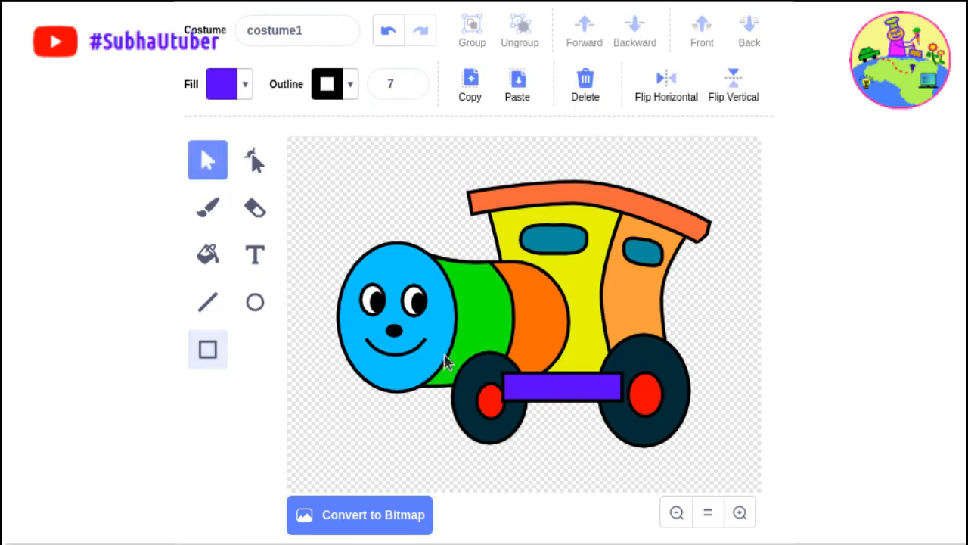
left_click(552, 393)
left_click(556, 394)
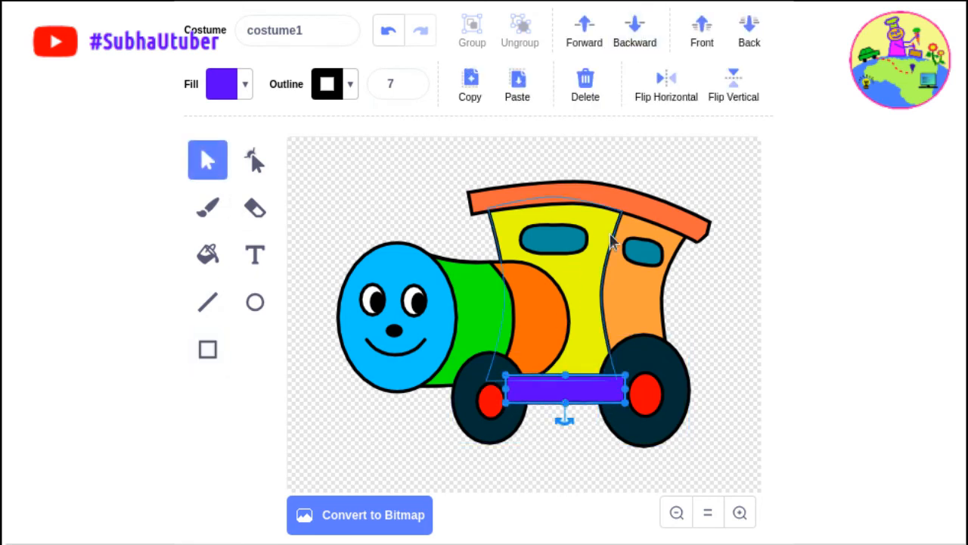
left_click(751, 30)
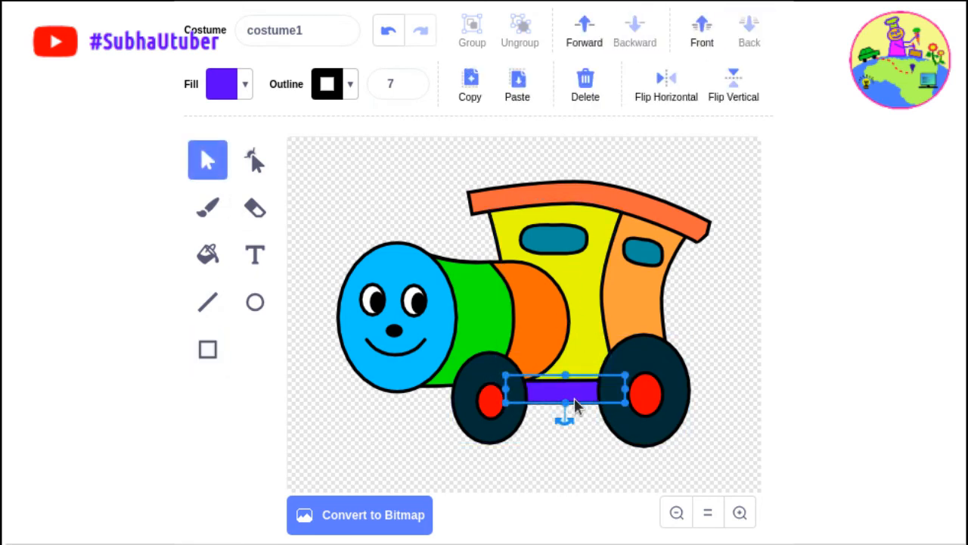
Duplicate the purple bar under the blue face, send the copy to the back and shorten it from its front end
left_click_drag(578, 395, 404, 401, "alt")
left_click(749, 30)
left_click(572, 471)
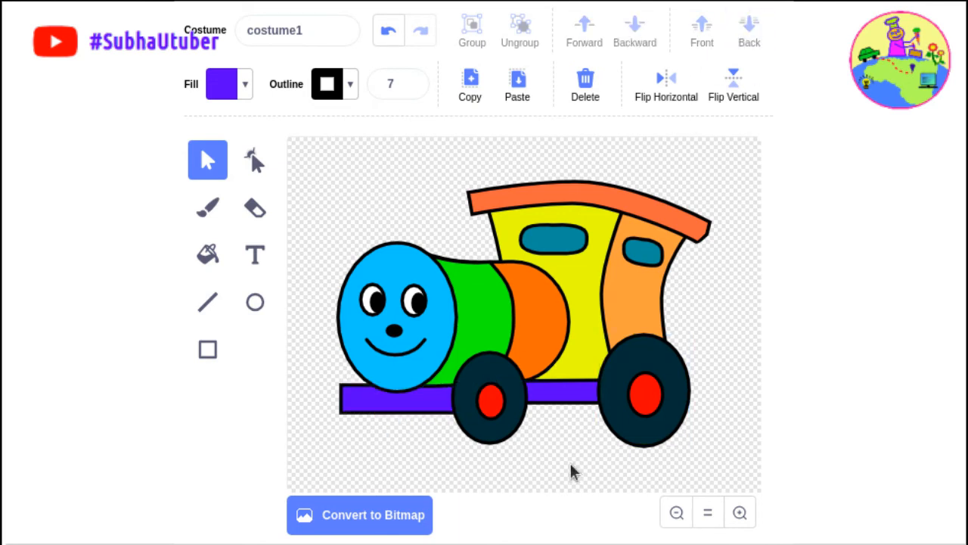
left_click(378, 402)
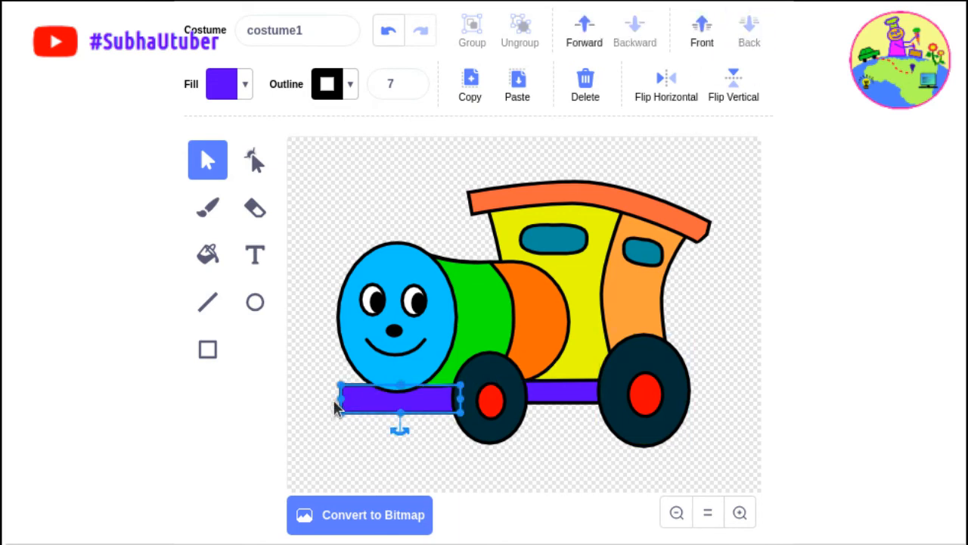
left_click_drag(340, 401, 382, 401)
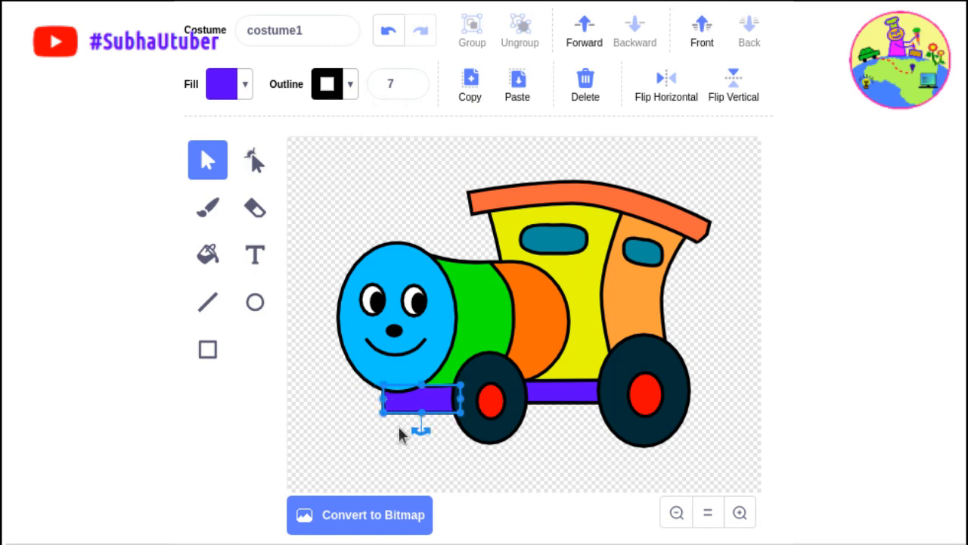
left_click(397, 433)
Draw a wide flat purple oval as a bumper below the blue face and shrink it slightly to fit
left_click(255, 302)
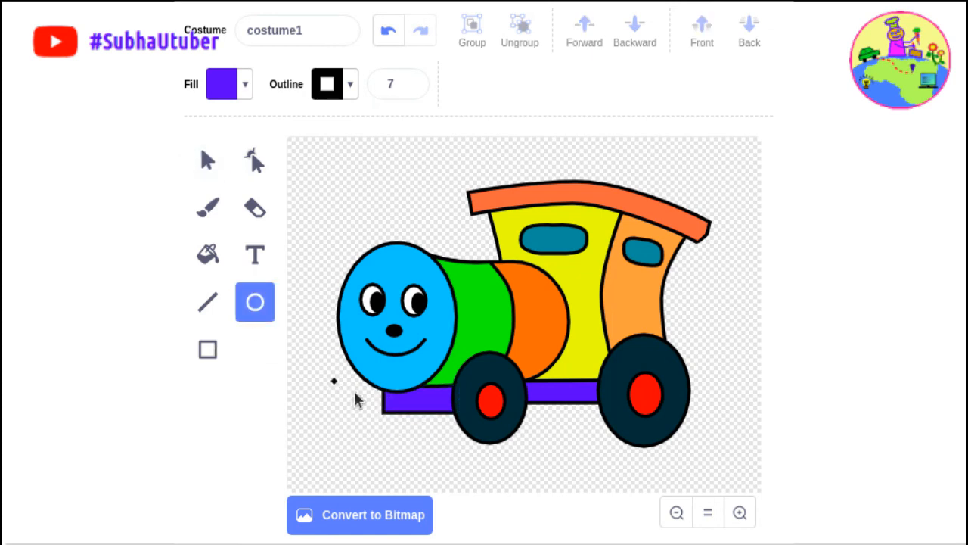
left_click_drag(333, 381, 443, 421)
left_click_drag(330, 420, 339, 413)
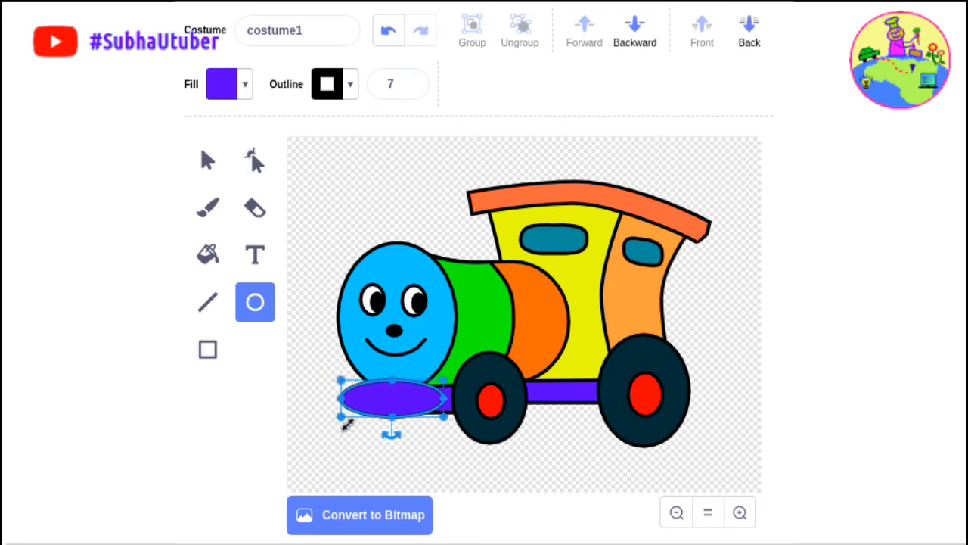
left_click(577, 468)
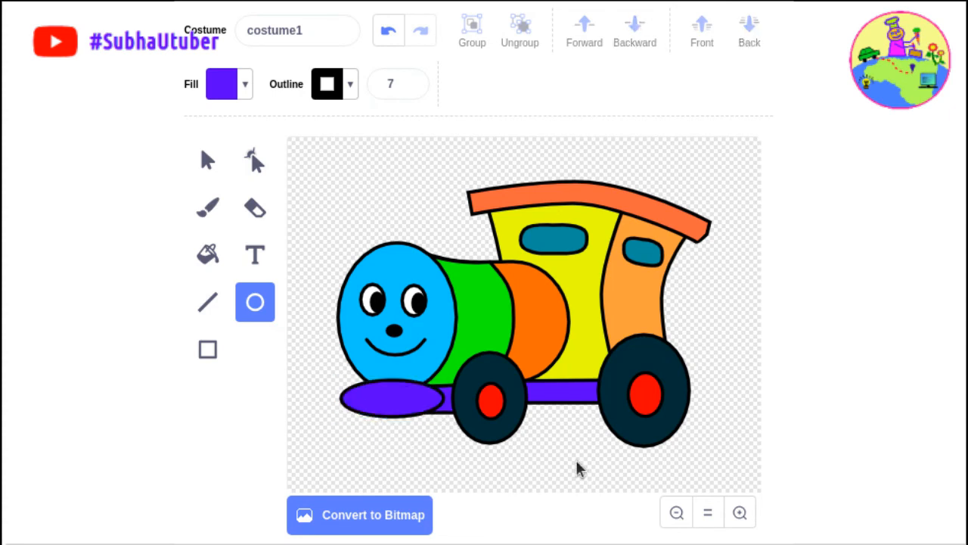
Slightly reduce the height of the purple bar between the bumper oval and the front wheel
left_click(207, 171)
left_click(448, 406)
left_click_drag(423, 413, 423, 404)
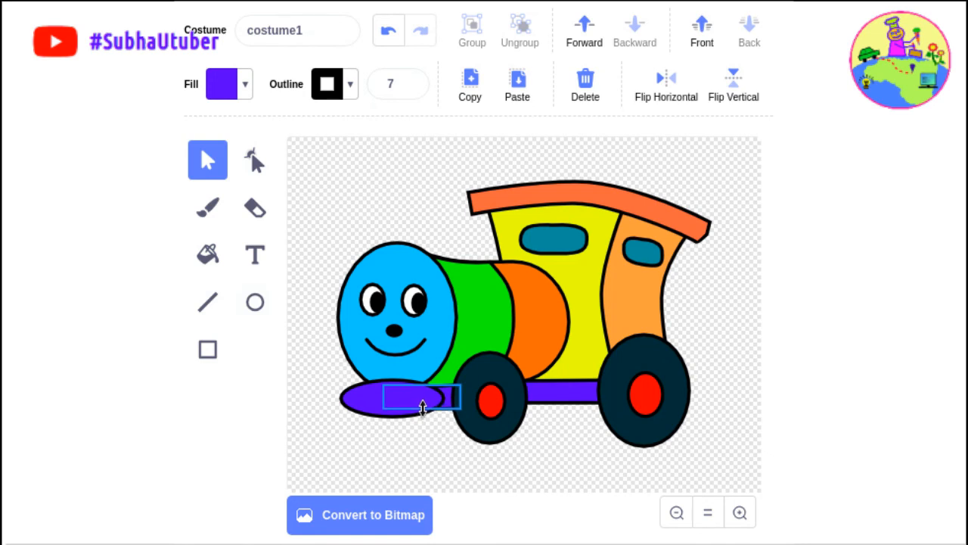
left_click(565, 393)
left_click(568, 443)
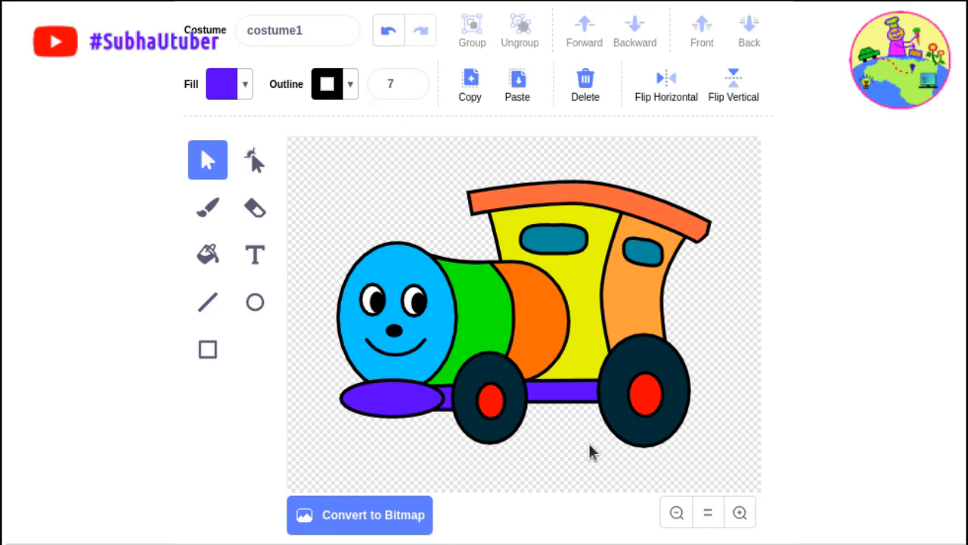
Add a short slanted line across each end of the smile on the blue face
left_click(207, 302)
left_click(740, 512)
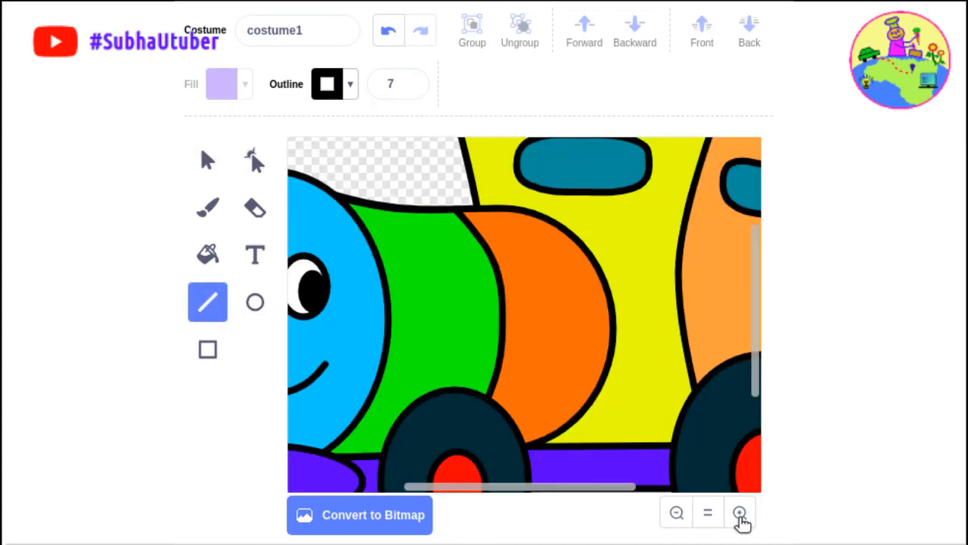
left_click_drag(542, 489, 411, 478)
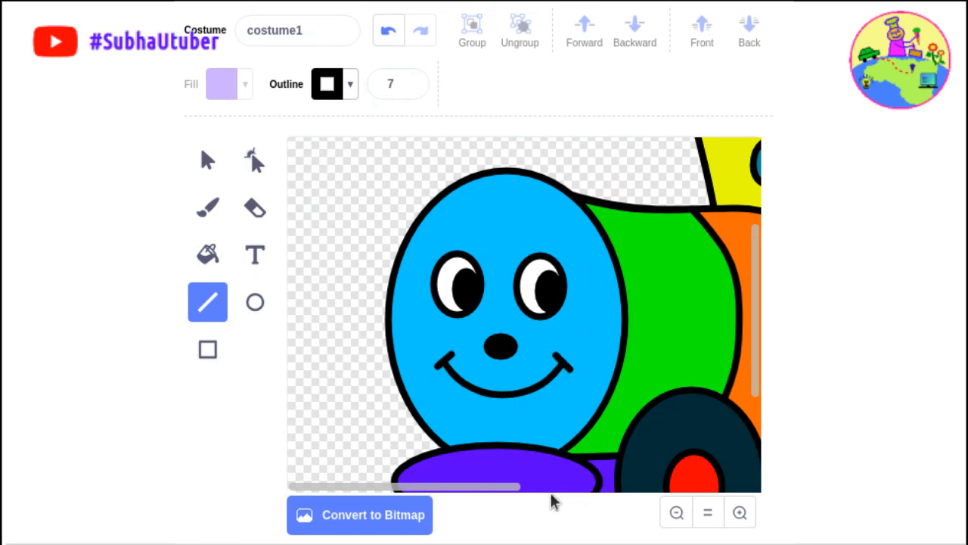
left_click(207, 159)
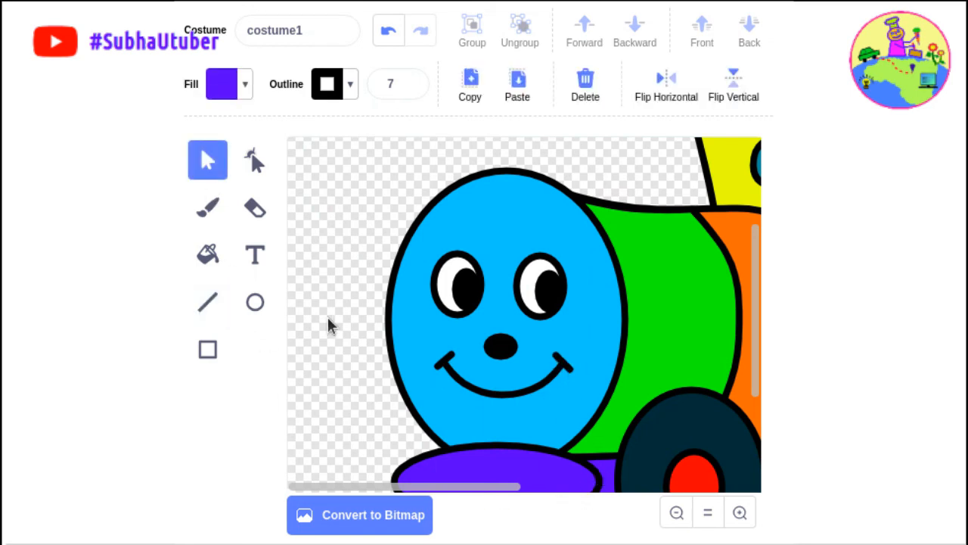
Select the whole train drawing and move it down to free space above the blue face
left_click(707, 514)
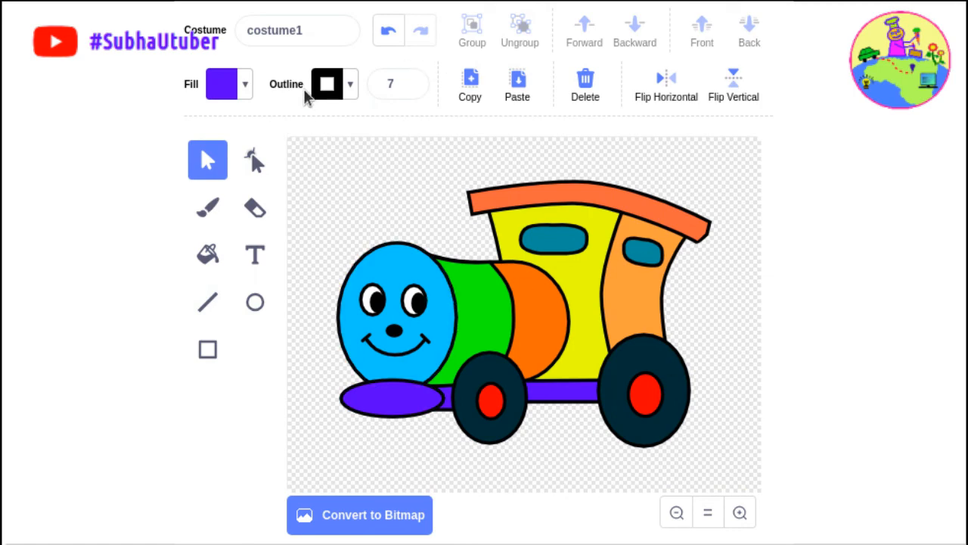
left_click_drag(423, 333, 738, 459)
key("Down")
key("Down")
key("Down")
key("Down")
key("Down")
key("Down")
key("Down")
key("Down")
key("Down")
key("Down")
key("Down")
key("Down")
key("Down")
key("Down")
key("Down")
key("Down")
key("Down")
key("Down")
key("Down")
key("Down")
key("Down")
key("Down")
key("Down")
key("Down")
key("Down")
key("Down")
key("Down")
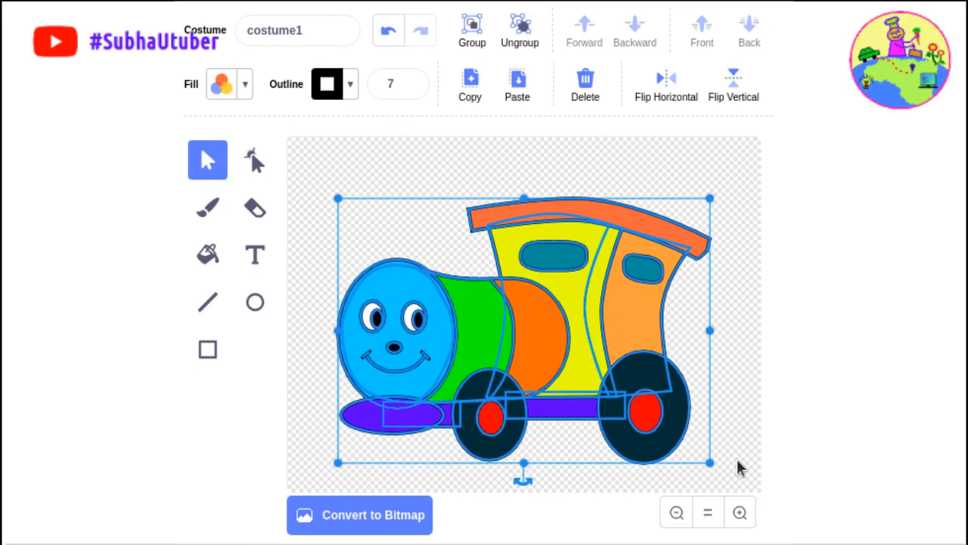
left_click(748, 195)
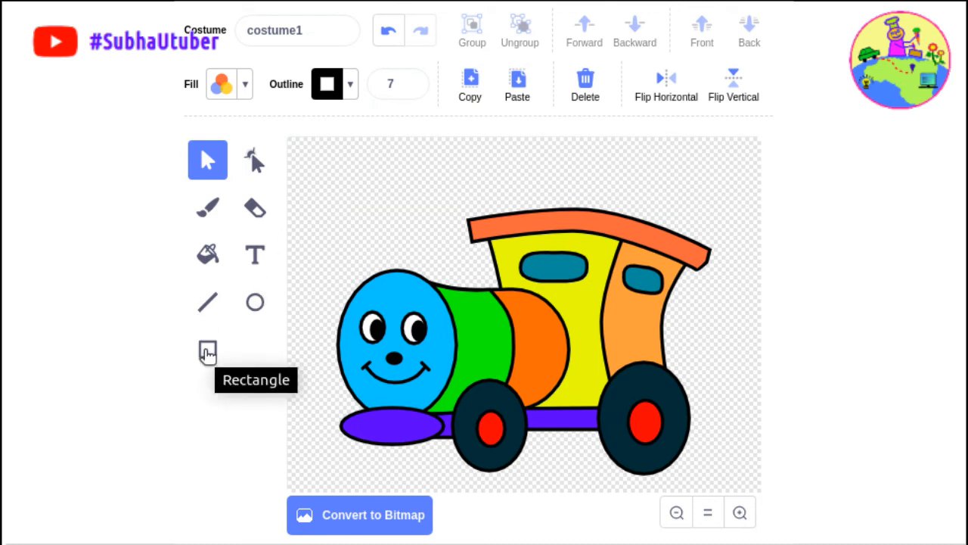
Draw a small wide oval above the blue face, fill it with dark teal and enlarge it slightly as a chimney rim
left_click(254, 304)
left_click_drag(440, 182, 442, 189)
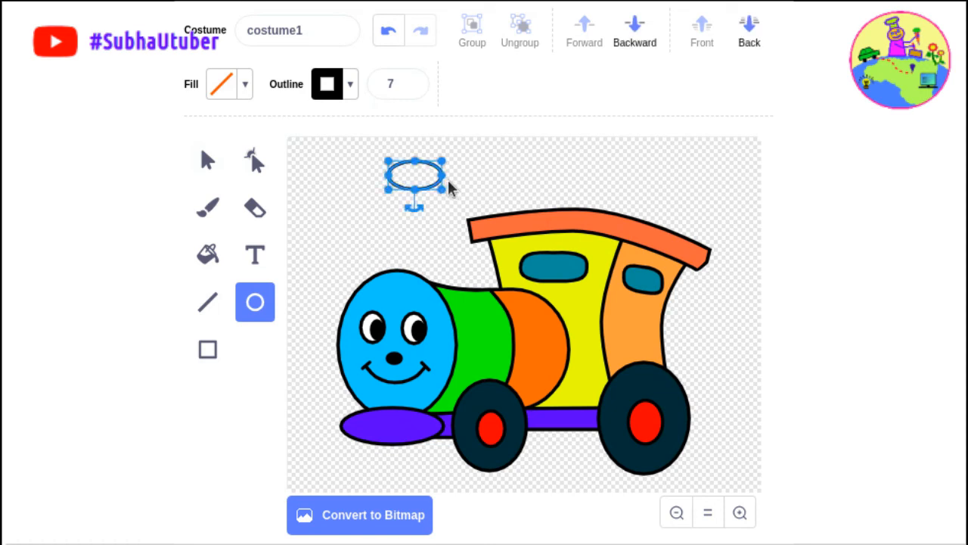
left_click(244, 86)
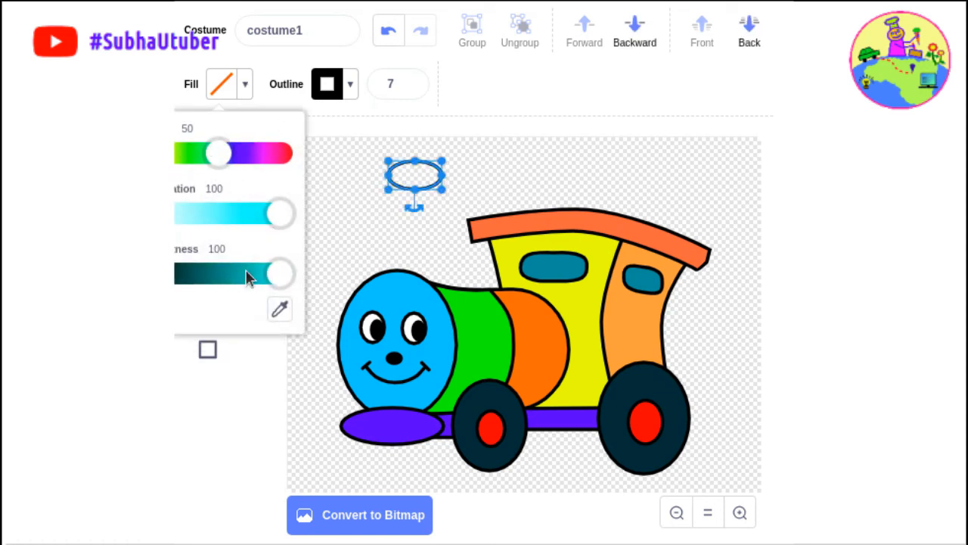
left_click_drag(279, 273, 177, 289)
left_click(354, 201)
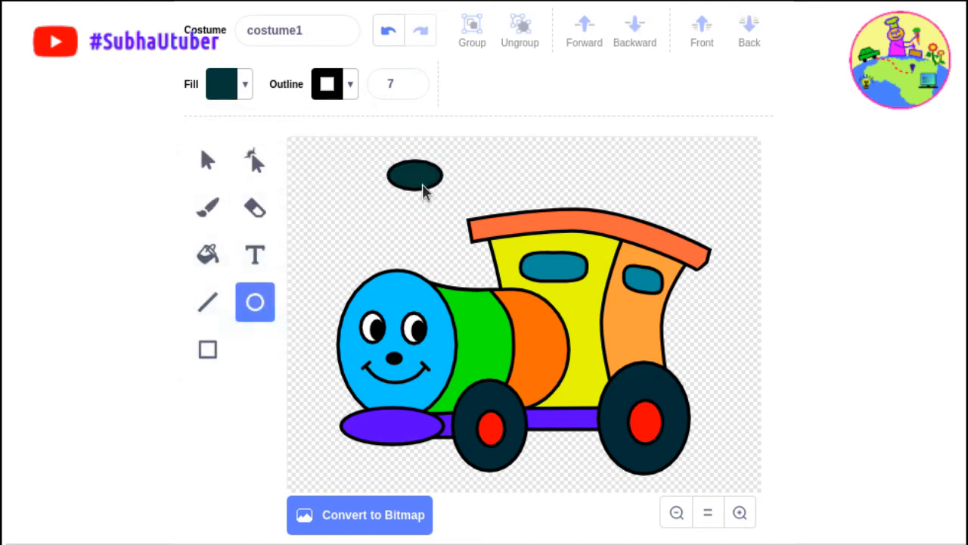
left_click(215, 166)
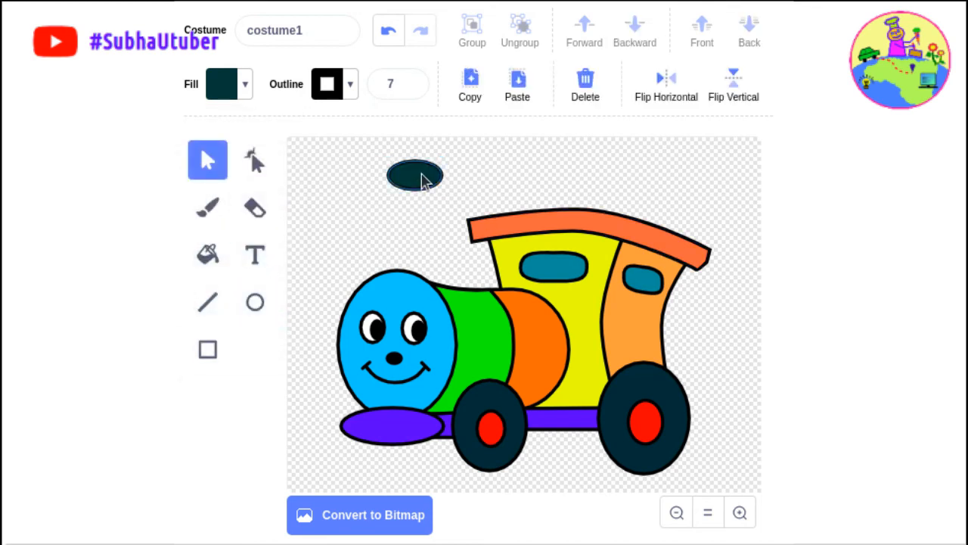
left_click(421, 175)
left_click_drag(443, 190, 452, 195)
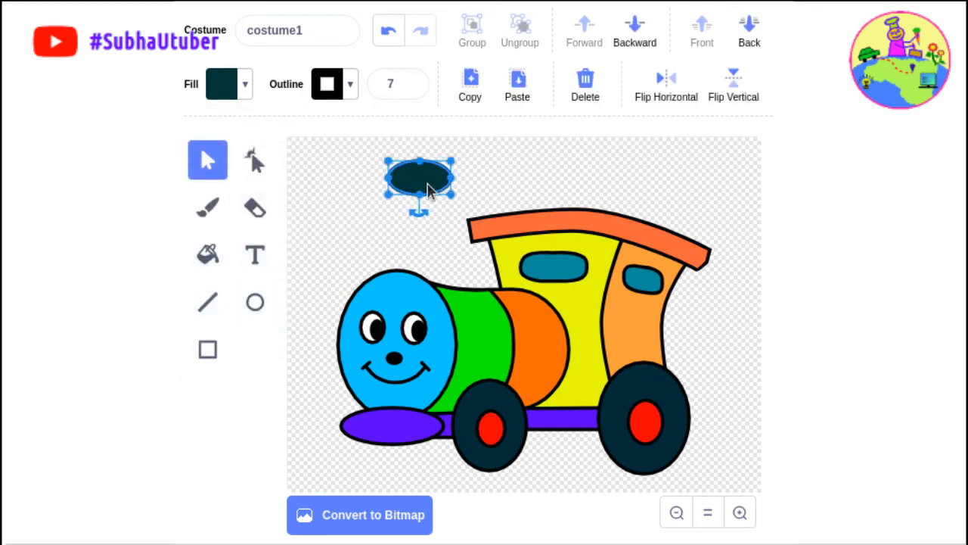
left_click(492, 183)
Draw a tall narrow dark teal rectangle from the oval down to the boiler front and align the oval and rectangle with each other
left_click(208, 351)
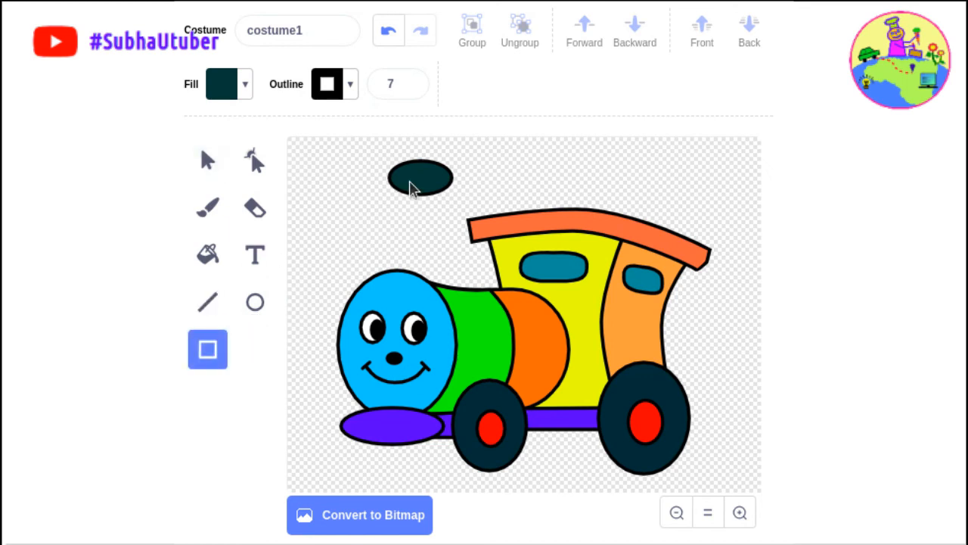
left_click_drag(407, 181, 441, 296)
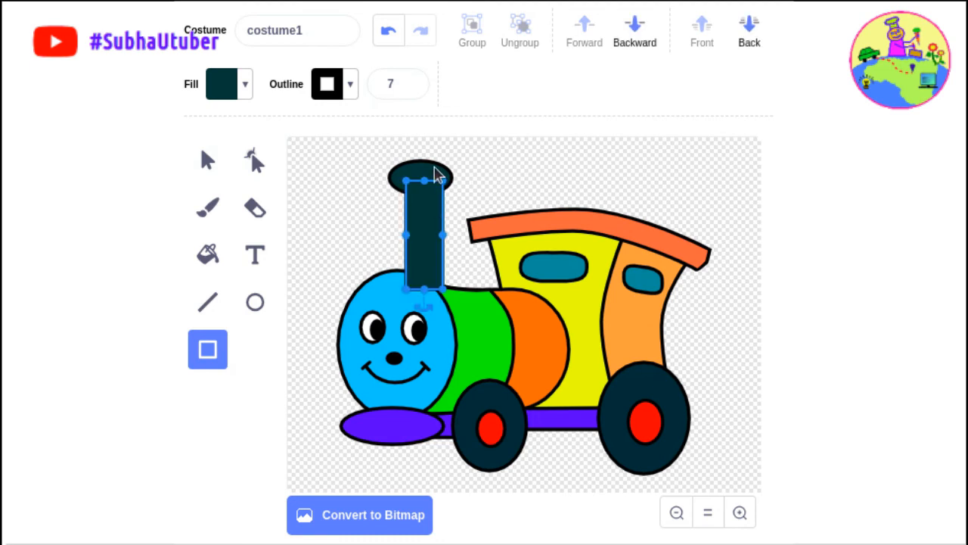
left_click(454, 177)
left_click(208, 160)
left_click_drag(431, 177, 431, 175)
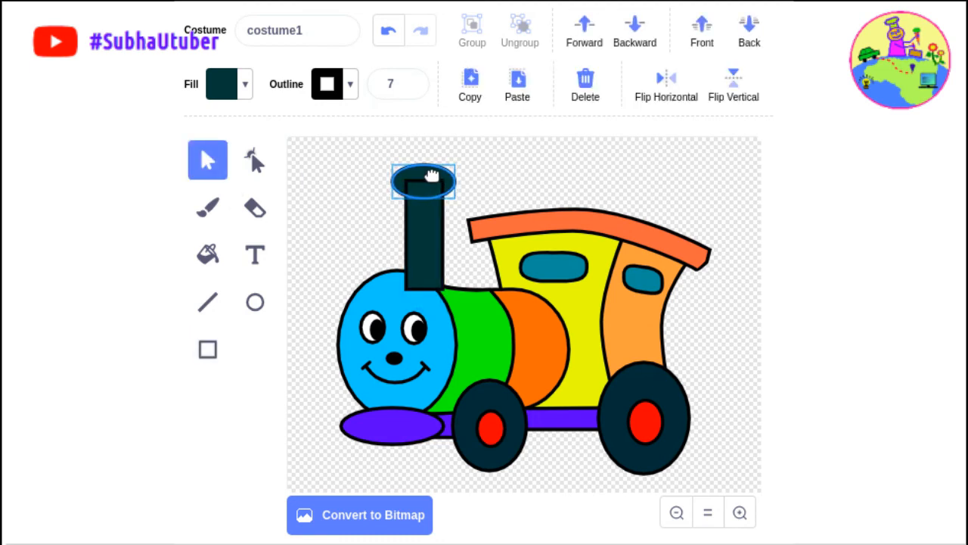
left_click(422, 248)
mouse_move(422, 249)
left_mouse_down()
mouse_move(447, 244)
mouse_move(431, 240)
left_mouse_up()
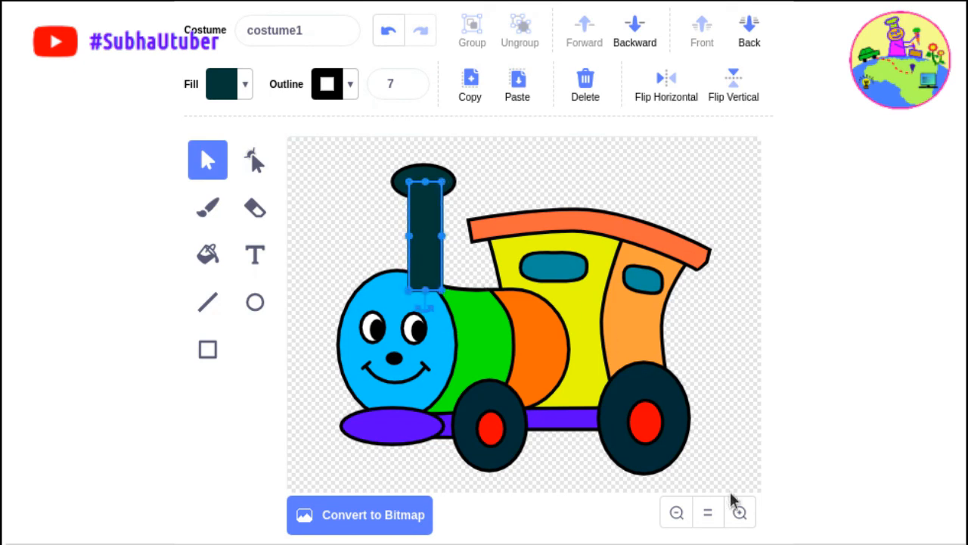
Reshape the chimney rectangle's upper end by spreading its corners outward and raising its top edge into a rounded arch
left_click(738, 514)
left_click(739, 513)
left_click_drag(758, 324, 761, 264)
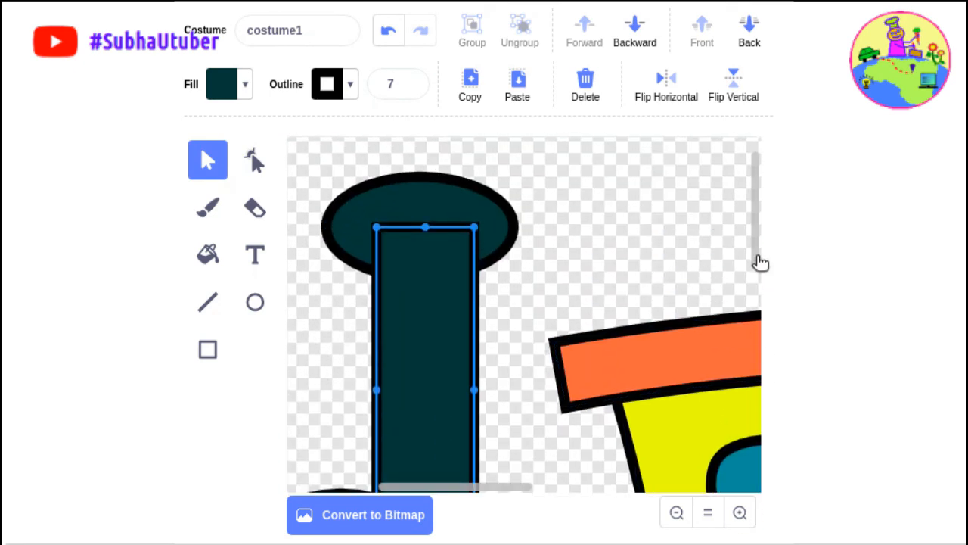
left_click(255, 160)
left_click(426, 228)
left_click_drag(426, 228, 362, 226)
left_click_drag(427, 210, 420, 202)
left_click_drag(475, 228, 483, 226)
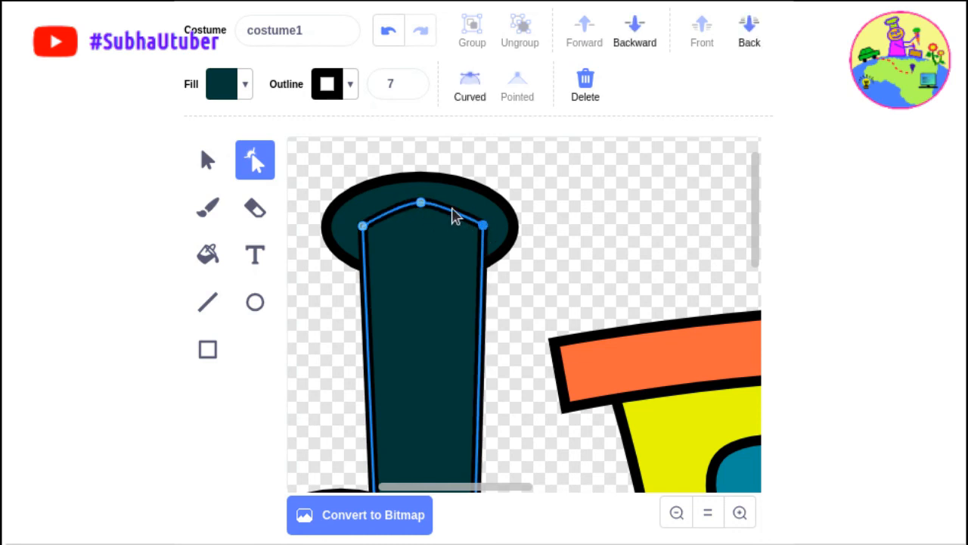
left_click(450, 211)
left_click(387, 211)
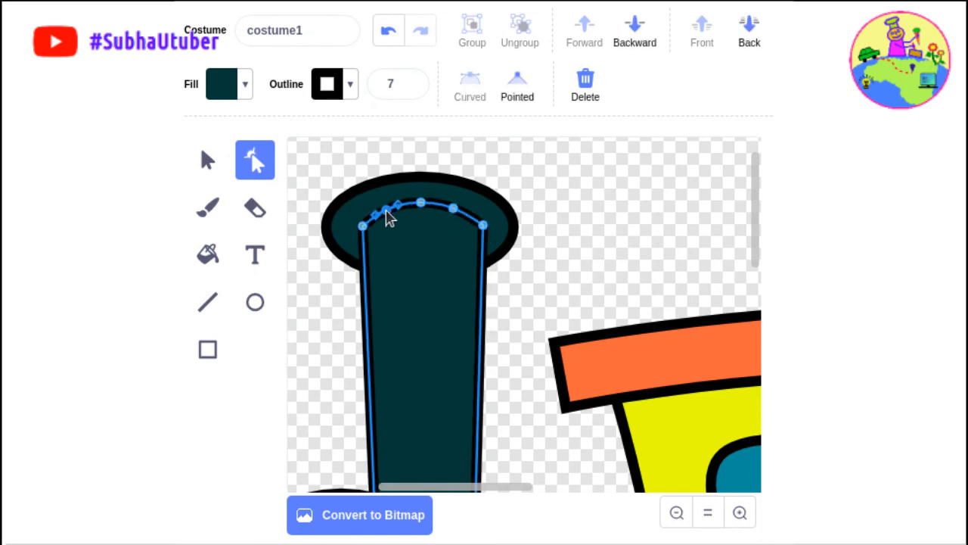
Pinch both sides of the chimney stem inward just below the oval rim
left_click_drag(366, 282, 386, 280)
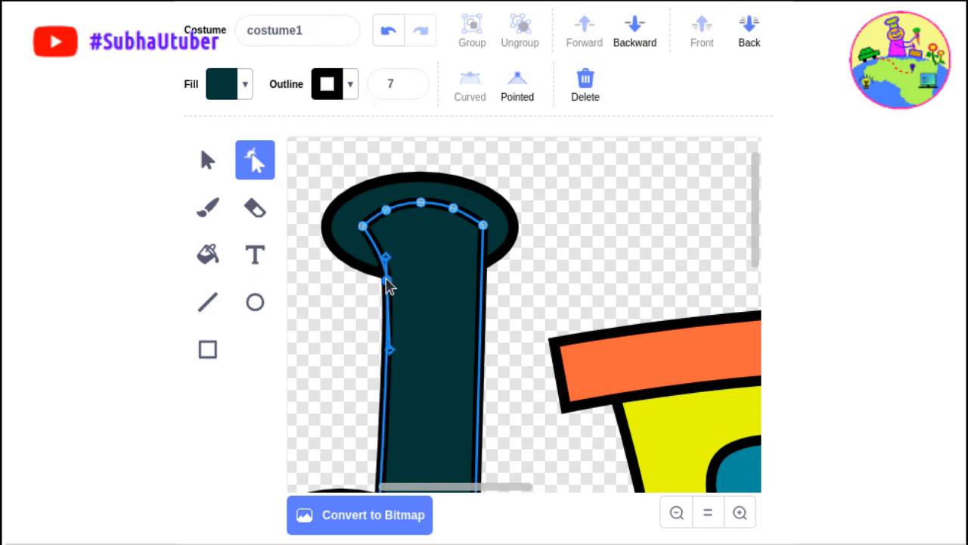
left_click(482, 278)
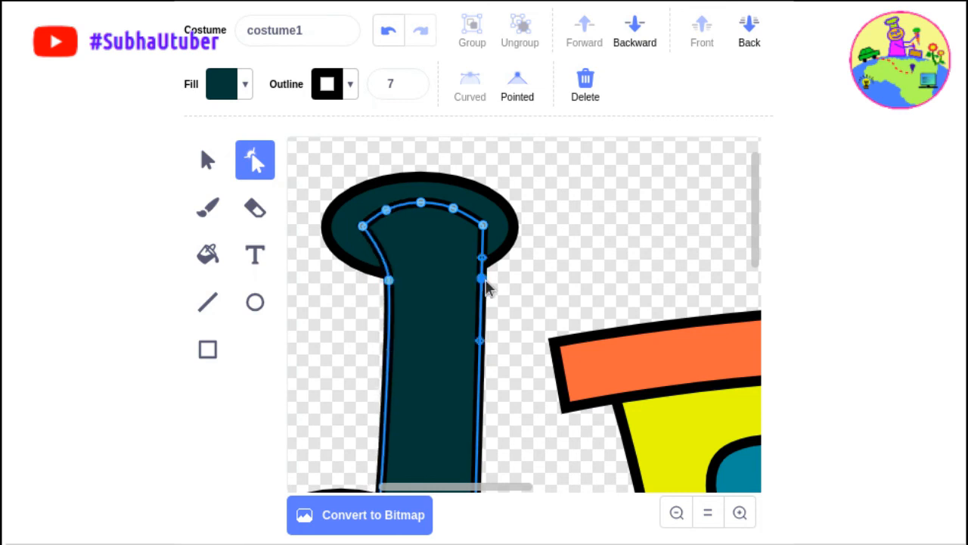
left_click_drag(484, 283, 468, 284)
key("ctrl+z")
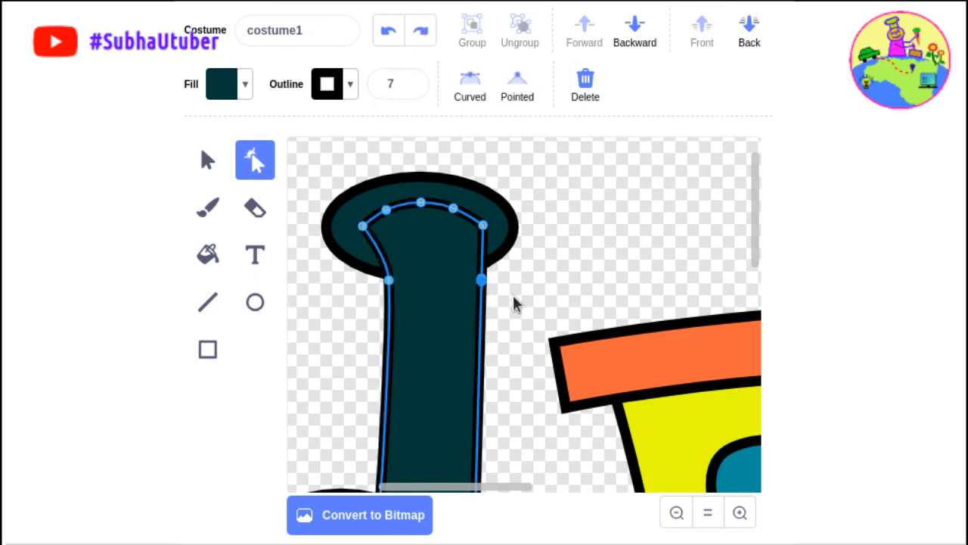
left_click_drag(482, 279, 456, 288)
left_click(512, 304)
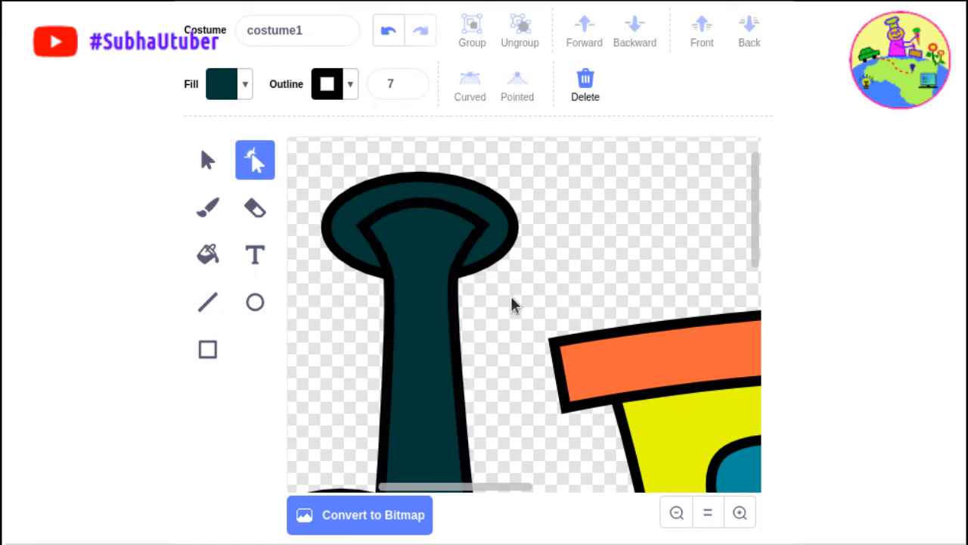
Flare the lower end of the chimney stem outward in a curve on the green boiler side
left_click_drag(753, 246, 761, 324)
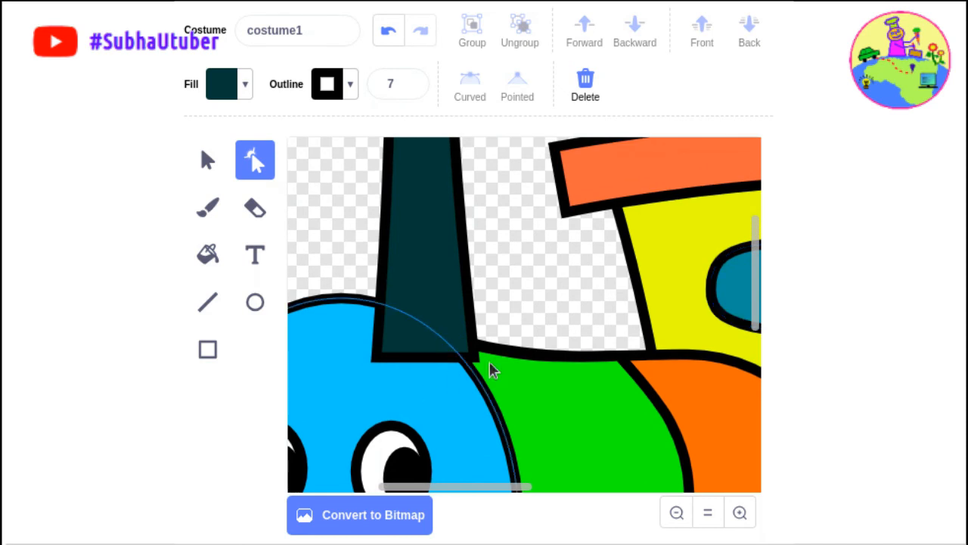
left_click(472, 311)
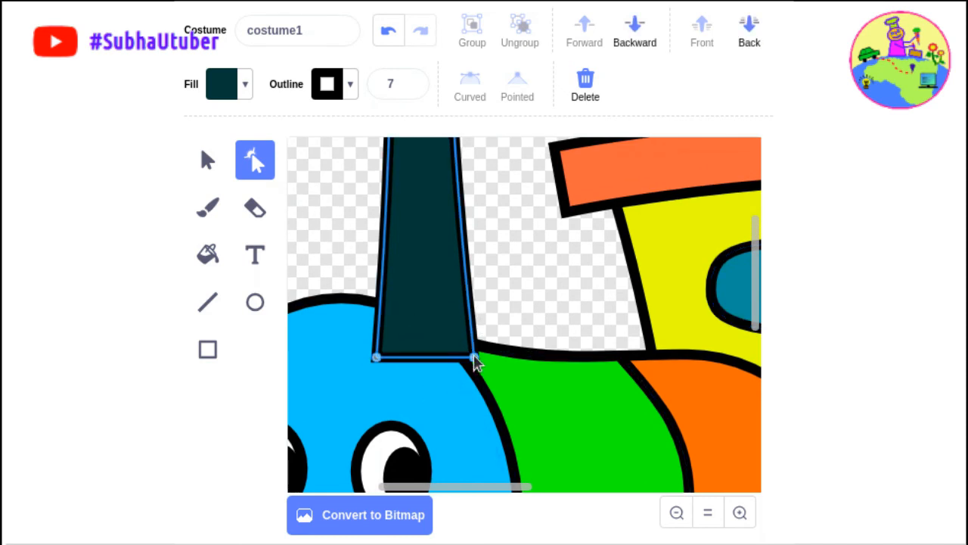
left_click_drag(473, 354, 482, 351)
left_click(474, 292)
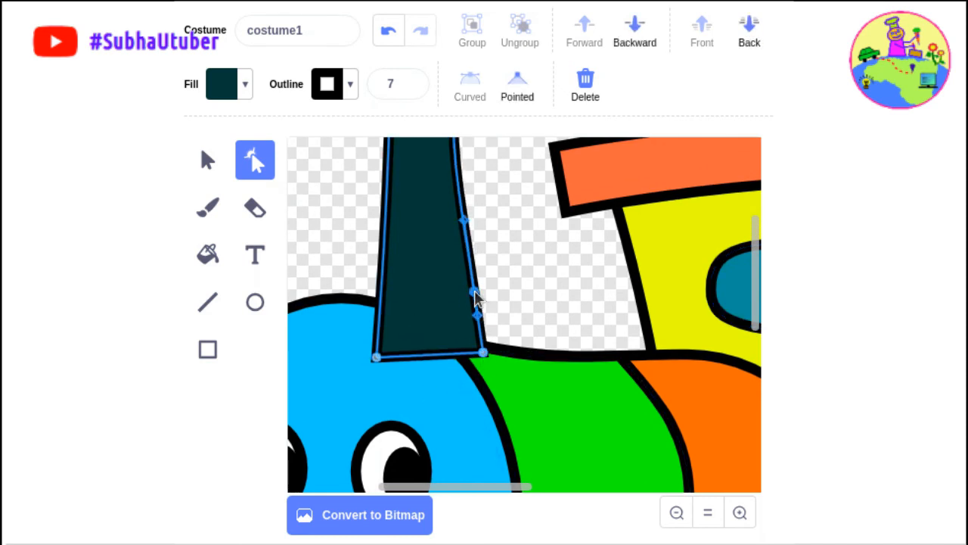
left_click_drag(477, 299, 461, 303)
left_click_drag(484, 351, 505, 350)
left_click_drag(459, 297, 465, 287)
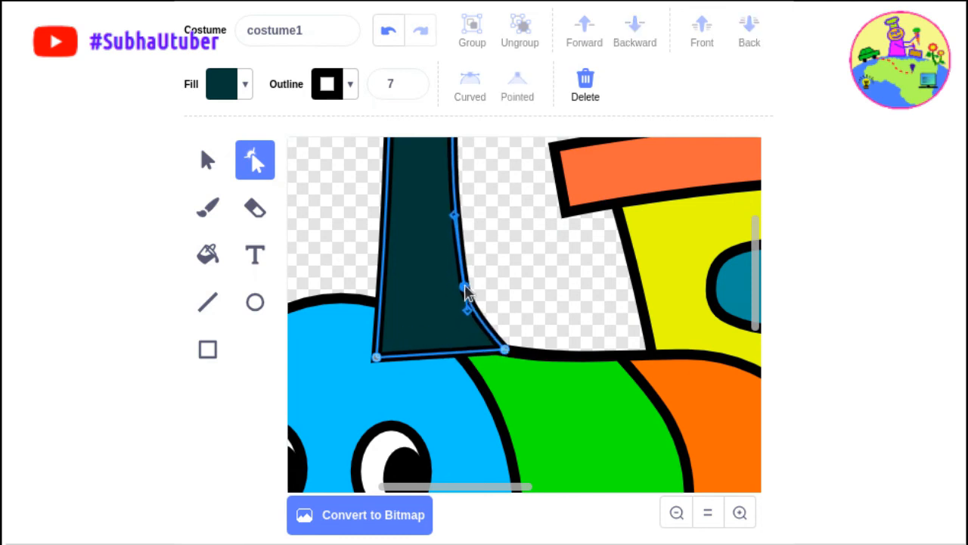
Flare the lower end of the chimney stem outward on the blue face side
left_click(377, 358)
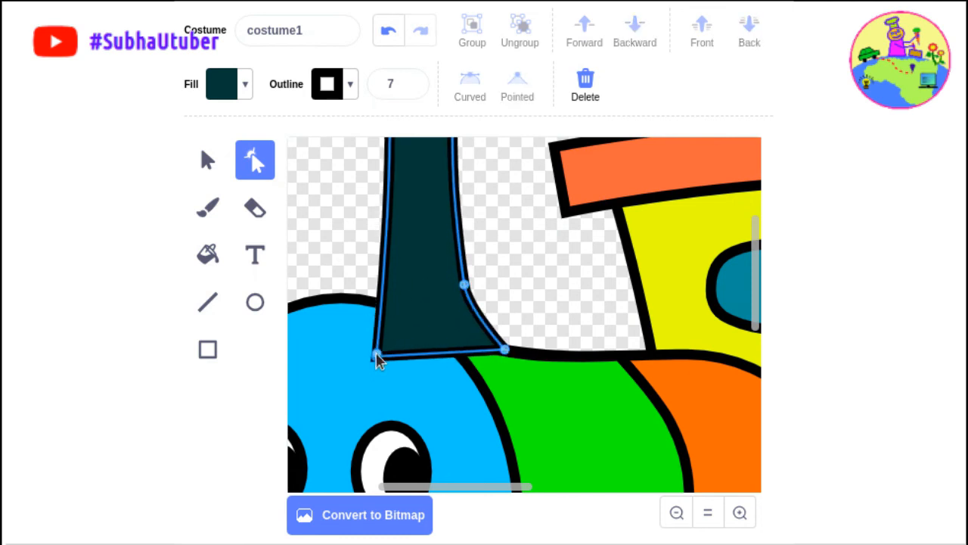
left_click_drag(377, 358, 375, 349)
left_click(385, 286)
mouse_move(385, 286)
left_mouse_down()
mouse_move(401, 293)
mouse_move(384, 288)
left_mouse_up()
left_click_drag(374, 348, 355, 335)
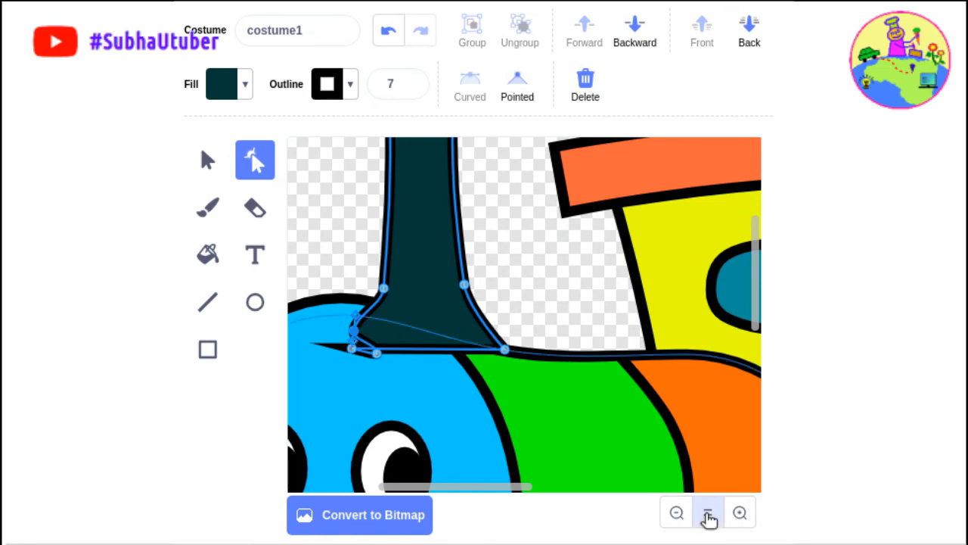
Send the chimney stem to the back of the drawing, followed by the oval rim behind it
left_click(709, 514)
left_click(749, 34)
left_click(208, 160)
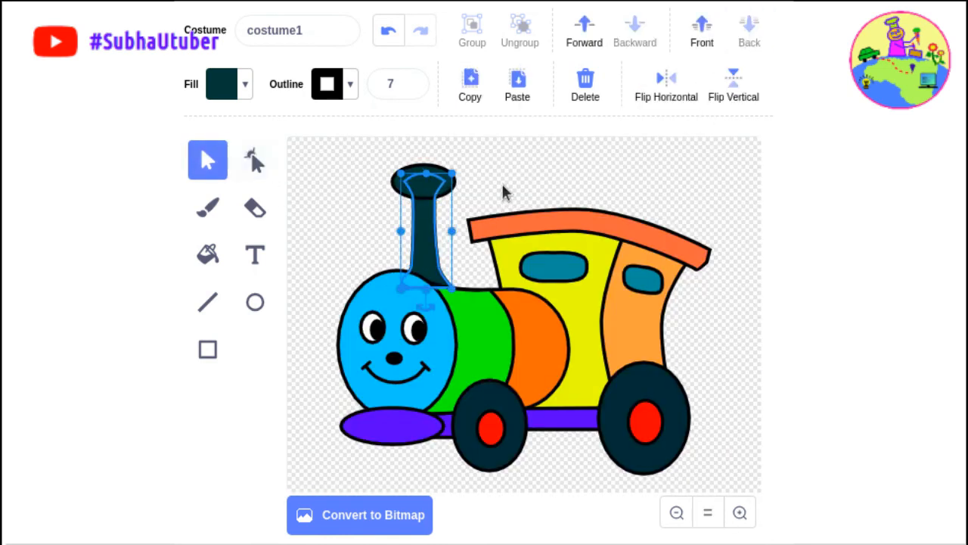
left_click(464, 180)
left_click(447, 181)
left_click(749, 34)
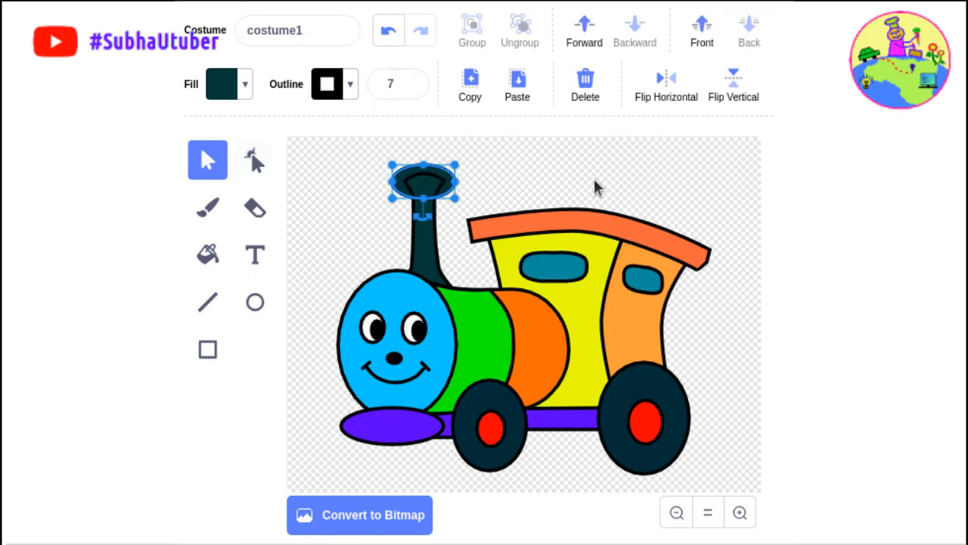
left_click(595, 187)
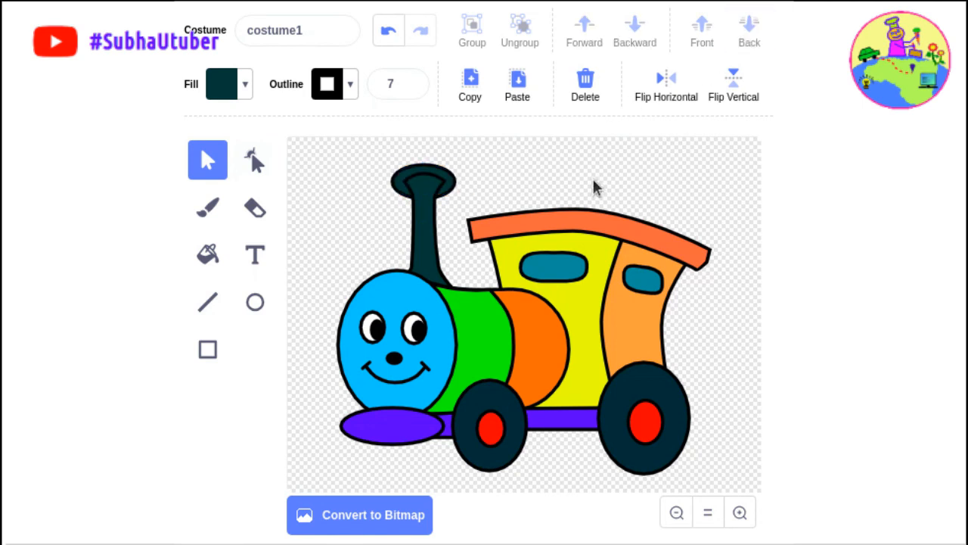
Lighten the dark teal fill of the chimney stem slightly
left_click(450, 183)
left_click(429, 240)
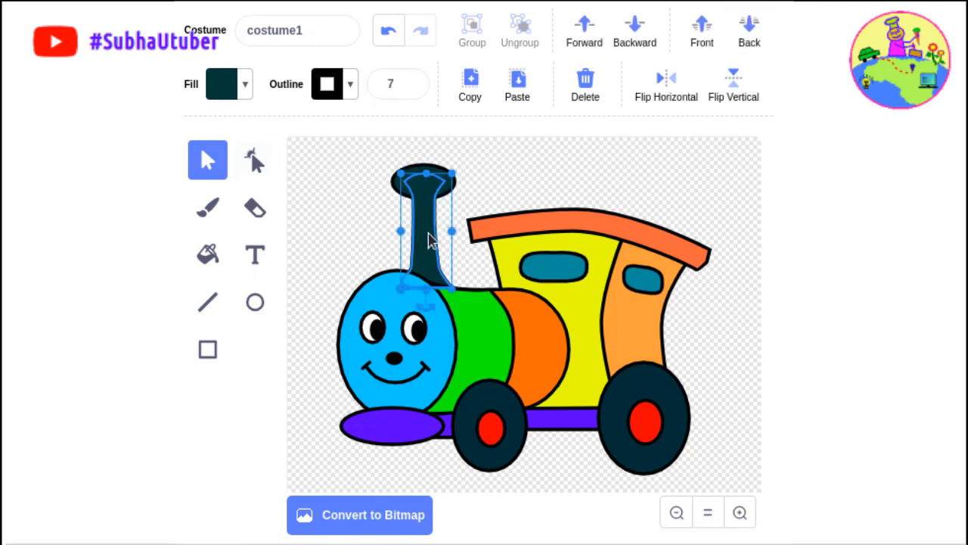
left_click(242, 85)
mouse_move(189, 312)
left_mouse_down()
mouse_move(235, 309)
mouse_move(191, 307)
left_mouse_up()
left_click(335, 208)
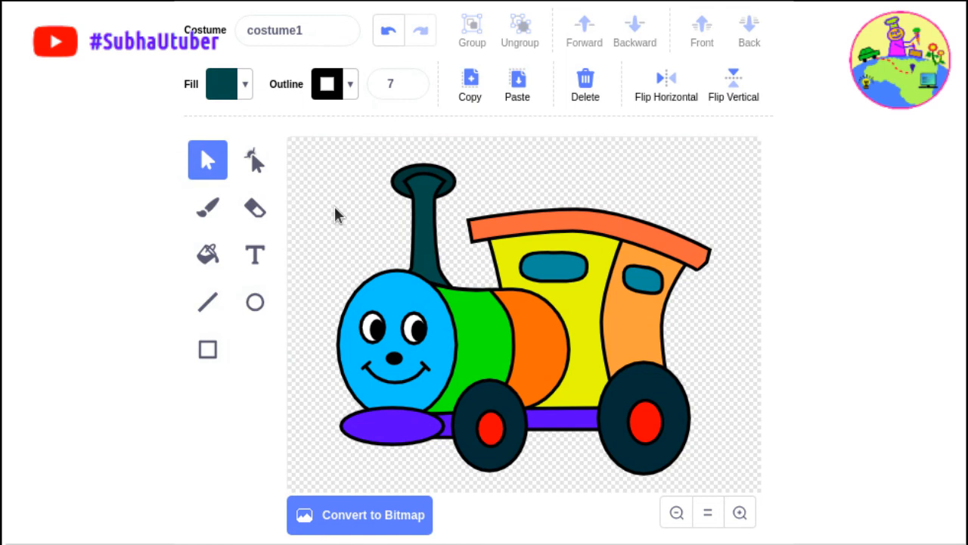
Draw a small circle as a lamp on top of the blue face and fill it yellow with saturation 100 and brightness 96
left_click(258, 301)
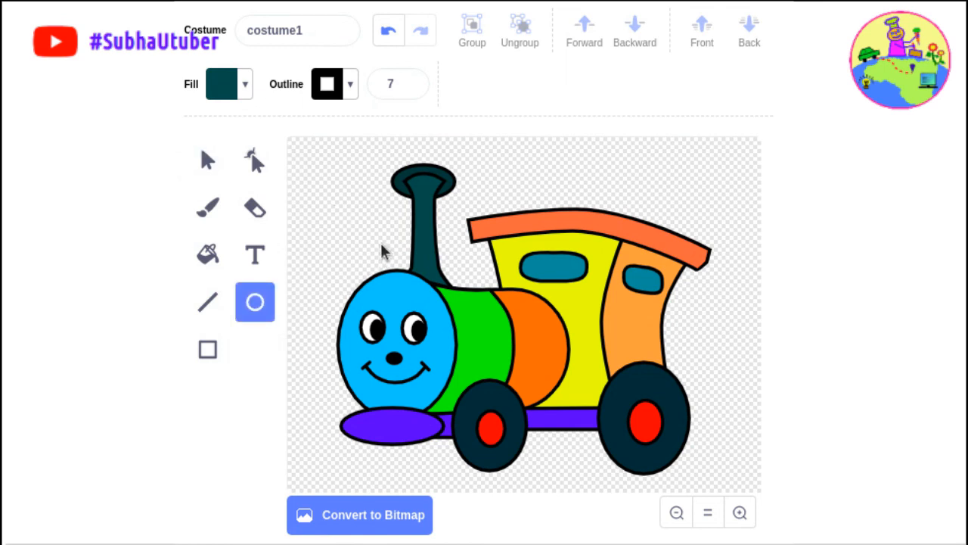
left_click_drag(380, 243, 417, 280)
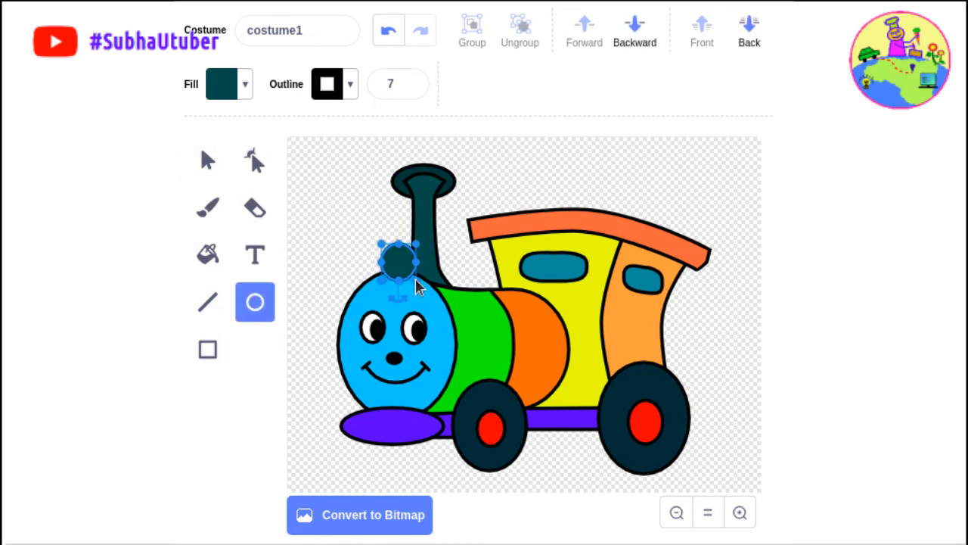
left_click(246, 85)
left_click_drag(217, 153, 182, 152)
left_click_drag(192, 273, 277, 273)
left_click_drag(181, 153, 179, 153)
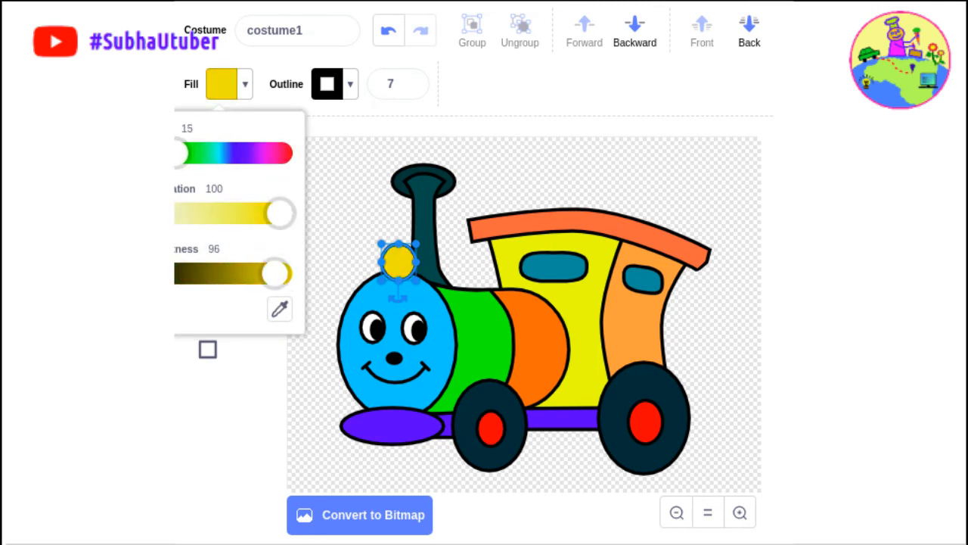
left_click(379, 218)
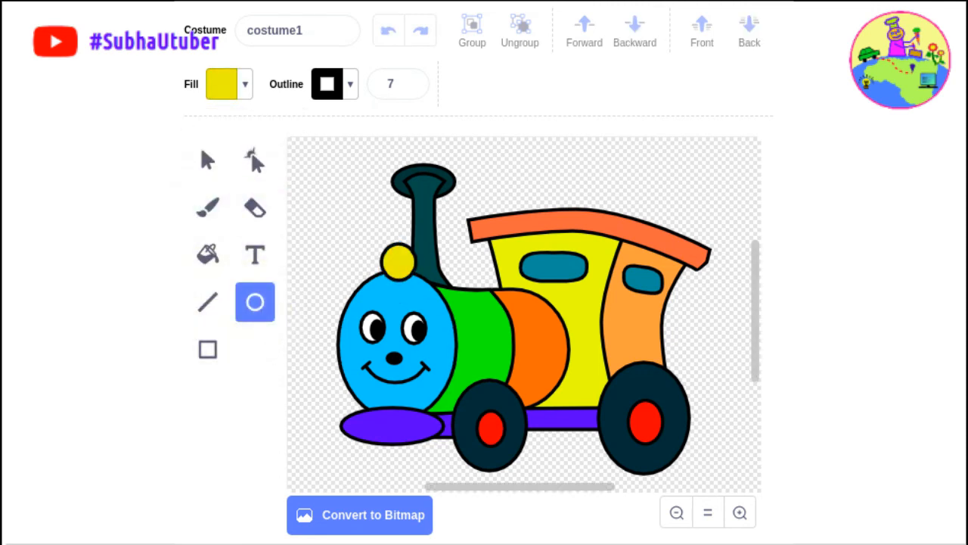